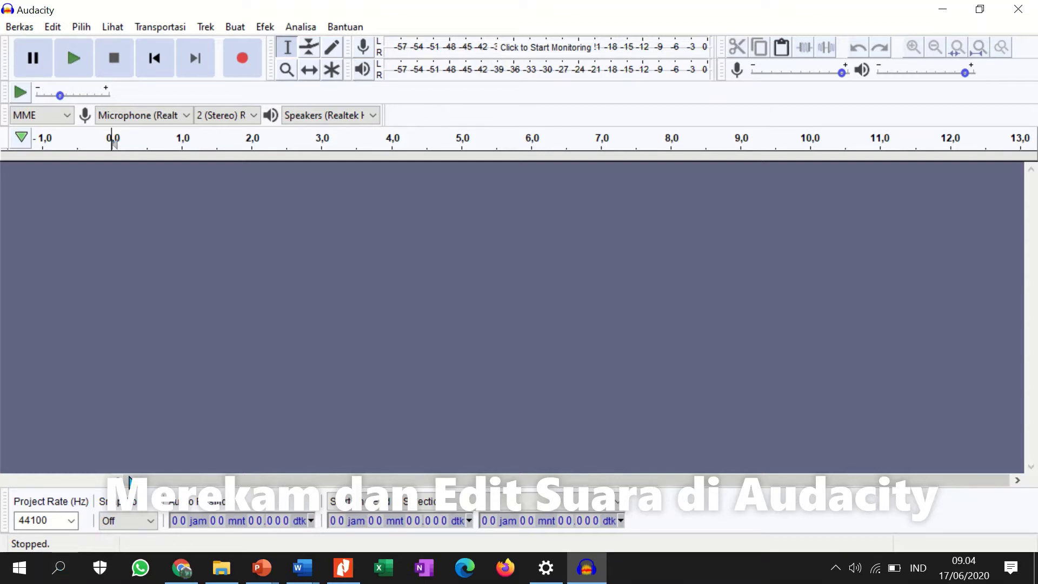
Record about 23 seconds of speech from the microphone onto a new stereo track, stop, and play the recording back.
click(244, 64)
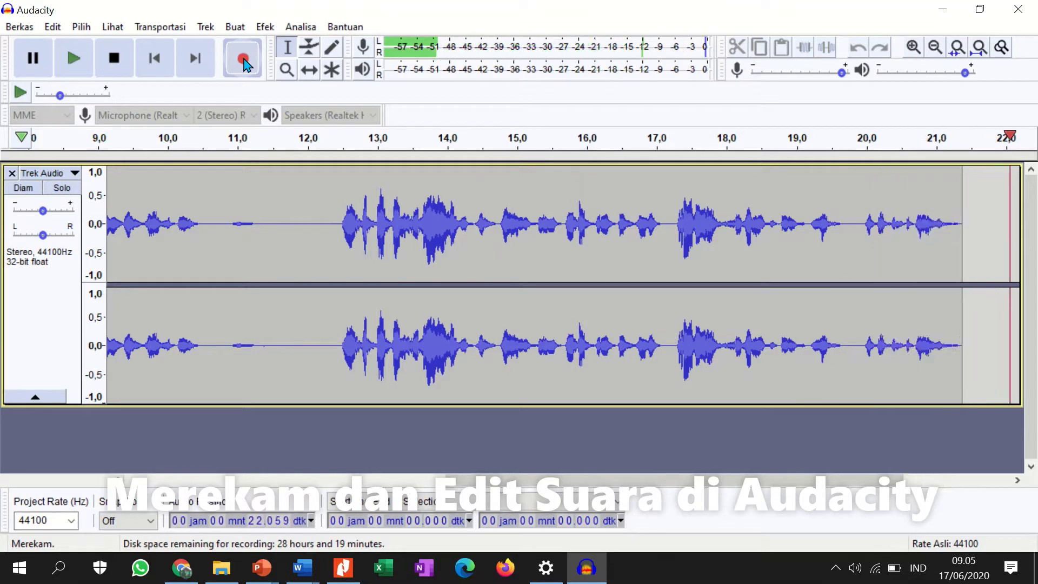
click(114, 64)
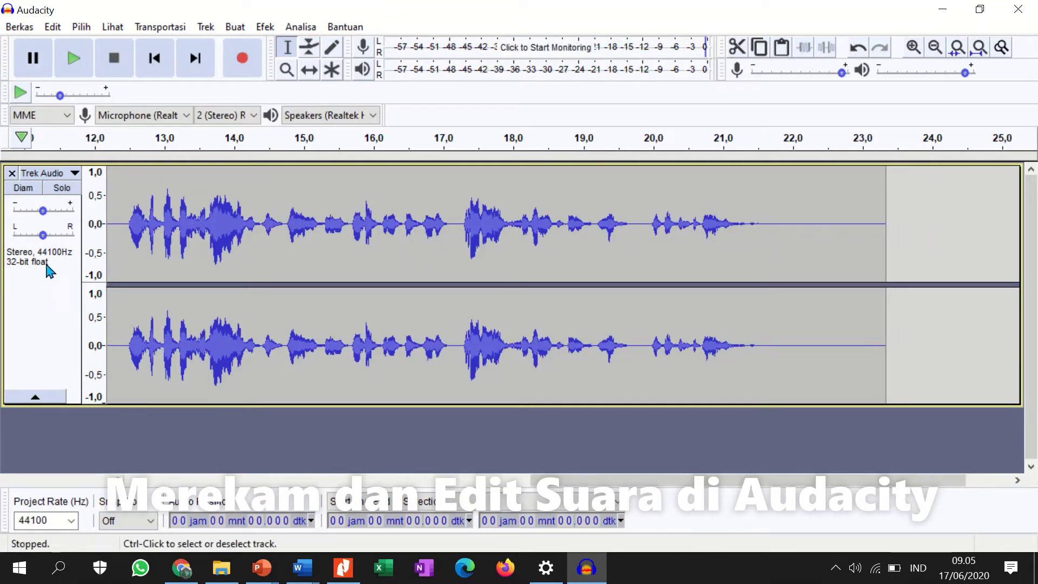
click(67, 66)
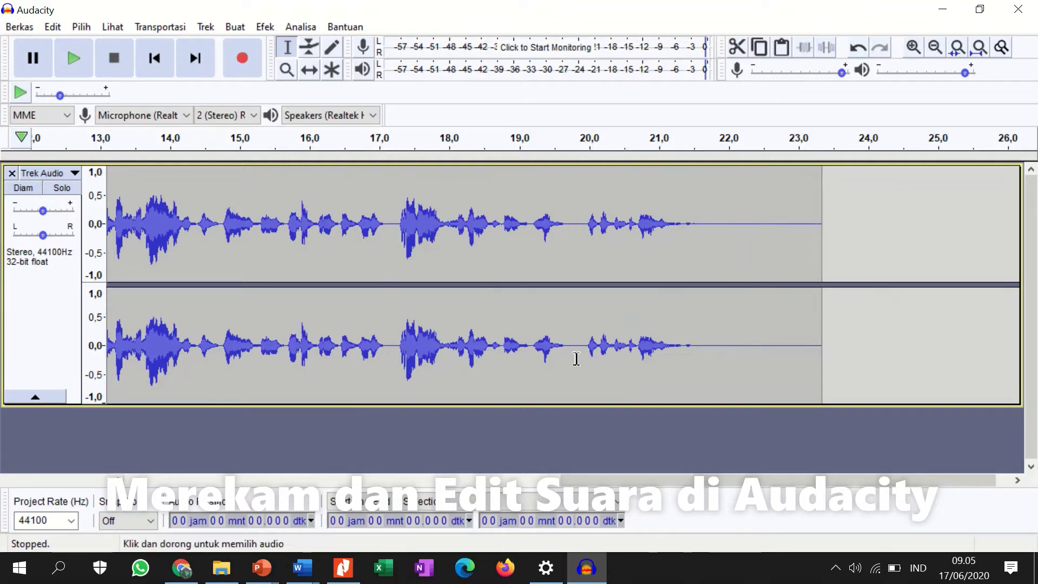
Cut the silence at the very start of the recording, from 0 to 0.743 seconds.
drag(573, 487, 108, 505)
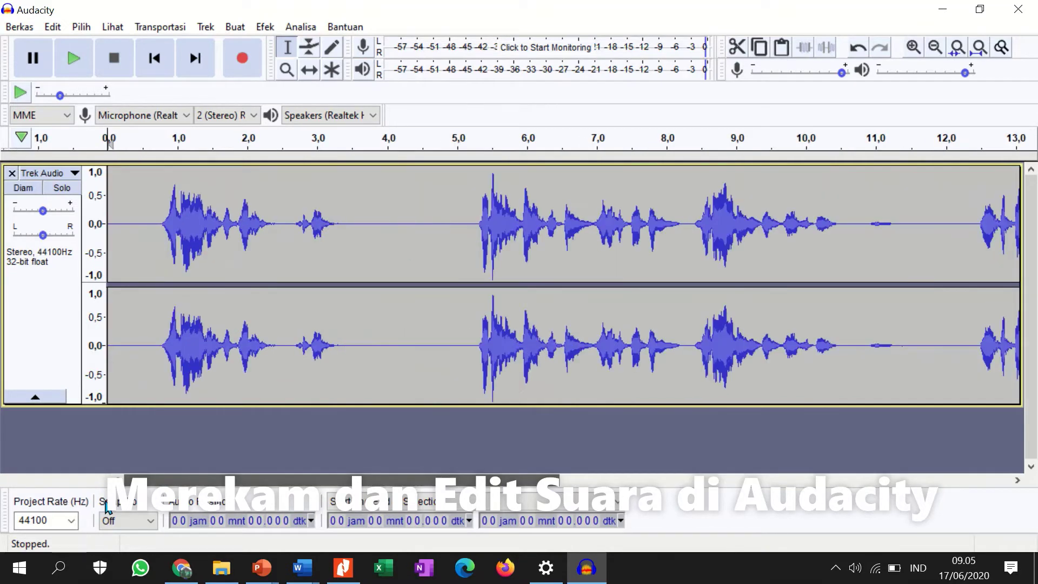
drag(146, 223, 90, 228)
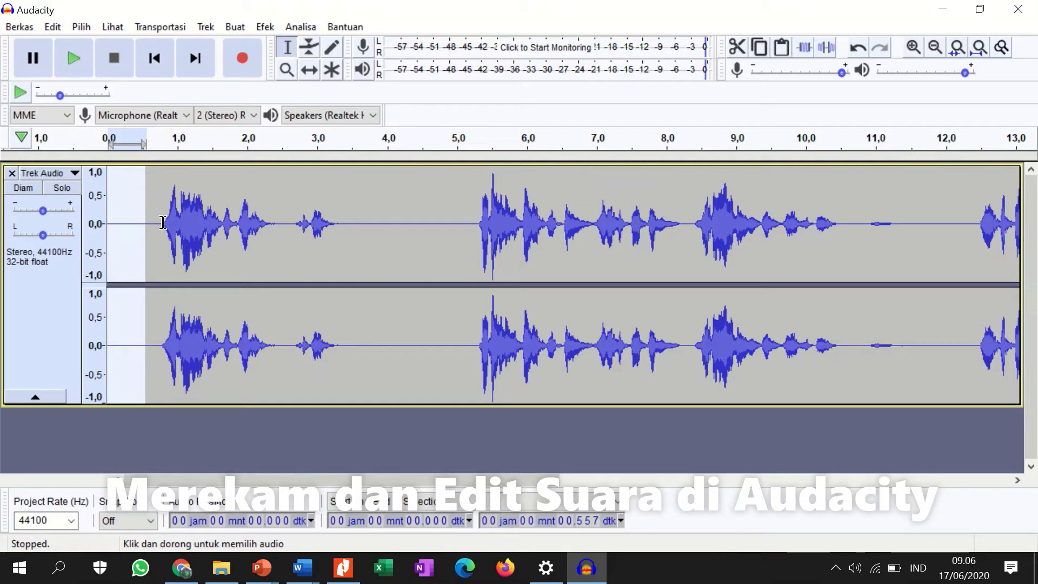
drag(160, 224, 82, 246)
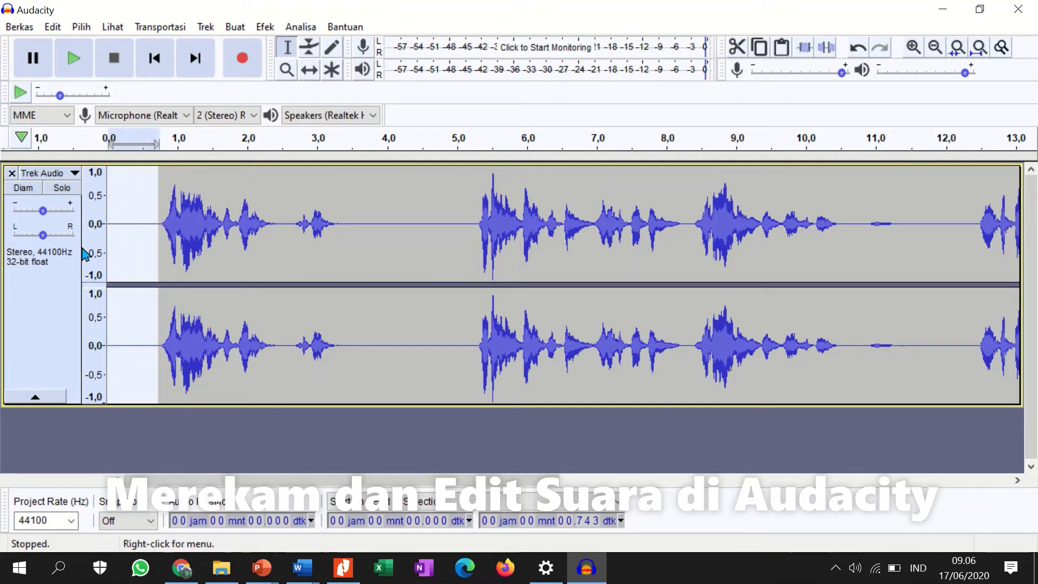
click(108, 135)
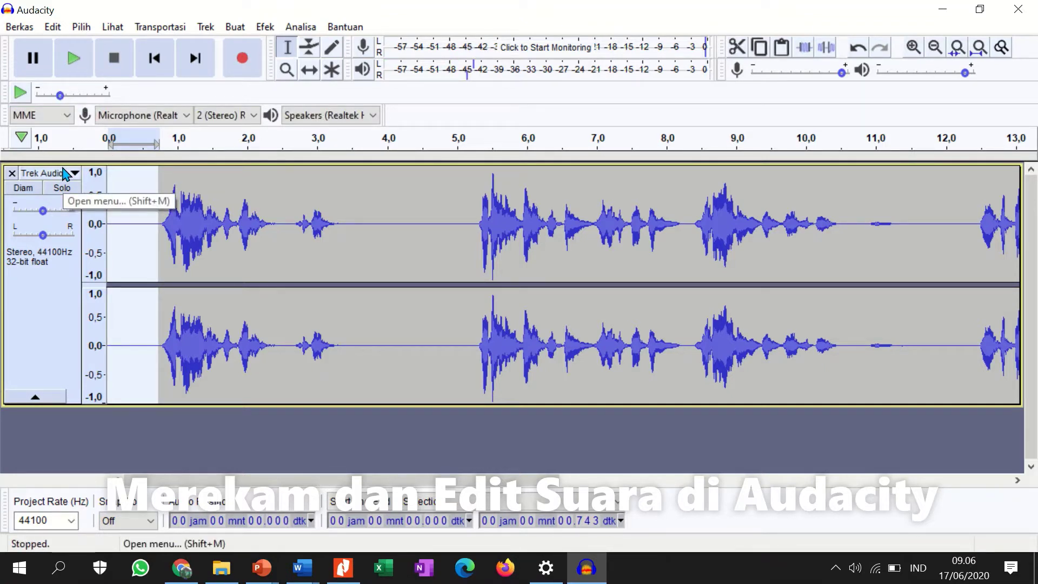
click(736, 48)
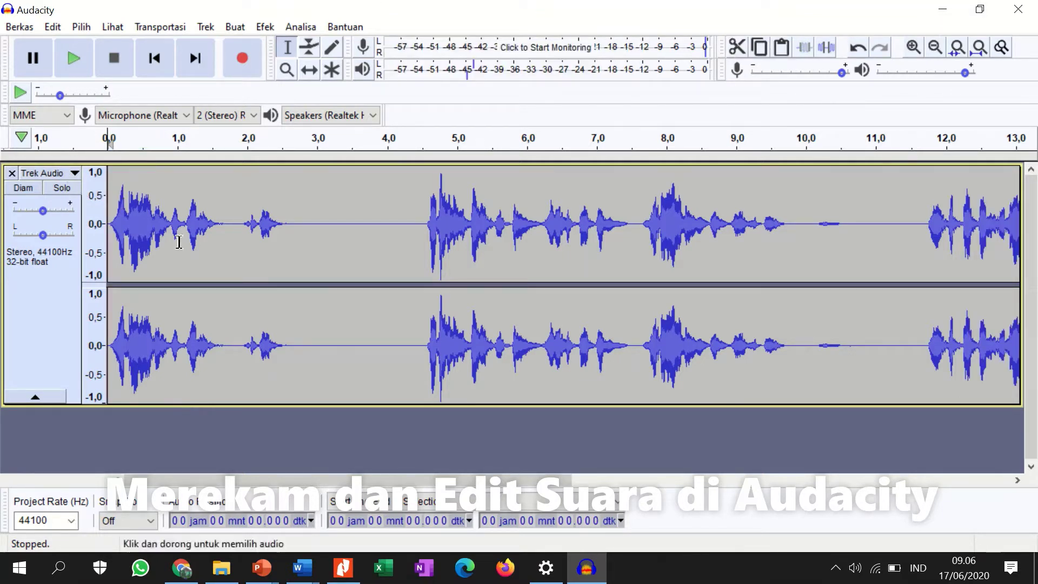
Play the recording from the start, pause it, and cut the short silence between 1.567 and 1.962 seconds.
click(77, 62)
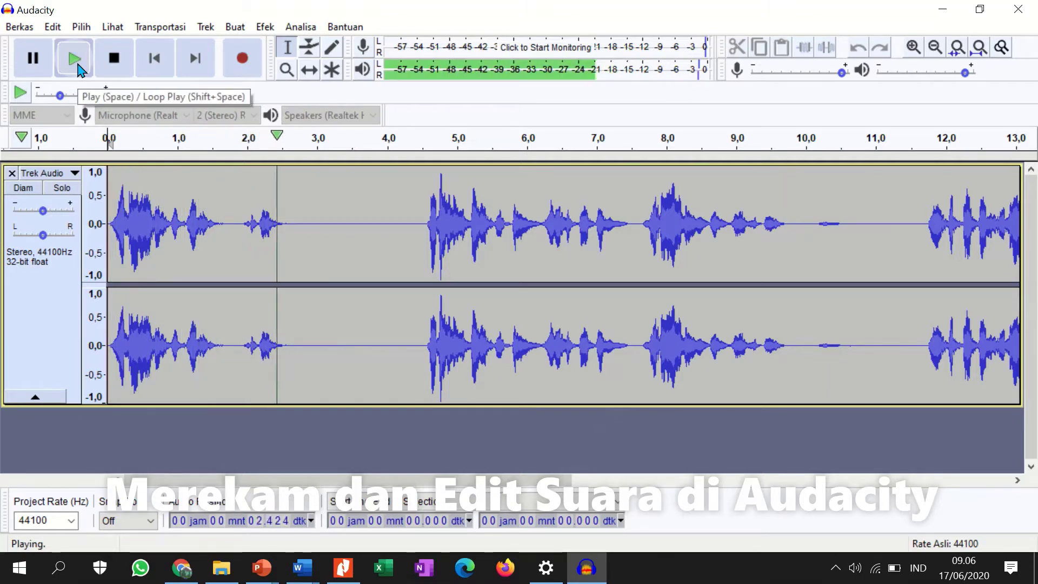
click(79, 67)
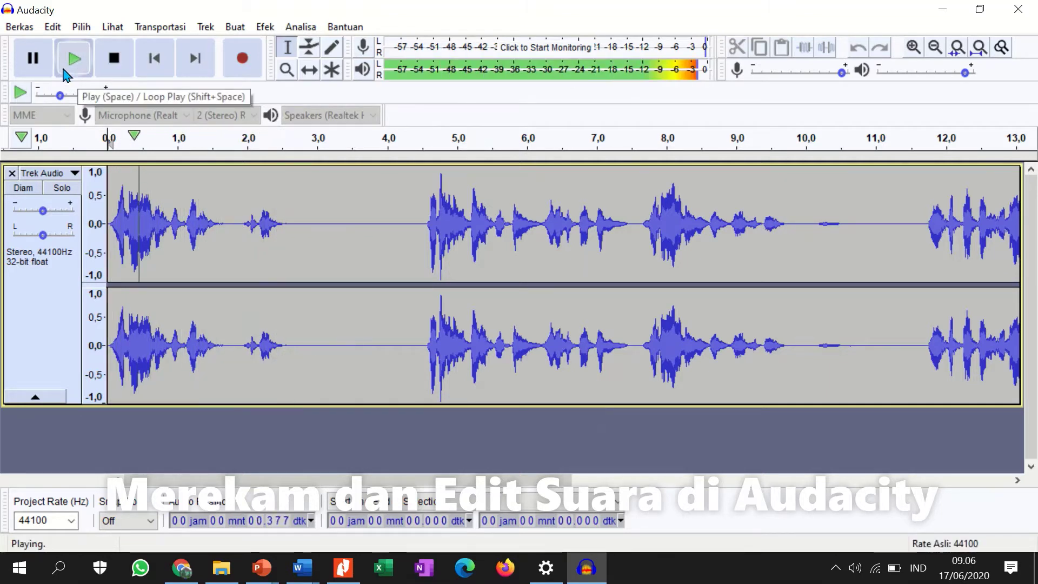
click(32, 60)
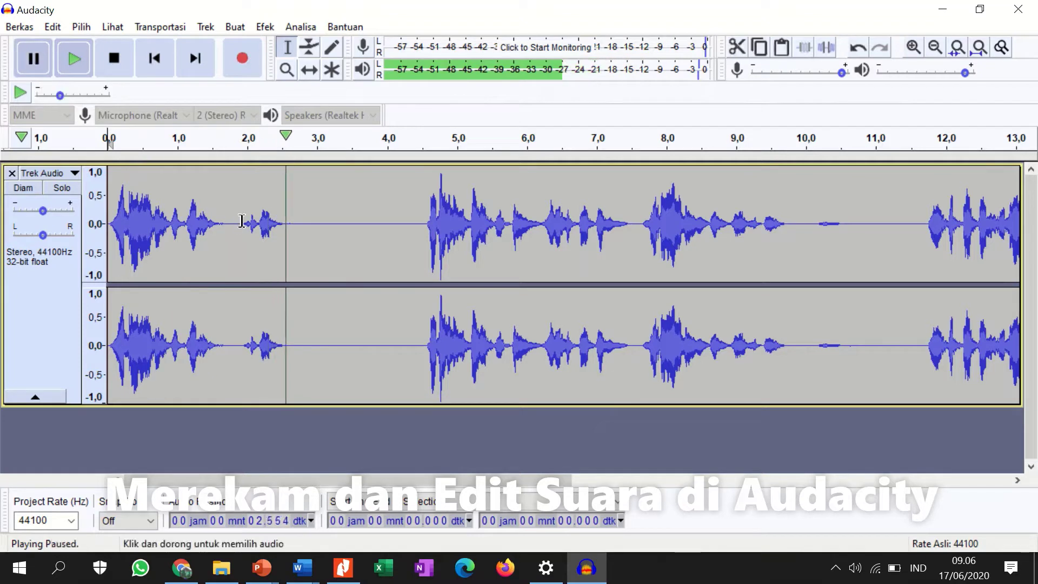
drag(243, 222, 216, 229)
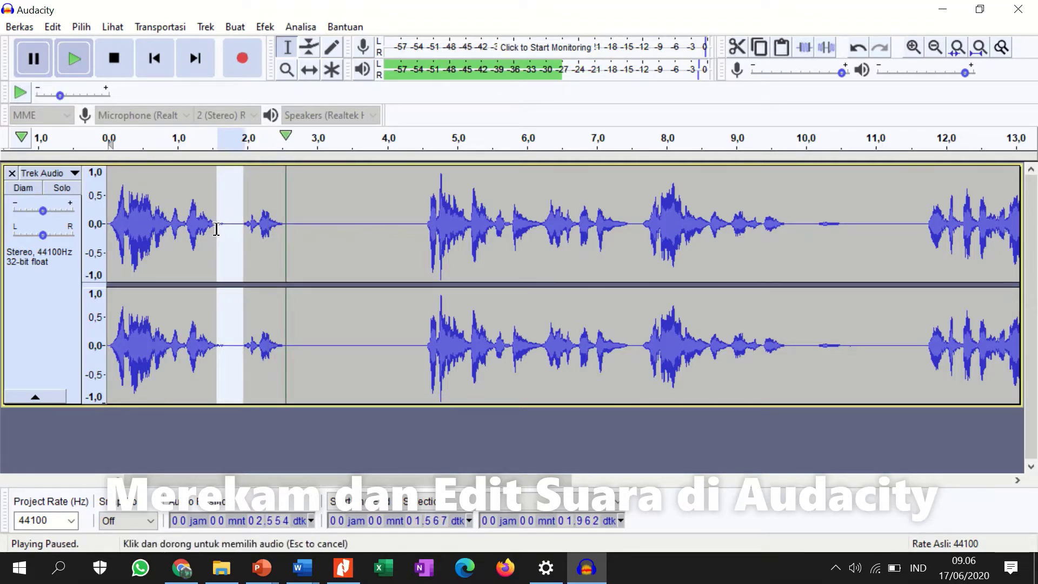
click(736, 49)
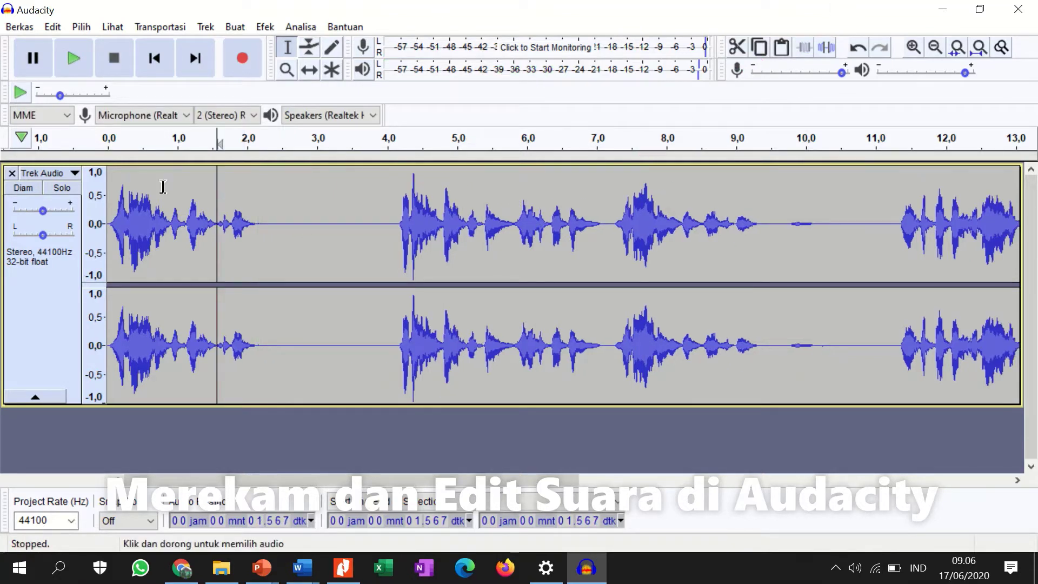
Replay the trimmed opening, pause it, and cut the silent gap between 2.601 and 4.168 seconds.
click(114, 138)
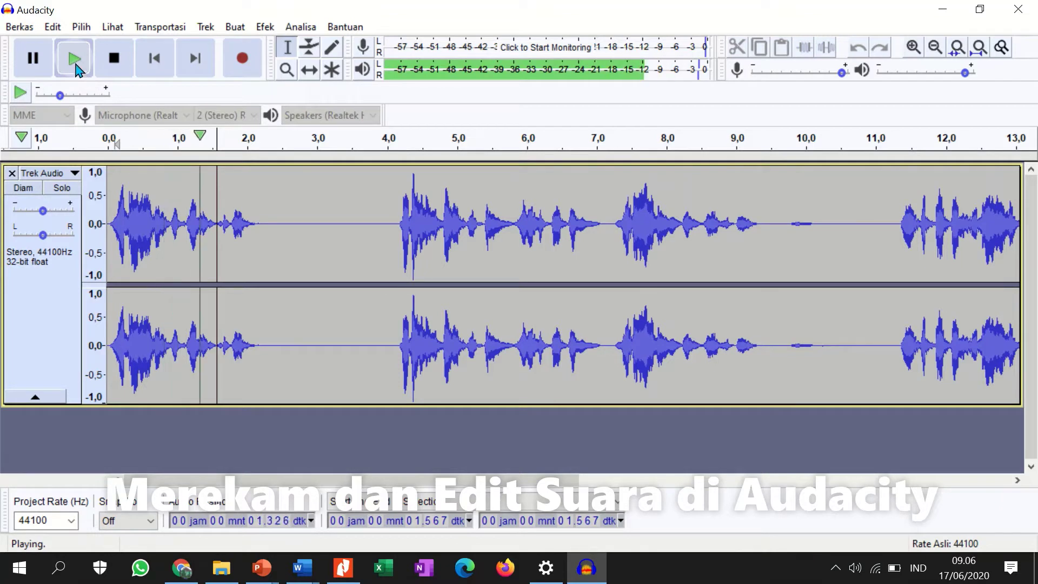
click(33, 60)
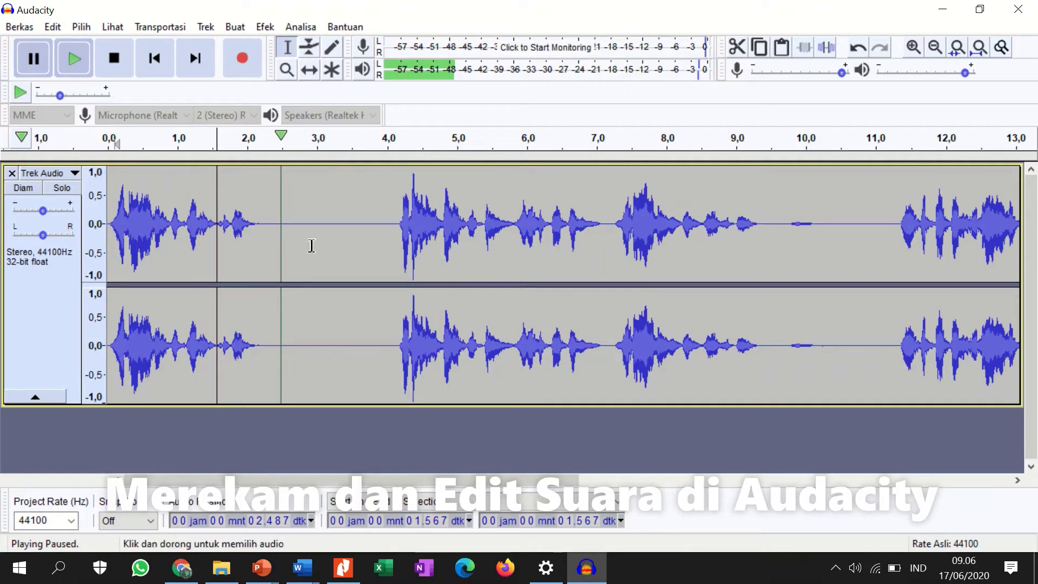
drag(288, 224, 391, 236)
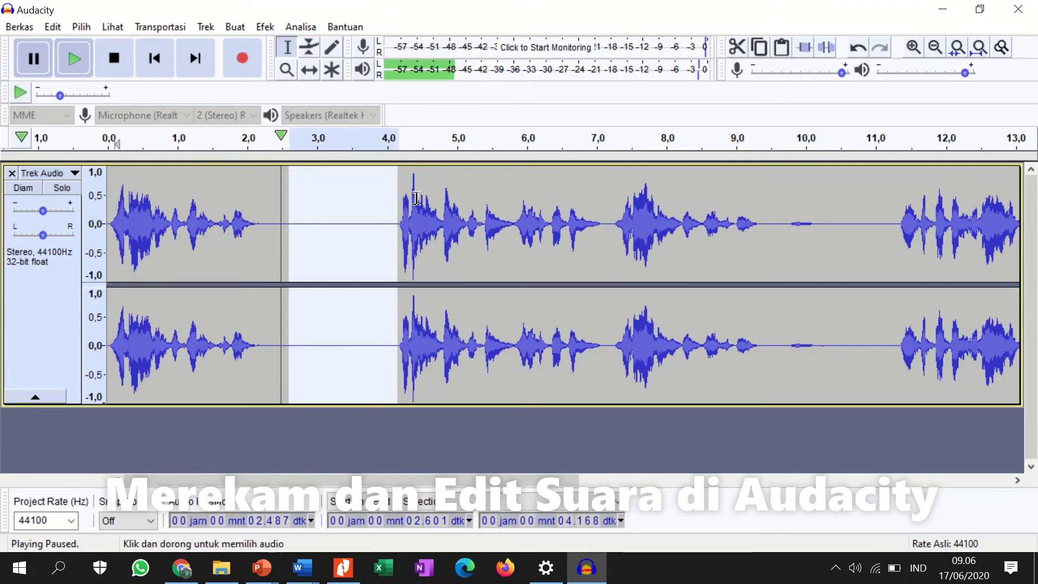
click(738, 54)
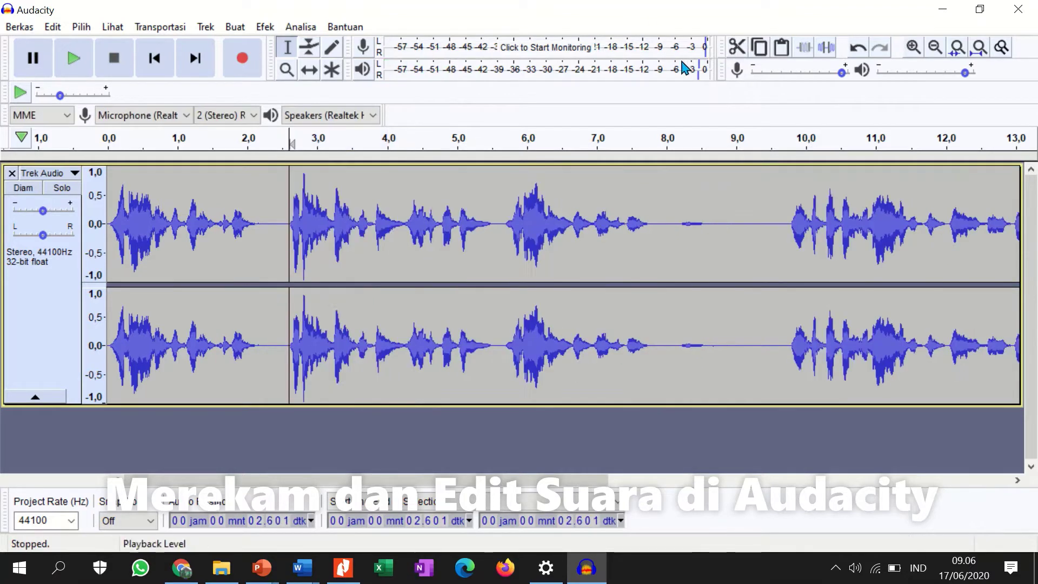
Play from about 1.07 seconds, pause, and cut the quiet section between 8.081 and 9.776 seconds.
click(182, 209)
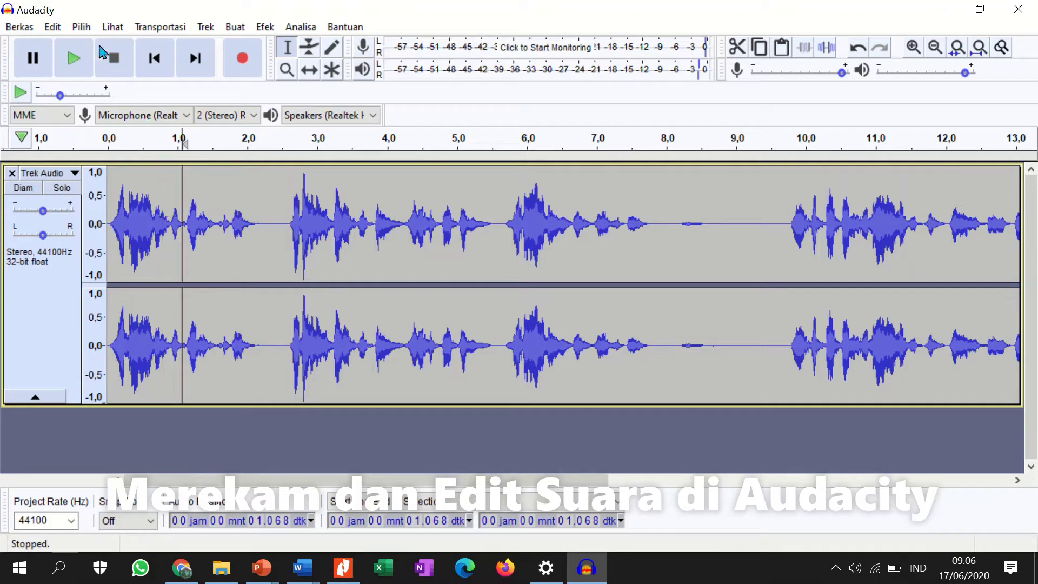
click(74, 65)
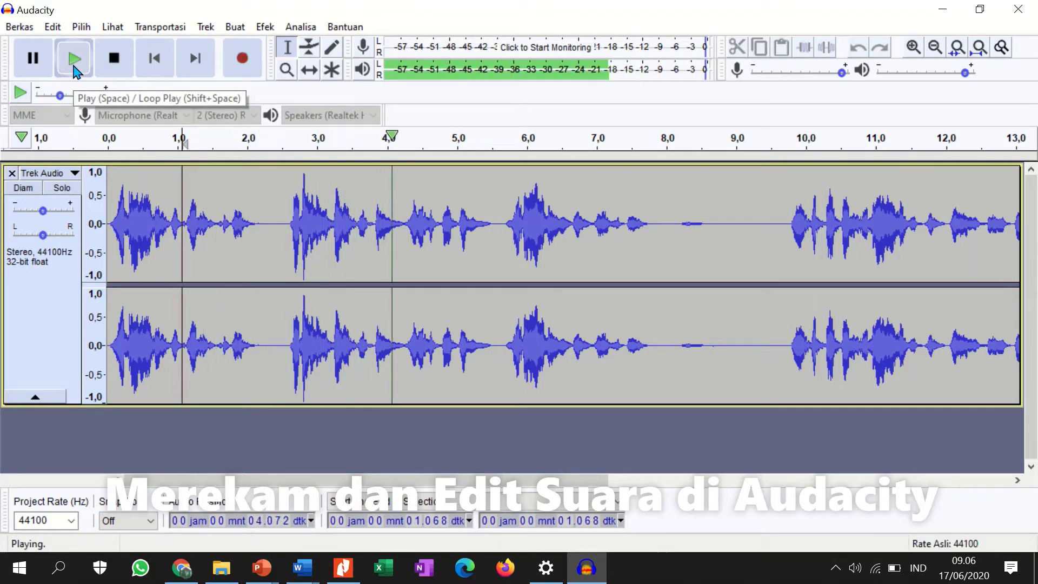
click(35, 59)
click(36, 58)
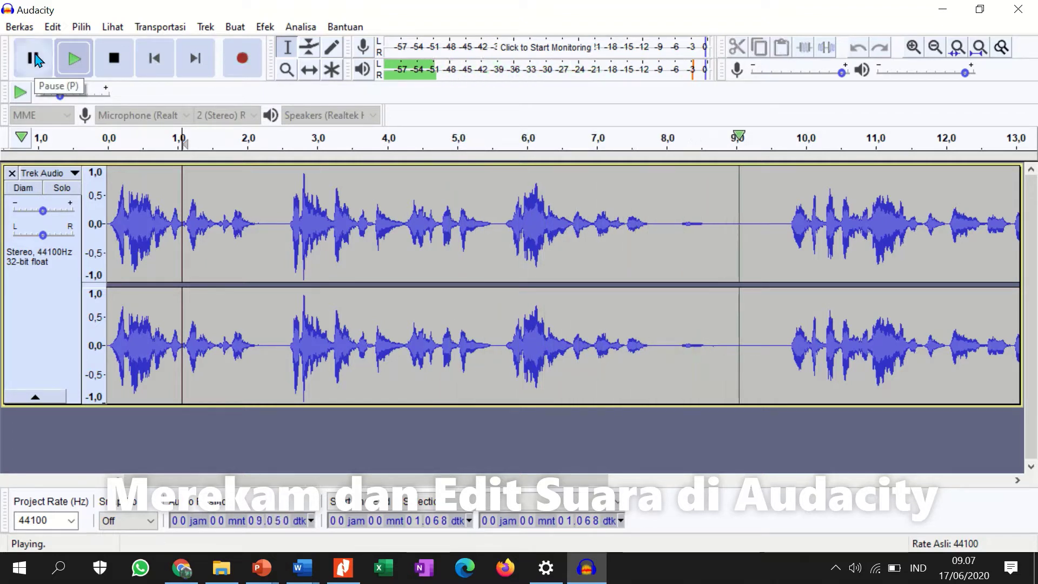
click(36, 58)
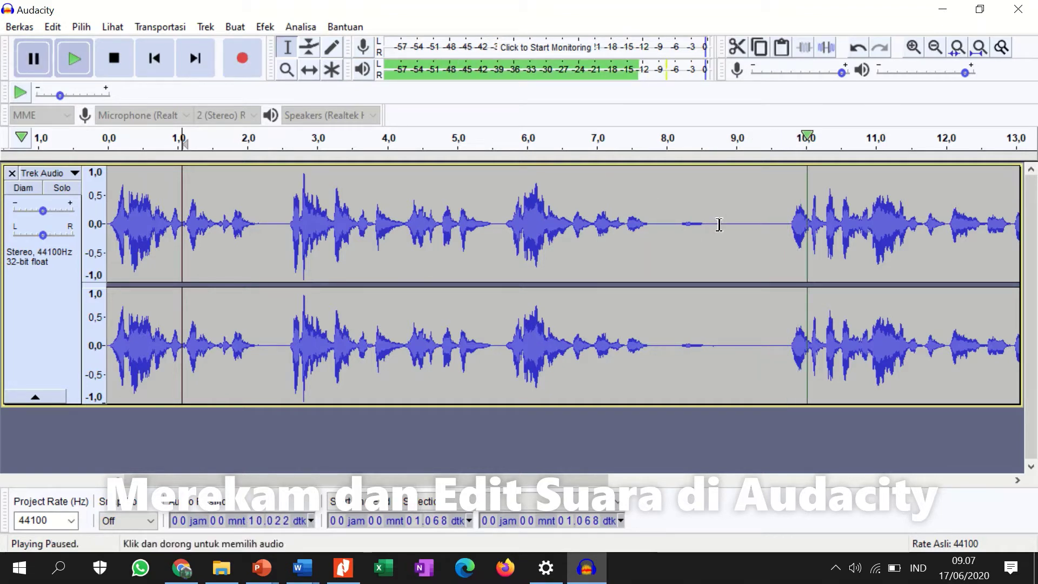
drag(673, 219, 788, 241)
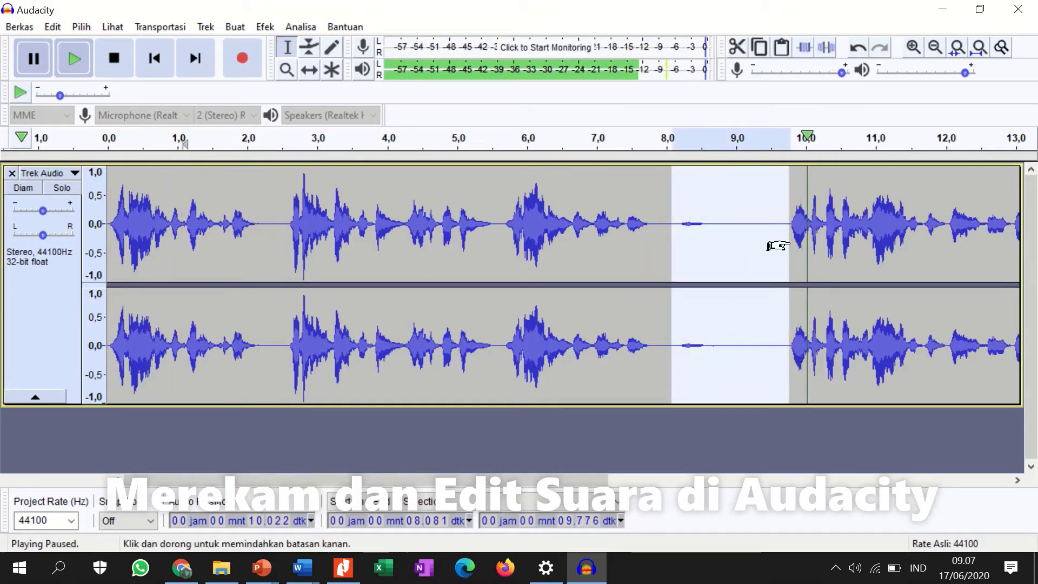
click(736, 47)
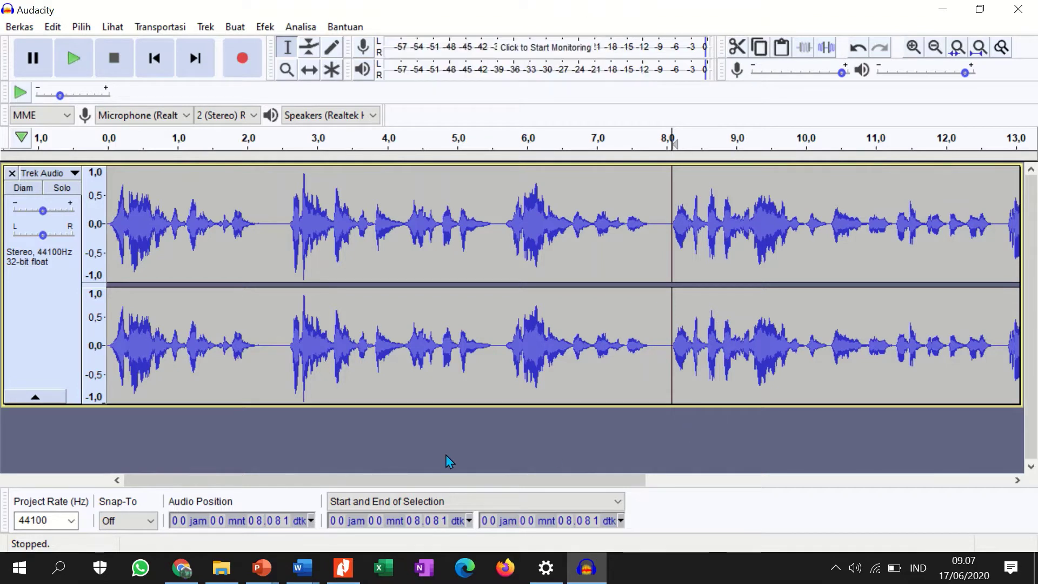
Undo the last cut and look over the restored section and the end of the recording.
drag(636, 480, 967, 479)
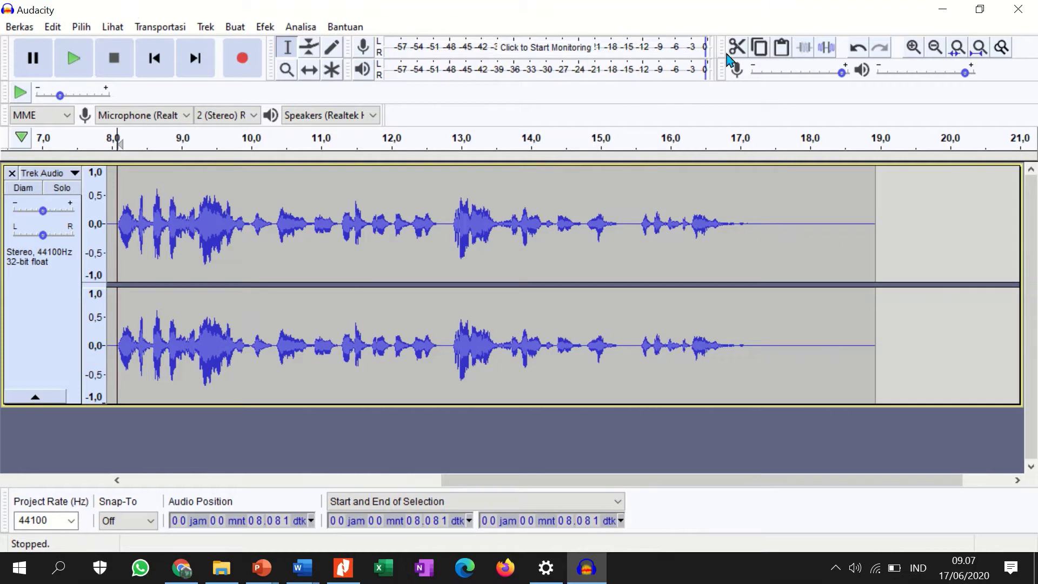
click(855, 48)
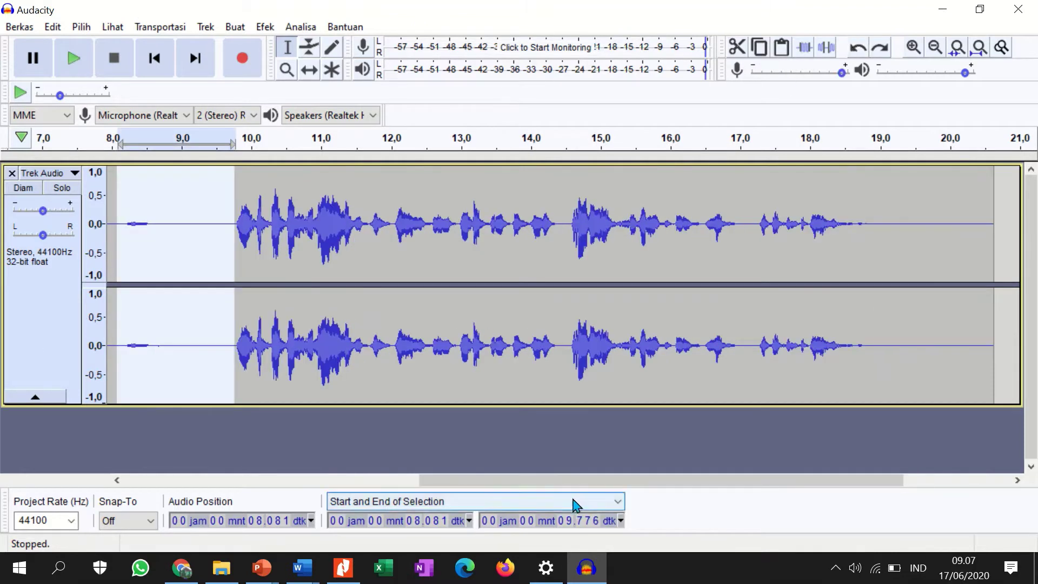
drag(632, 484, 514, 501)
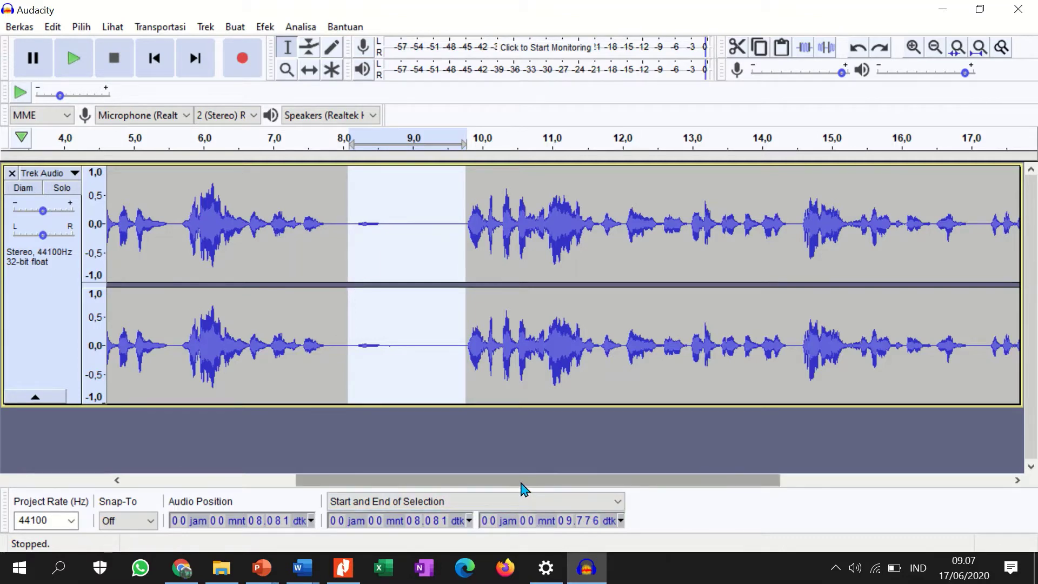
drag(529, 485, 658, 490)
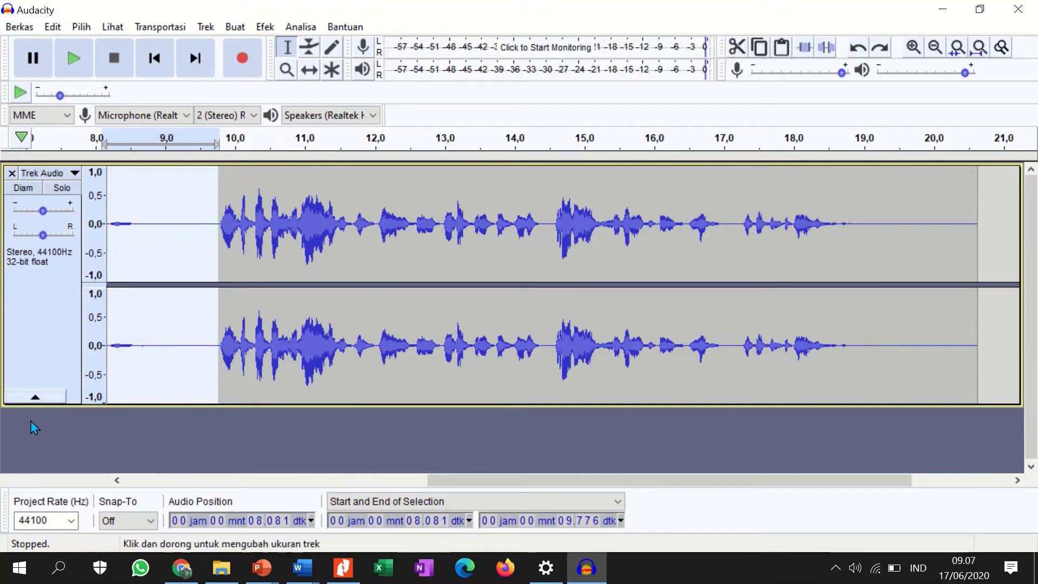
click(74, 173)
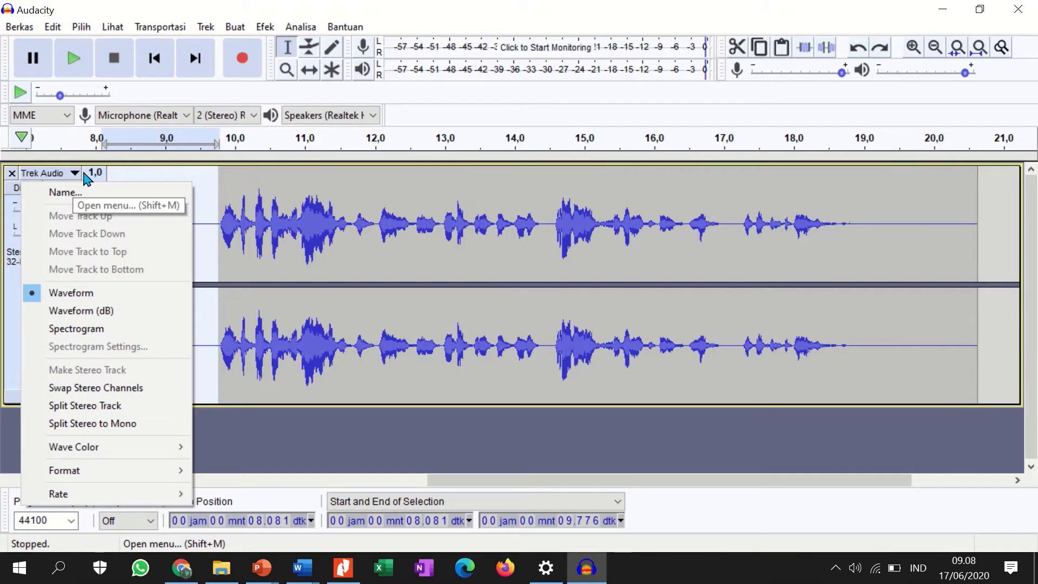
click(29, 30)
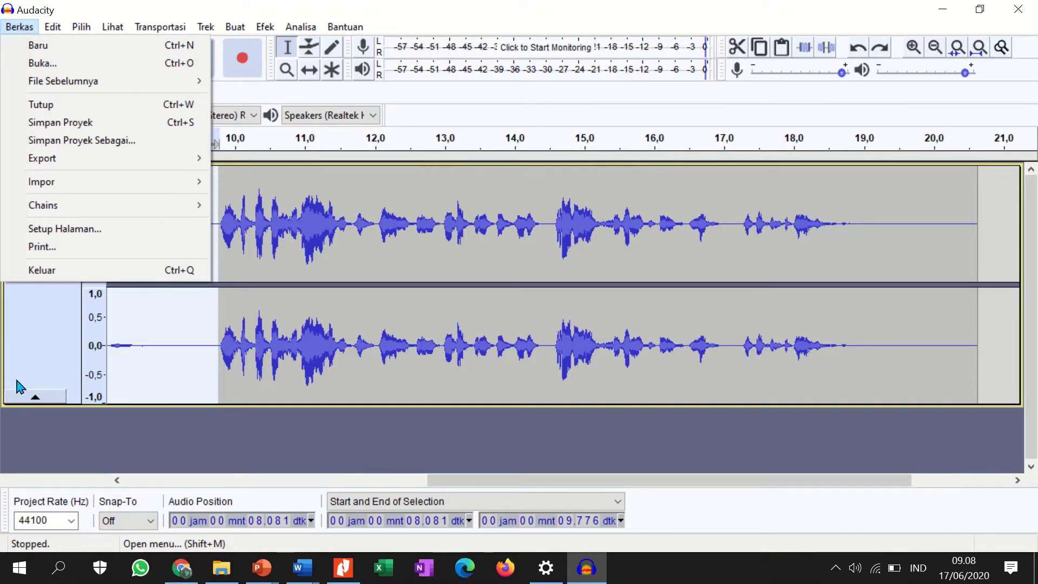
click(34, 464)
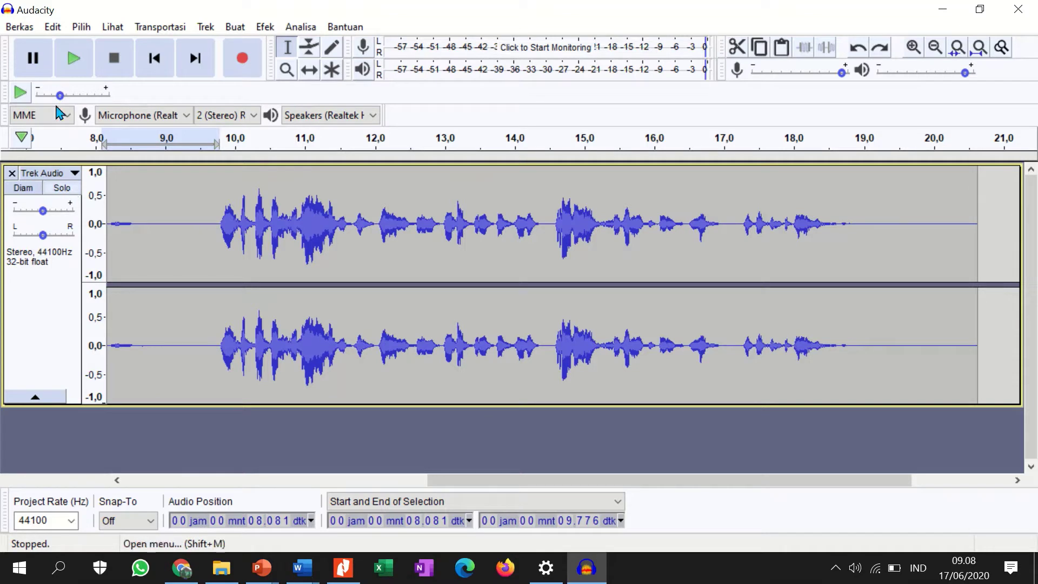
click(23, 30)
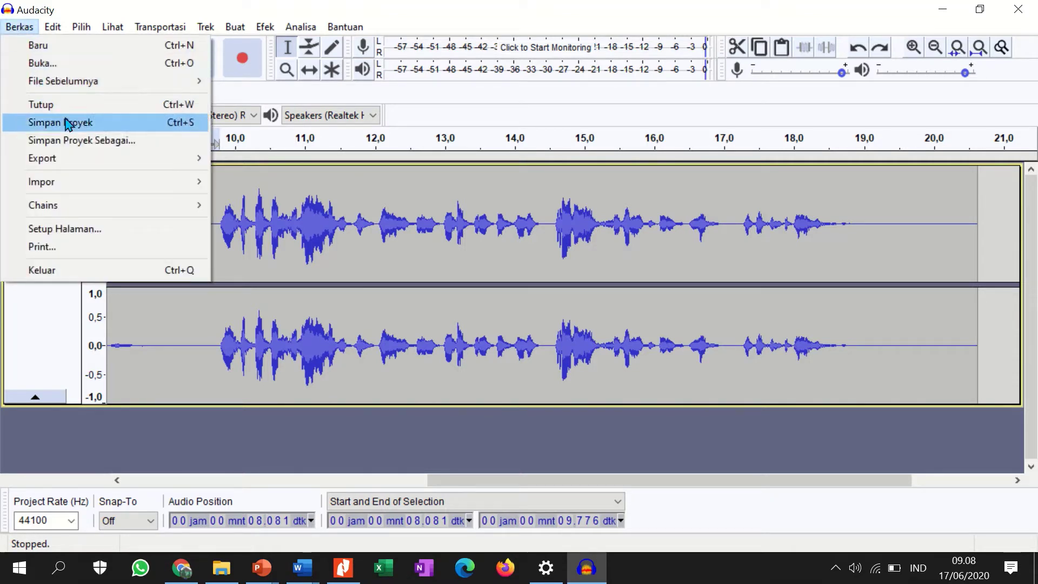
mouse_move(153, 164)
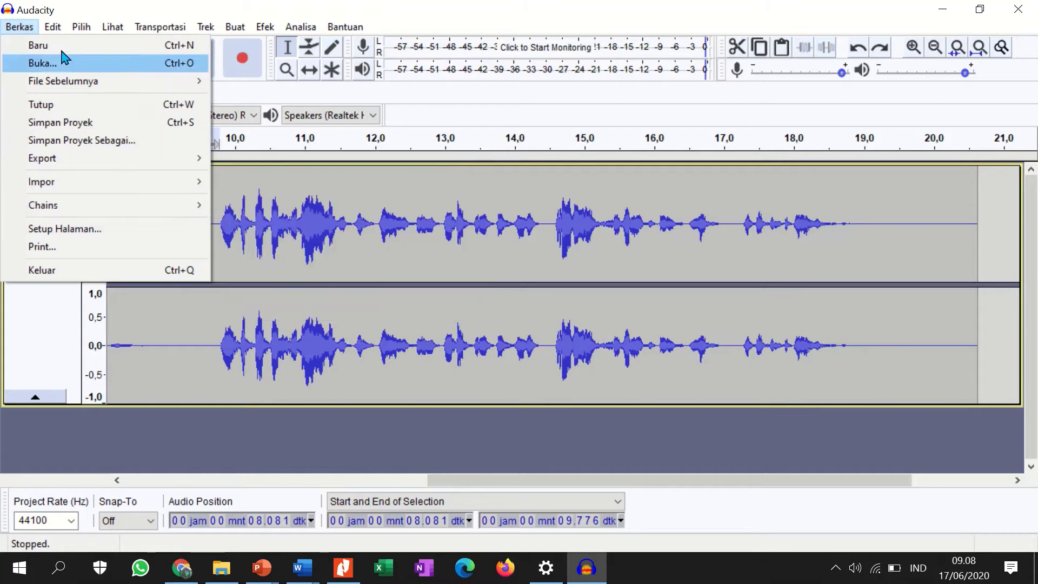
mouse_move(54, 35)
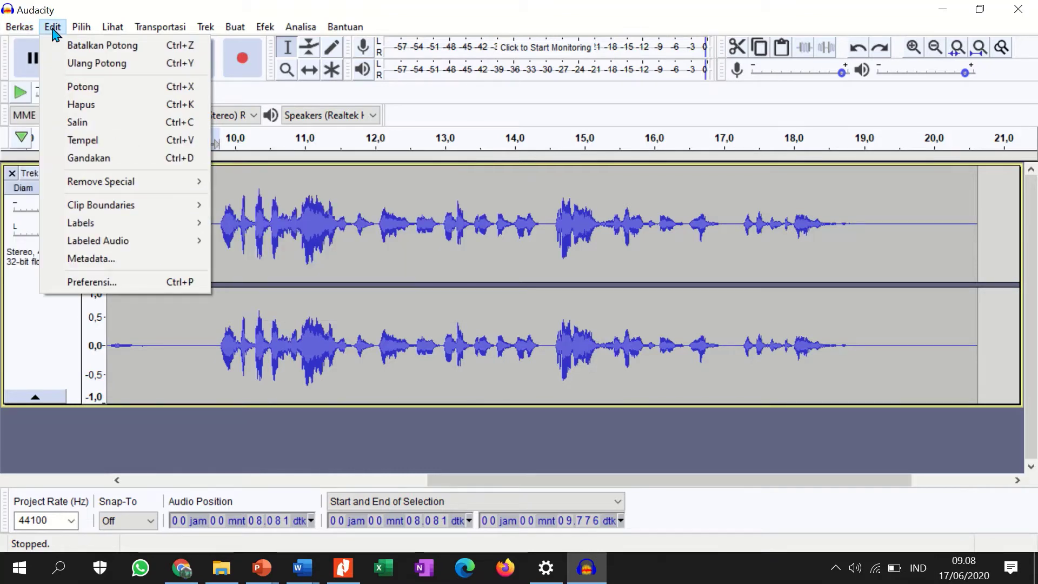
click(126, 439)
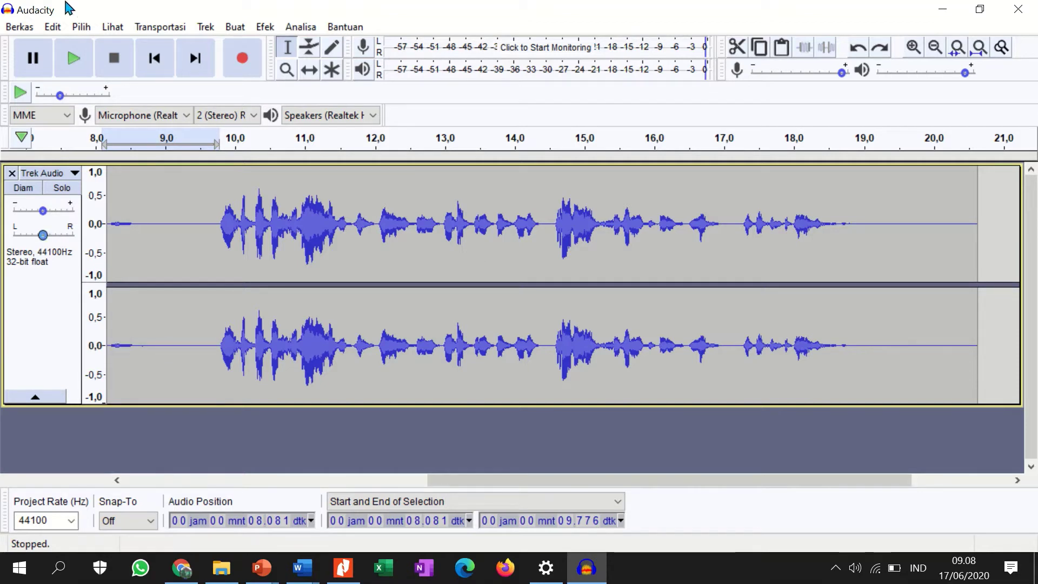
Create a new empty audio project.
click(20, 27)
click(33, 46)
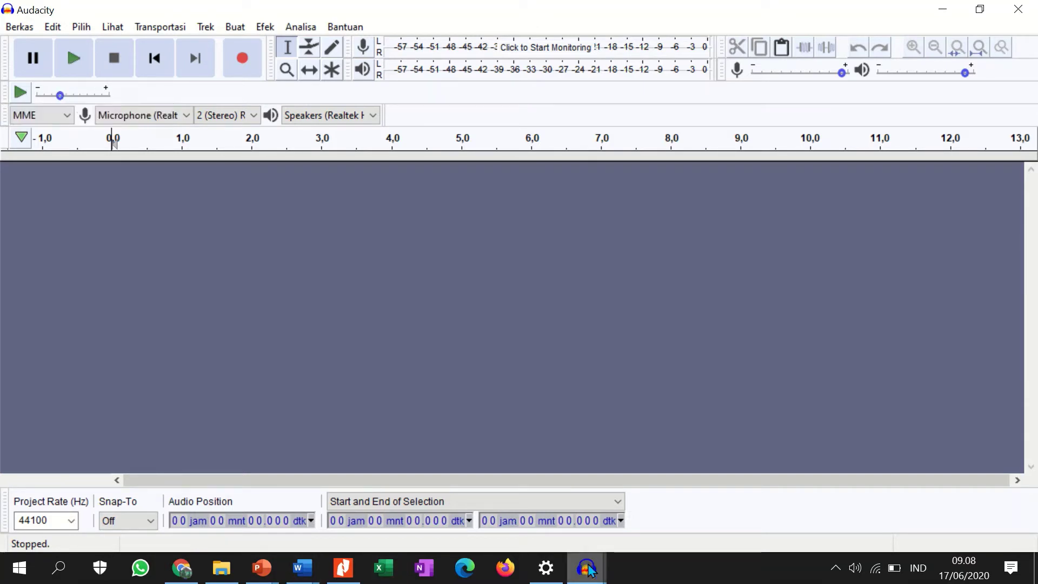
Return to the recorded project, play it from about 5.57 seconds, and pause playback.
mouse_move(583, 569)
click(498, 520)
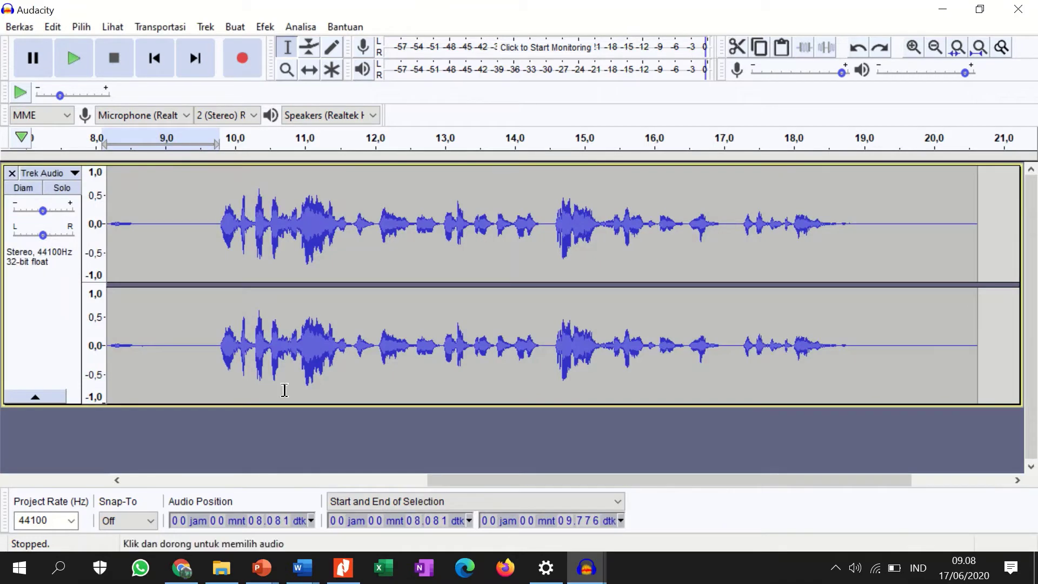
drag(511, 474, 350, 476)
click(224, 227)
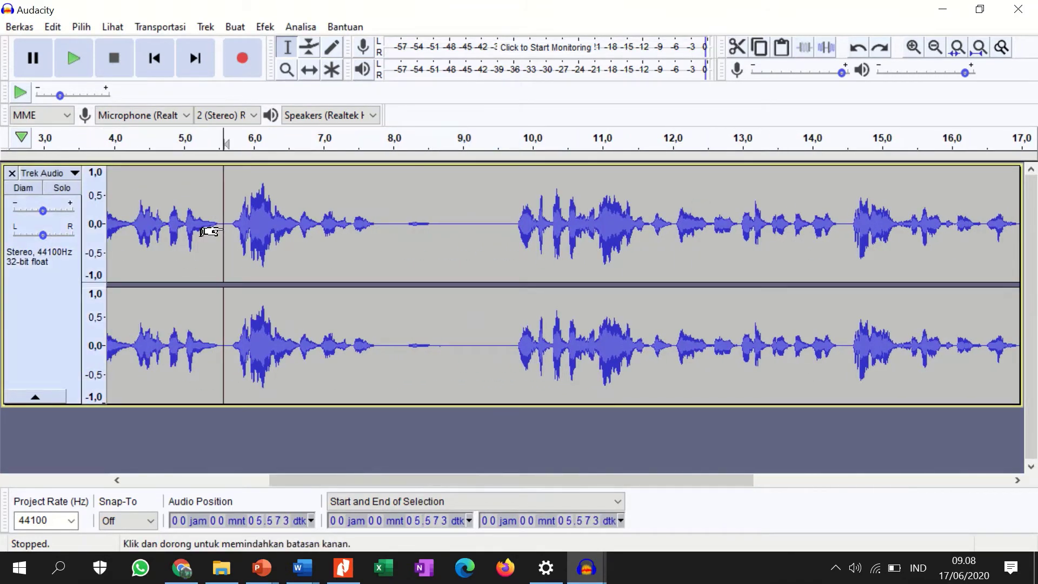
click(74, 58)
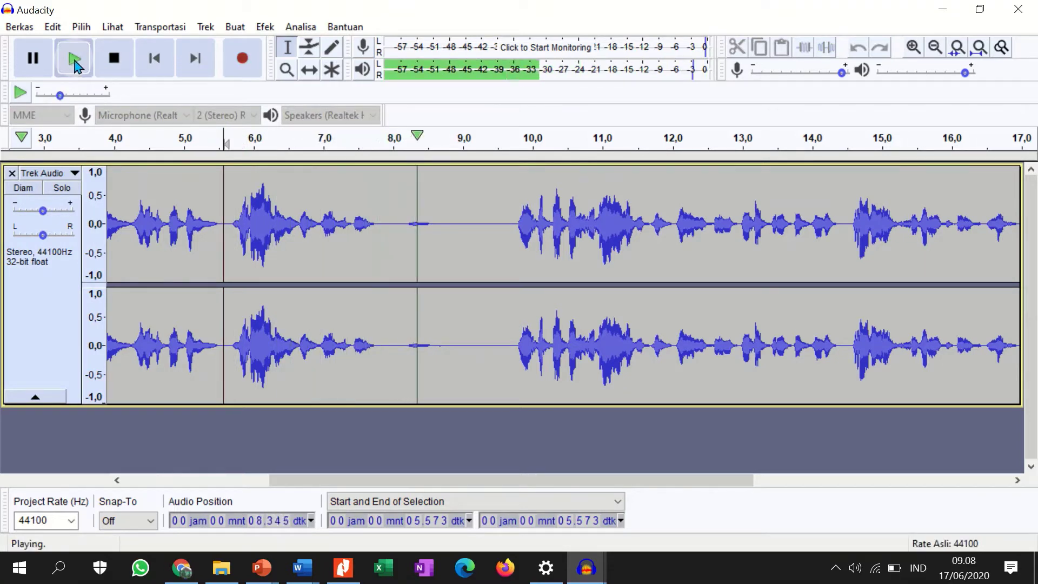
click(34, 59)
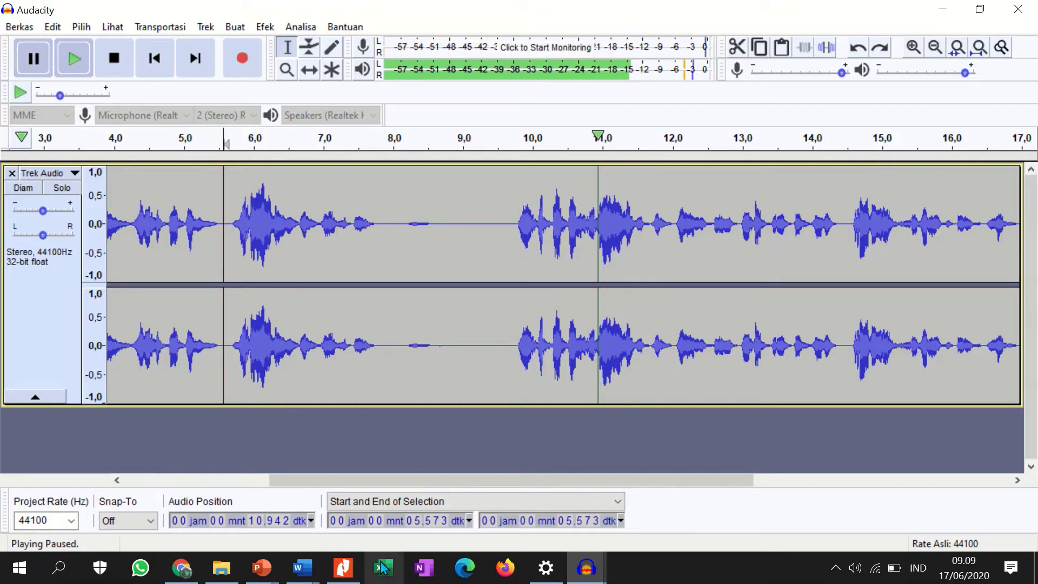
click(586, 568)
click(669, 523)
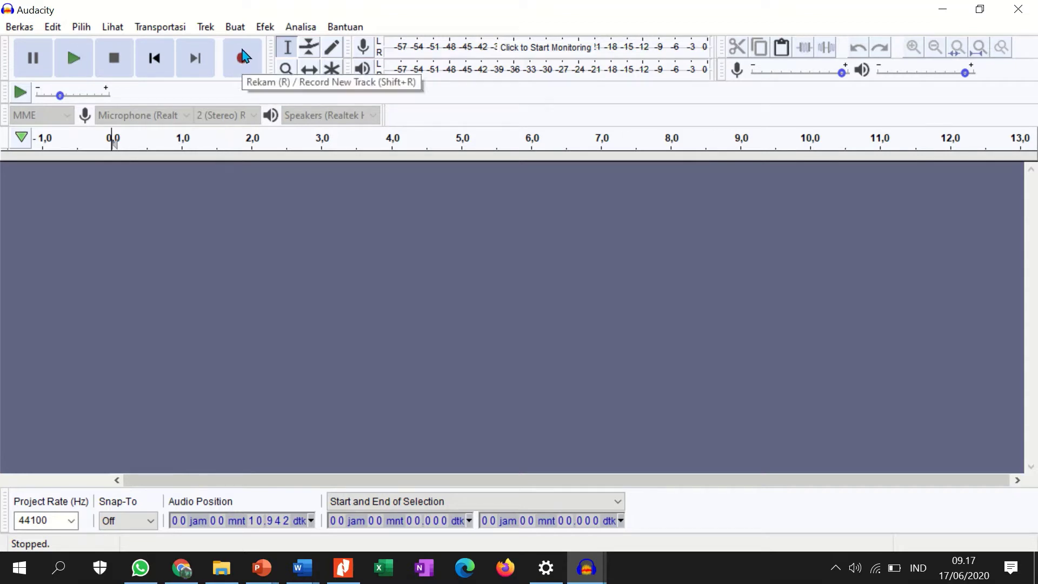
click(19, 27)
click(34, 45)
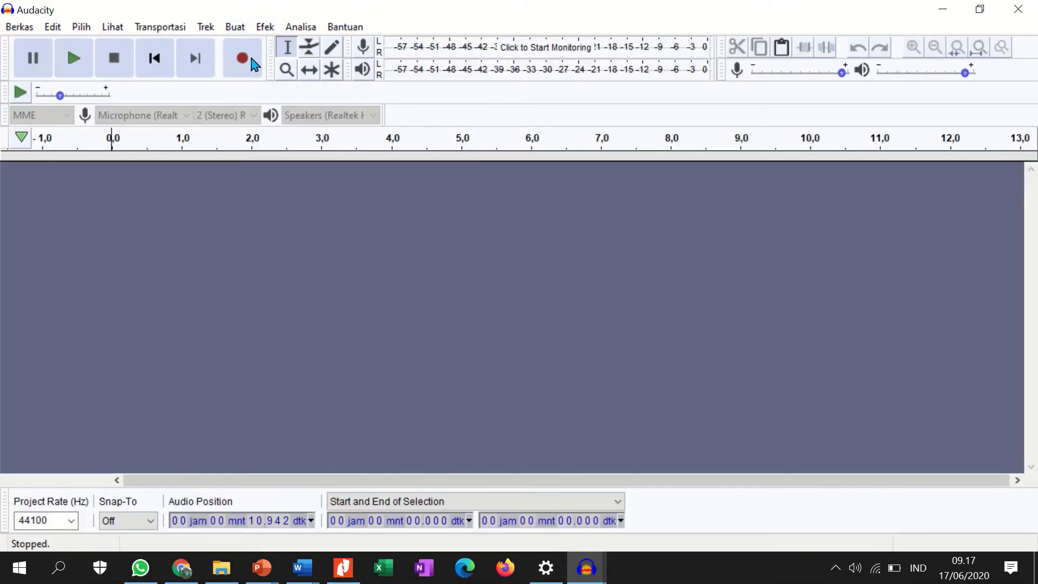
mouse_move(583, 573)
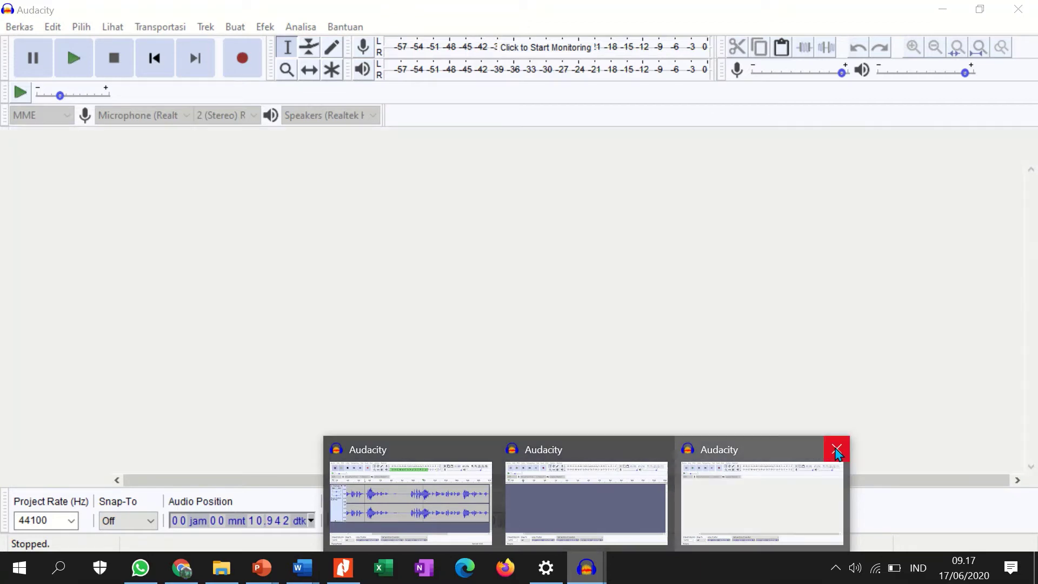
click(837, 448)
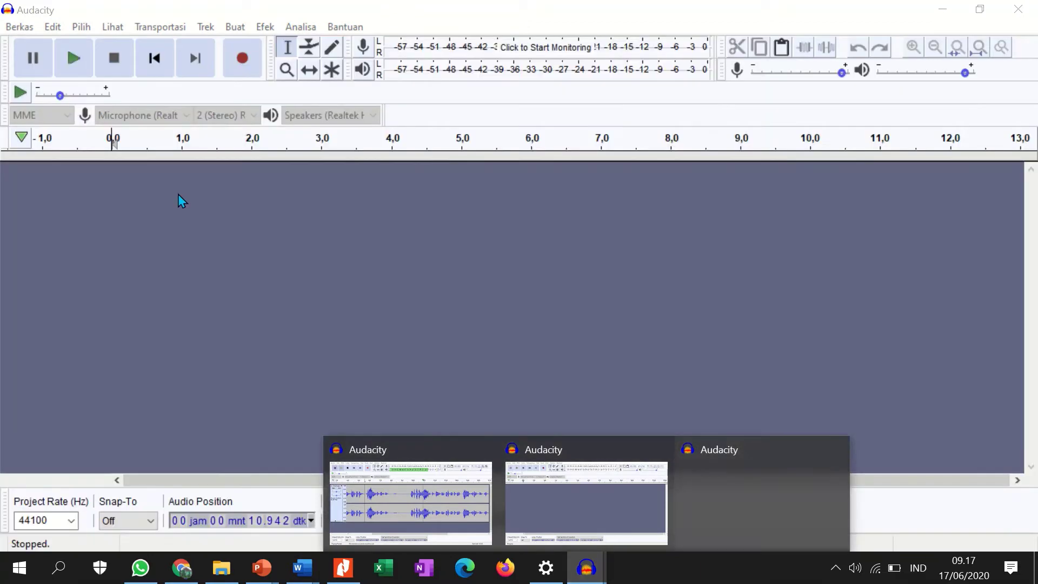
click(21, 28)
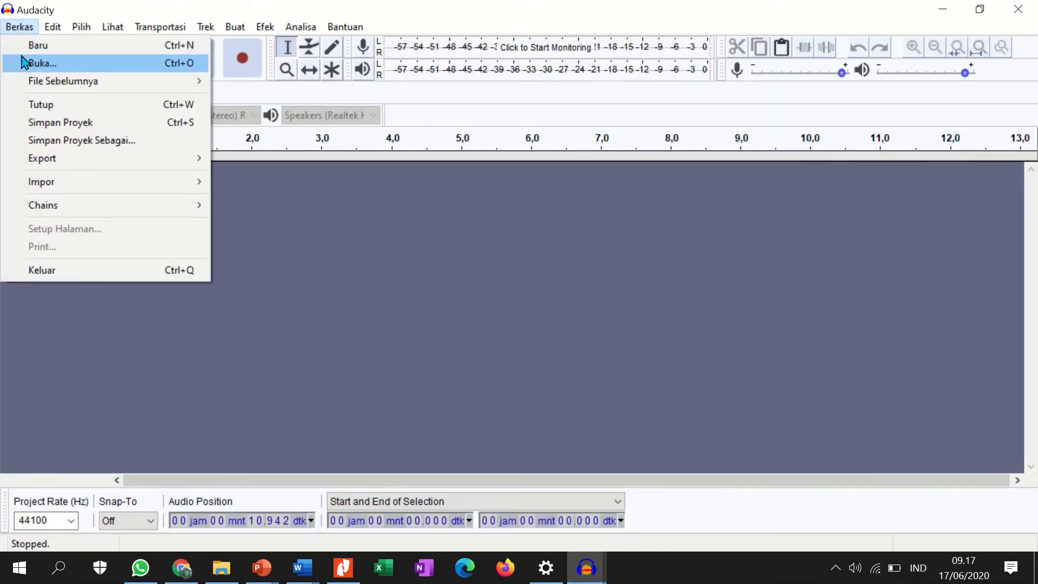
click(48, 406)
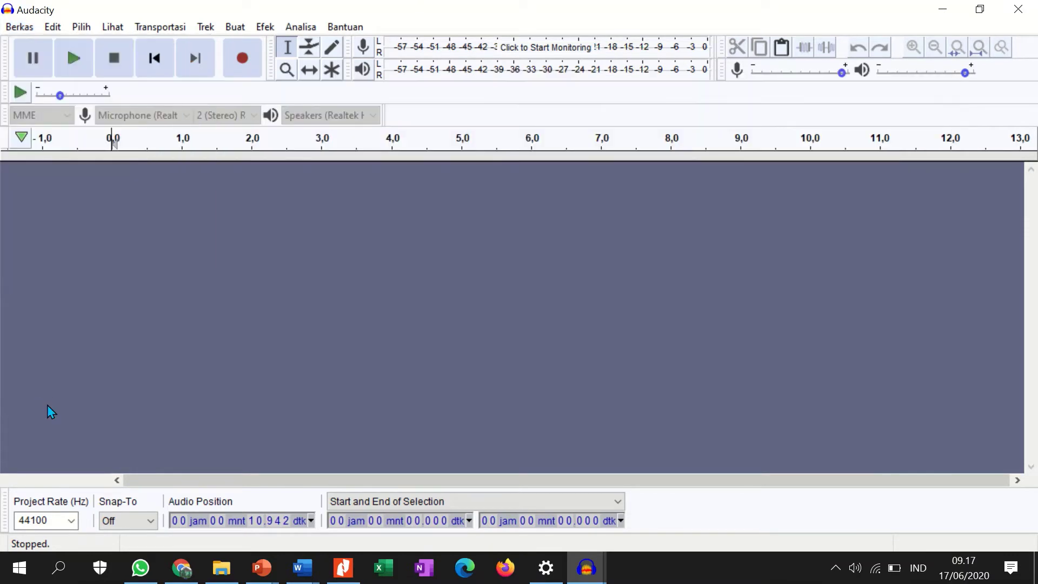
click(21, 28)
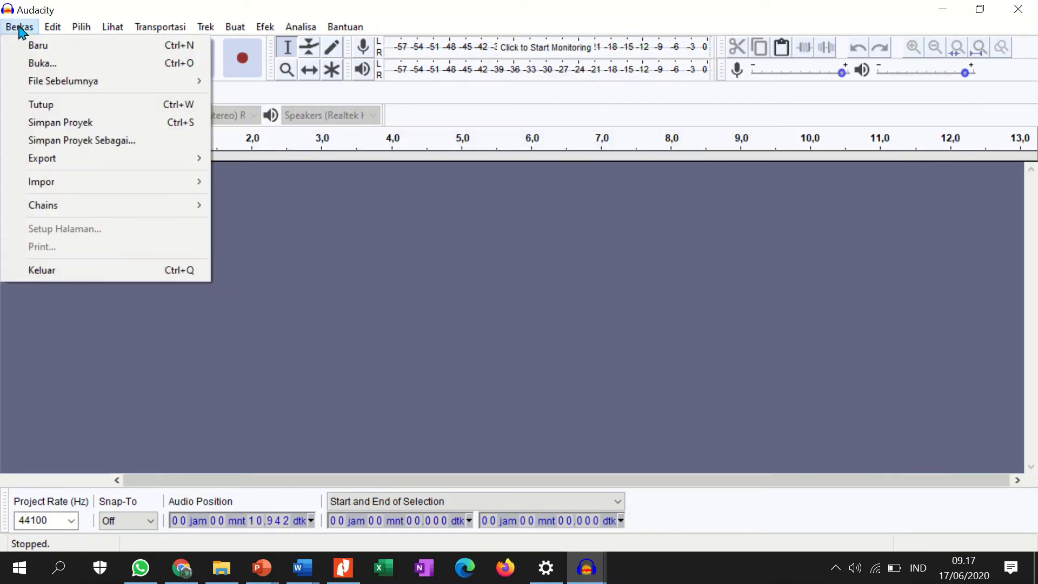
click(56, 16)
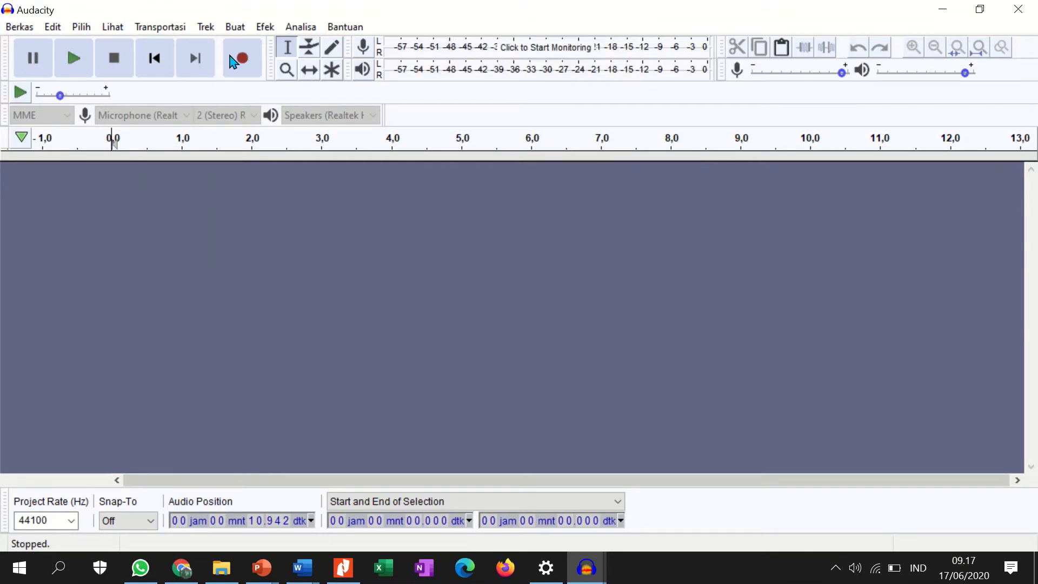
Create a new project from the recorded project's window and record a voice clip of about 17.5 seconds.
mouse_move(592, 579)
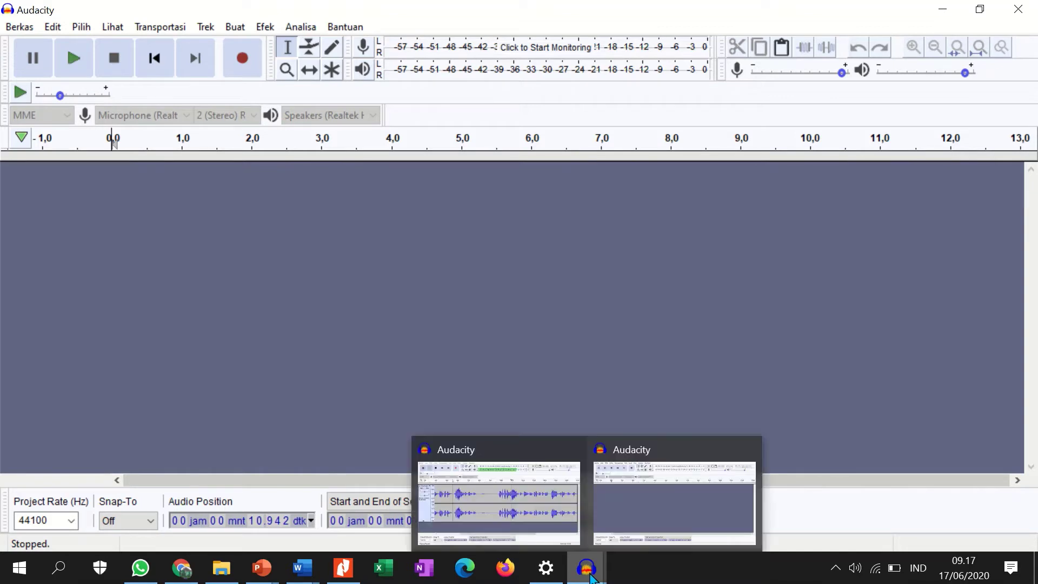
click(503, 508)
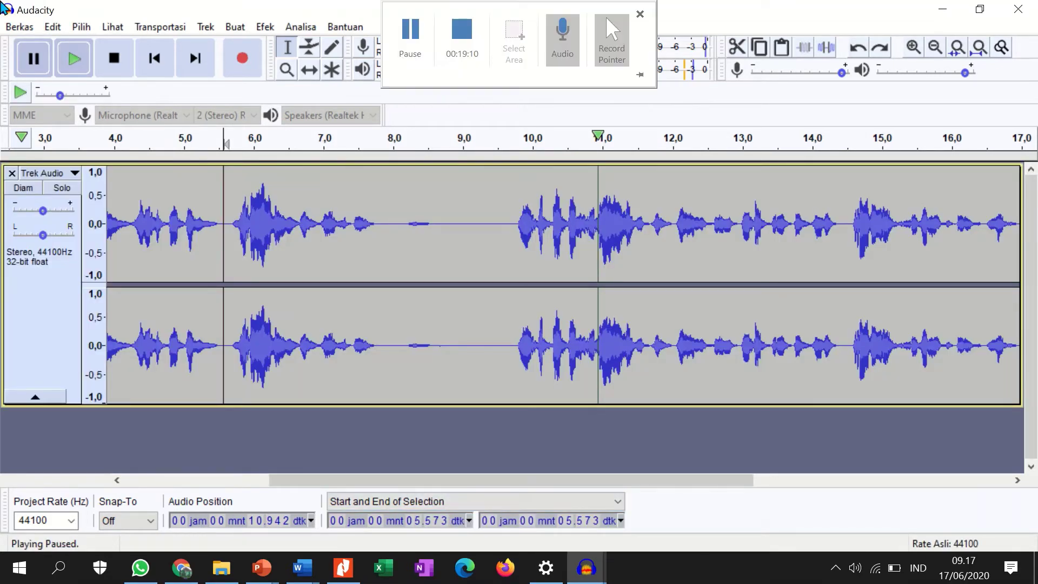
click(27, 30)
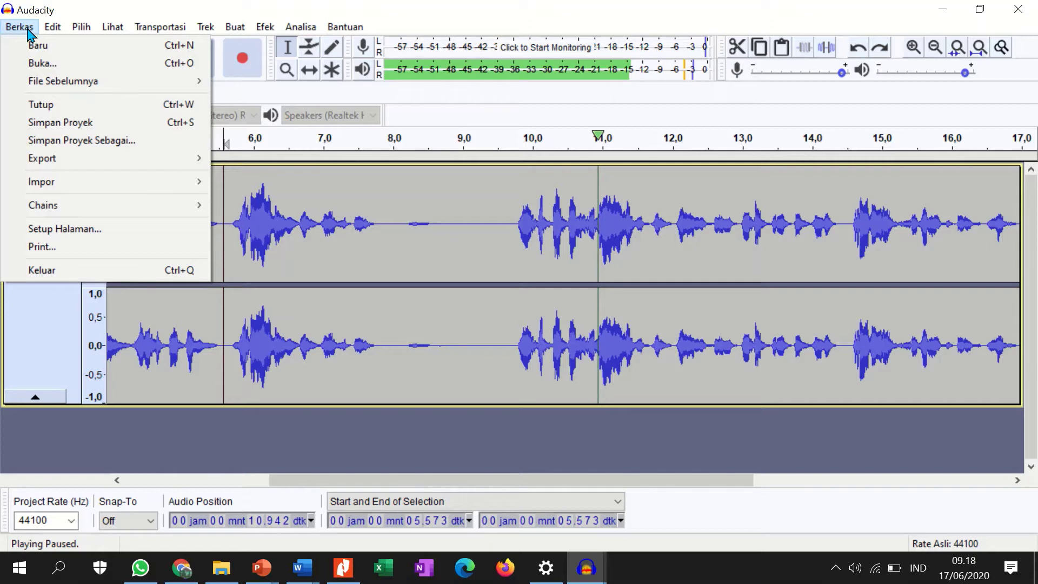
click(42, 46)
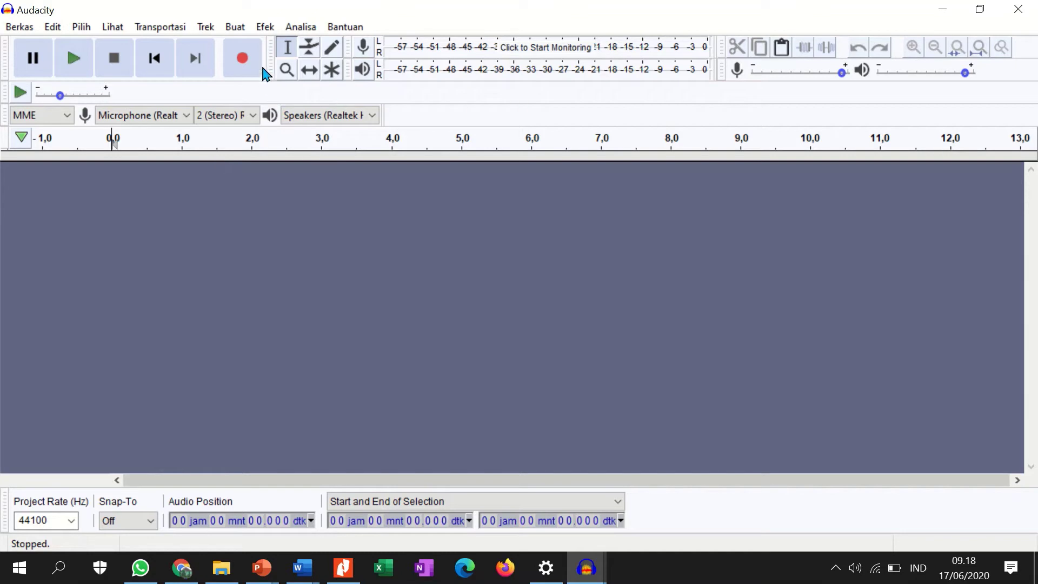
click(243, 59)
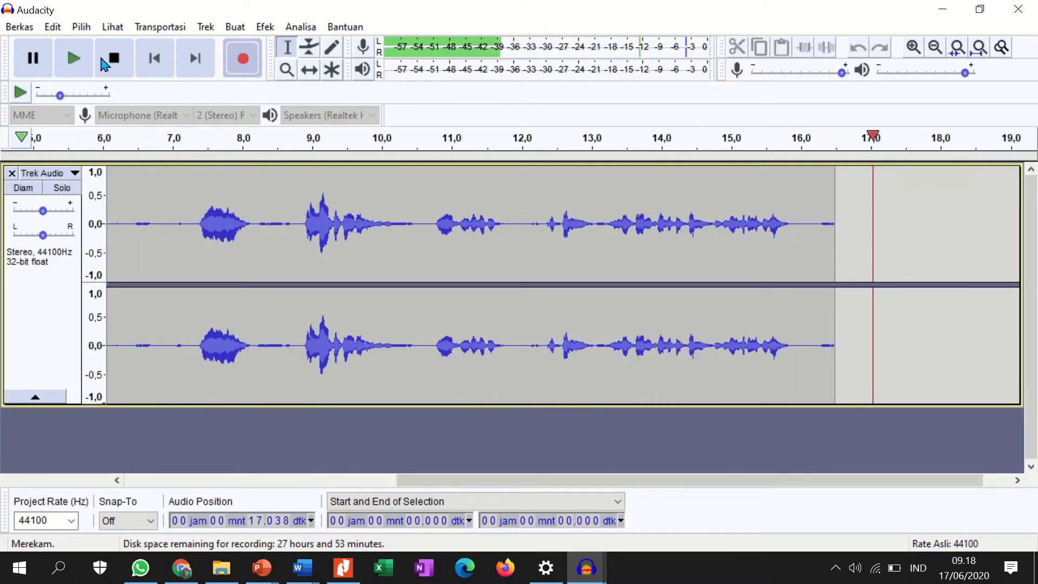
click(114, 60)
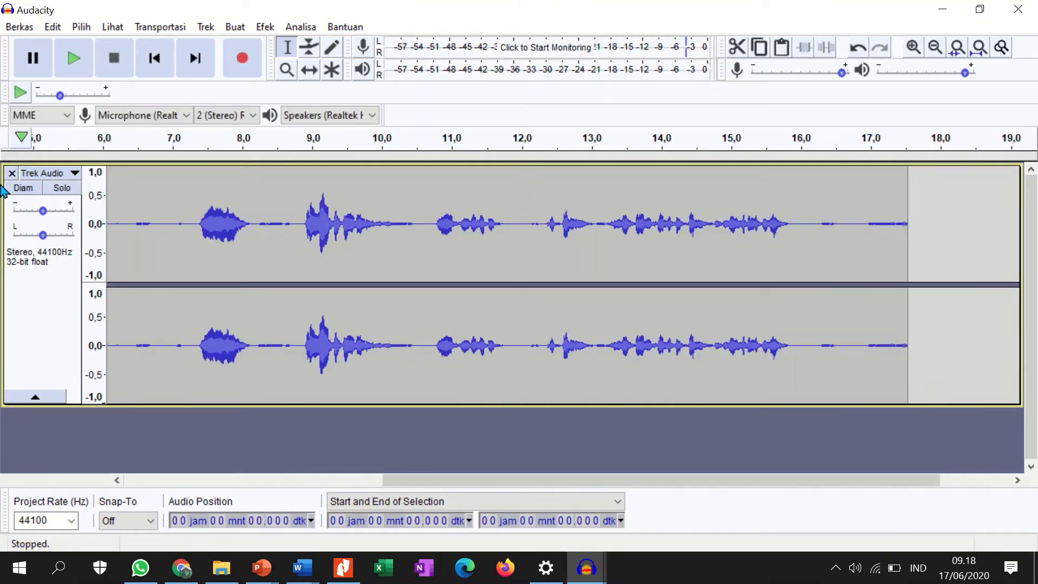
click(20, 27)
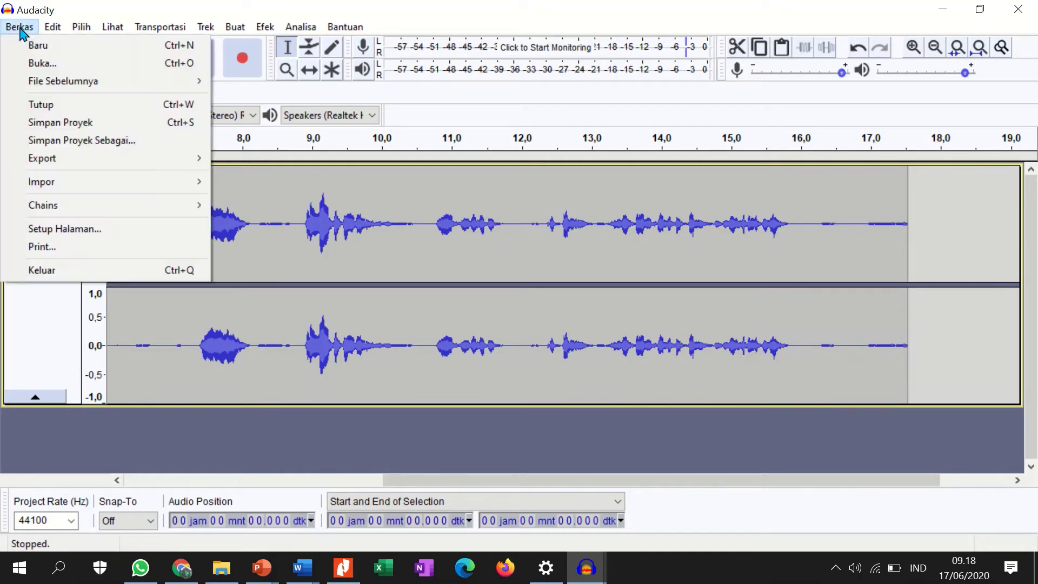
key(Right)
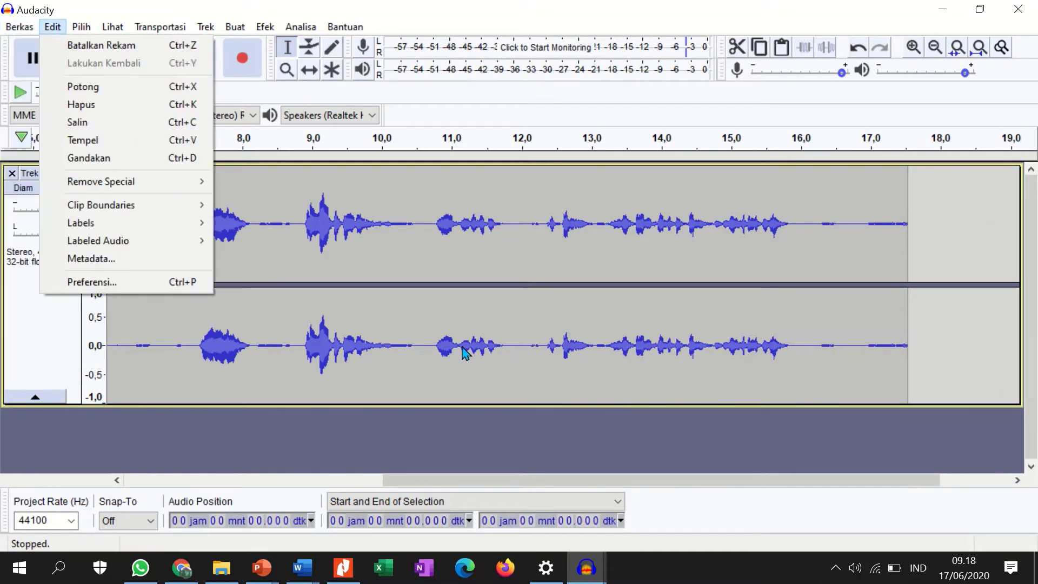
click(625, 100)
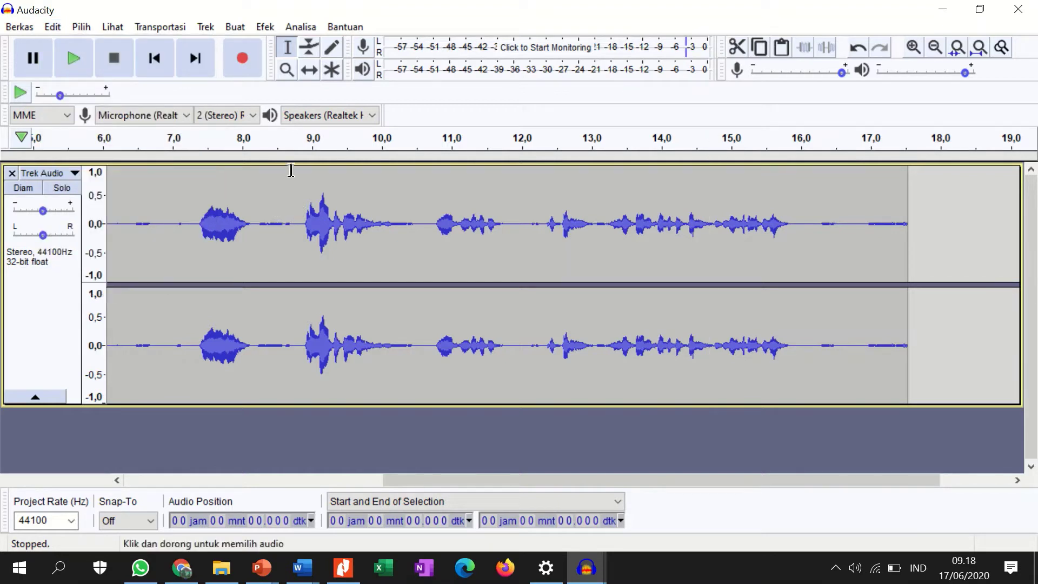
Select the section between 8.754 and 10.263 seconds of the new clip, play it, and copy it.
drag(295, 193, 398, 201)
click(81, 64)
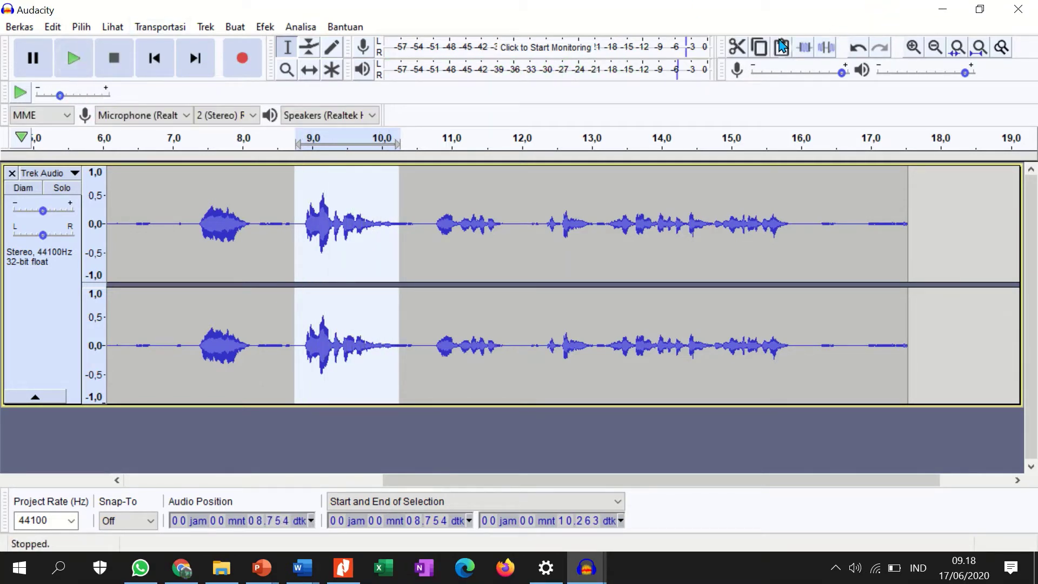
click(763, 52)
Switch to the first recording's project and paste the copied section at 8.034 seconds.
mouse_move(588, 579)
click(378, 506)
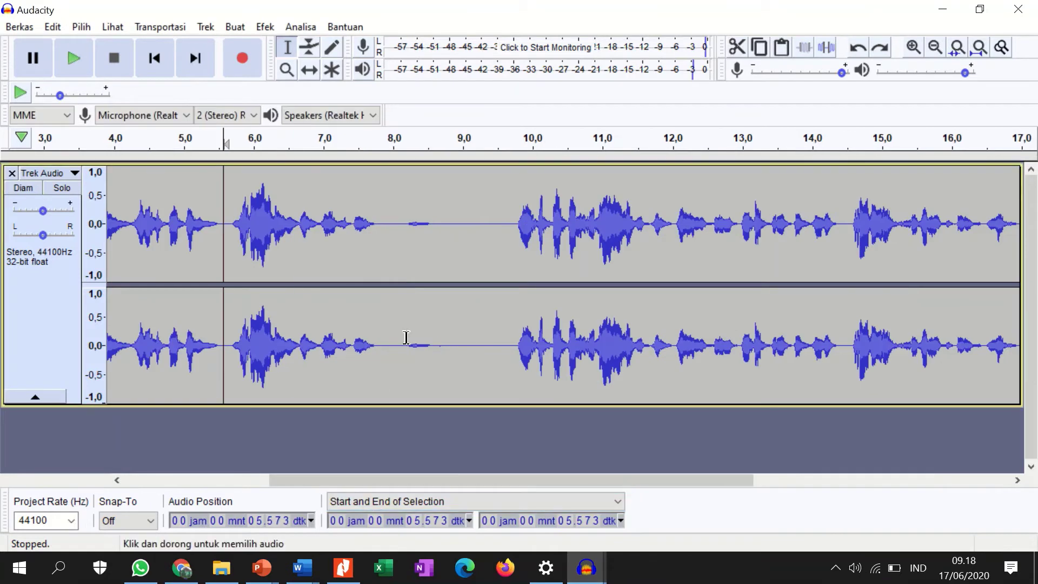
click(395, 223)
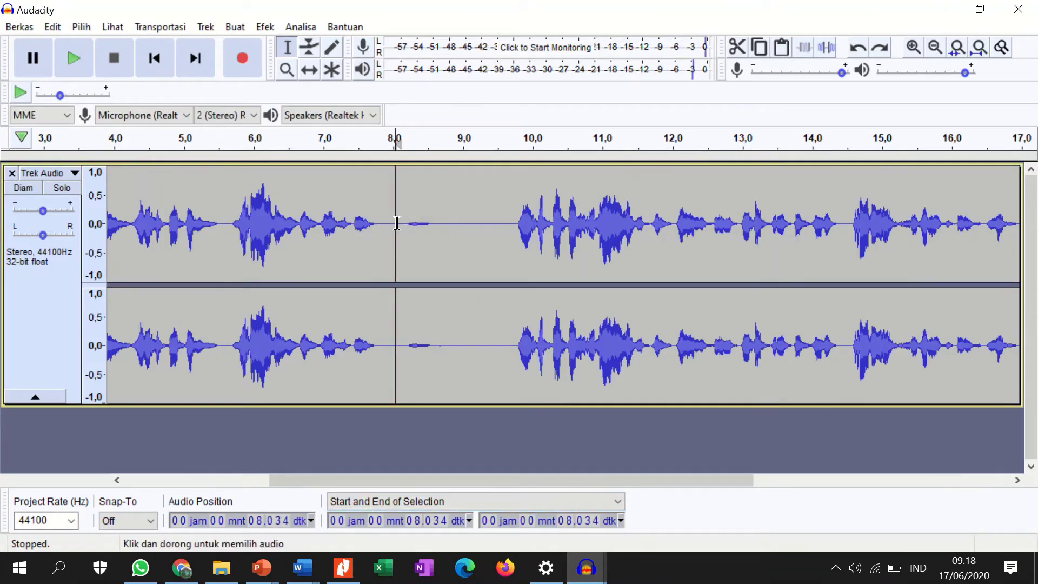
click(782, 47)
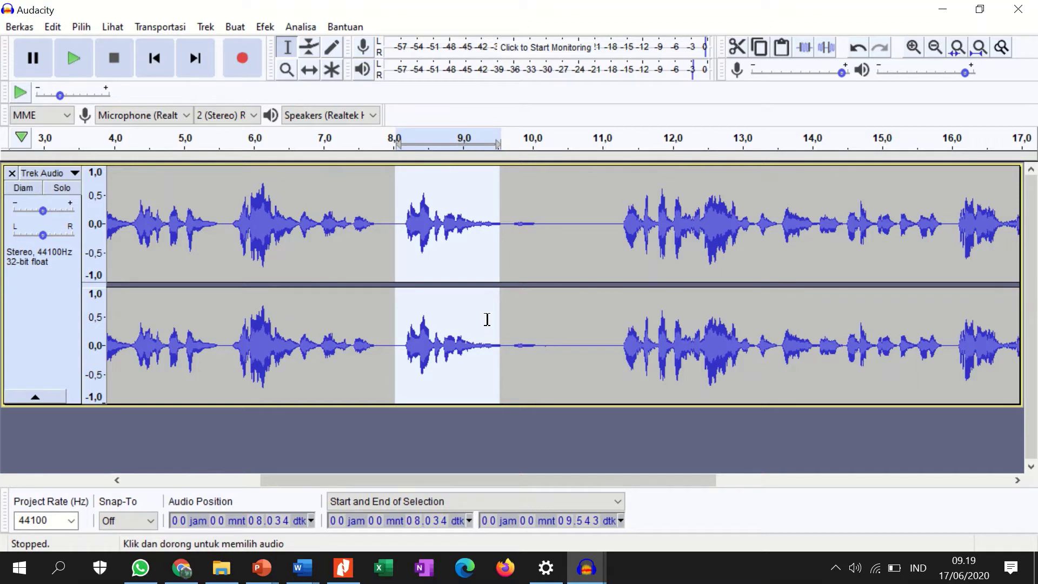
Cut the quiet gap between 9.741 and 11.227 seconds, and play the recording from about 6.5 seconds to check it.
drag(514, 216, 617, 204)
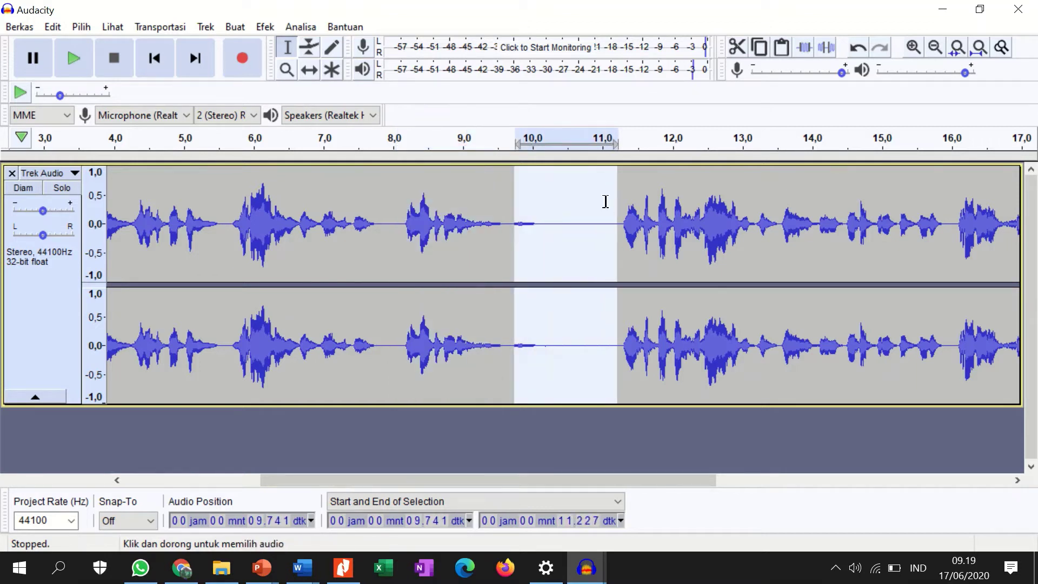
click(737, 47)
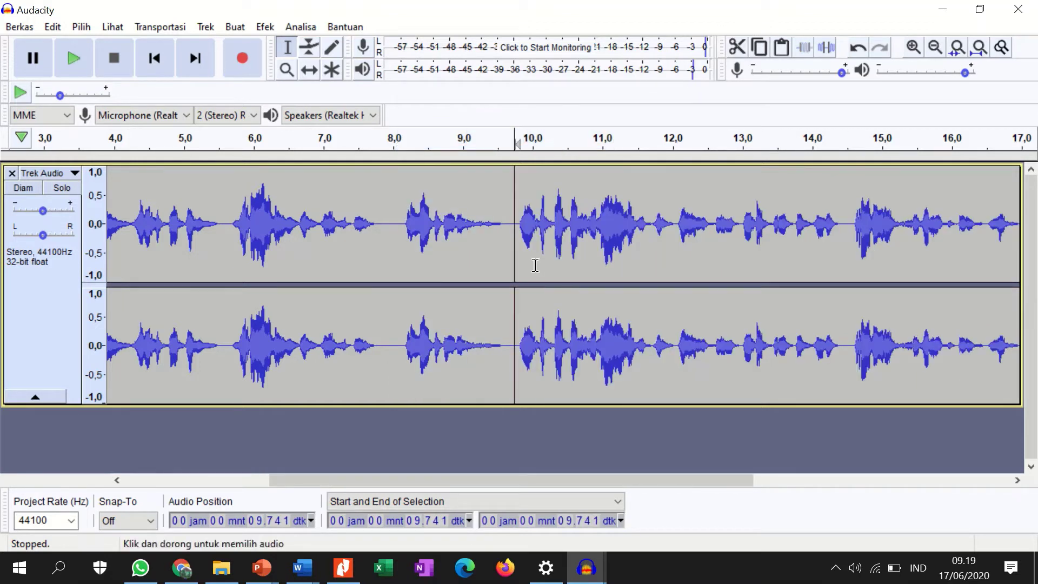
click(288, 207)
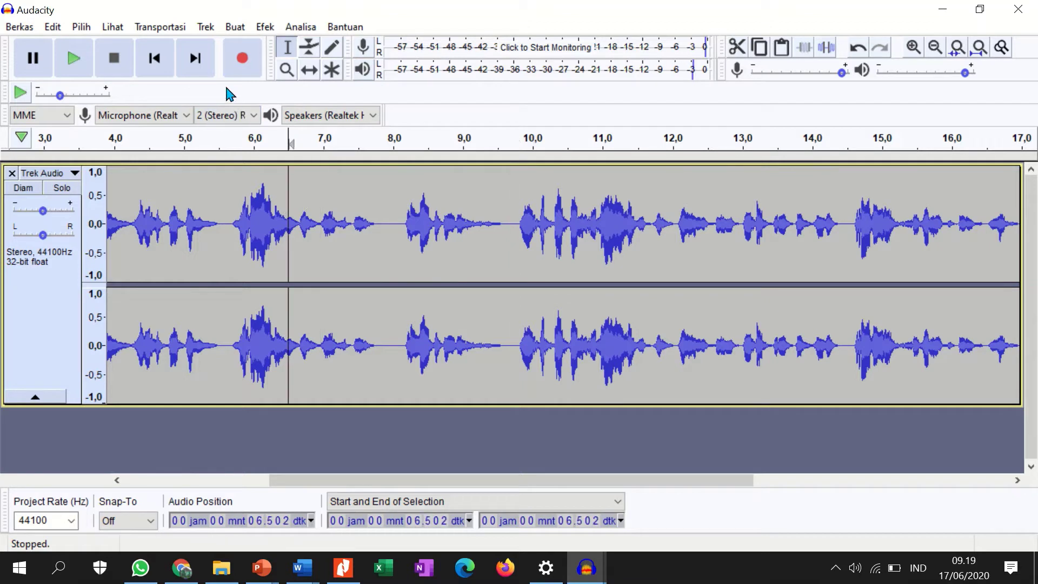
click(76, 63)
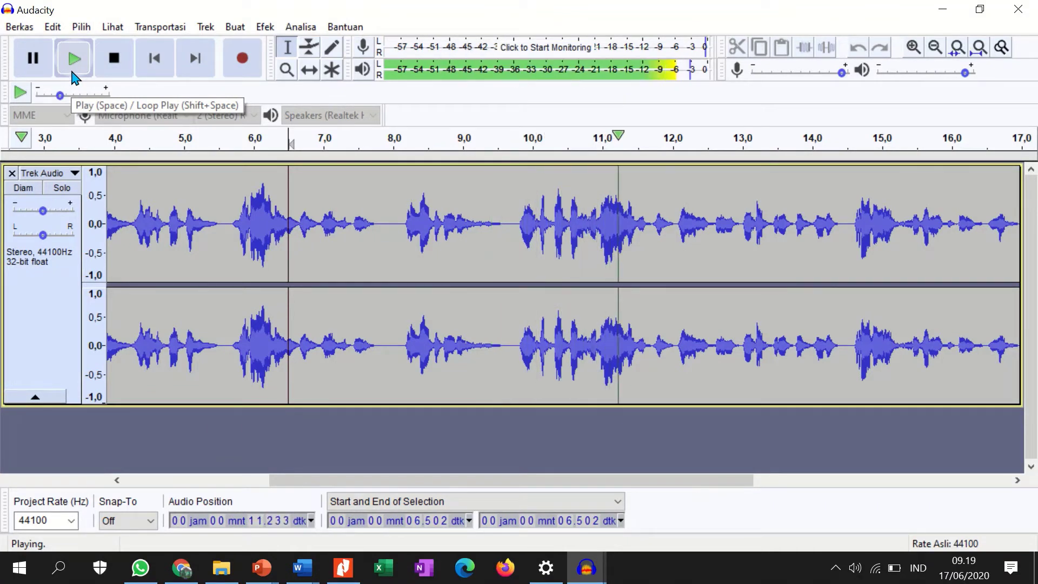
click(27, 69)
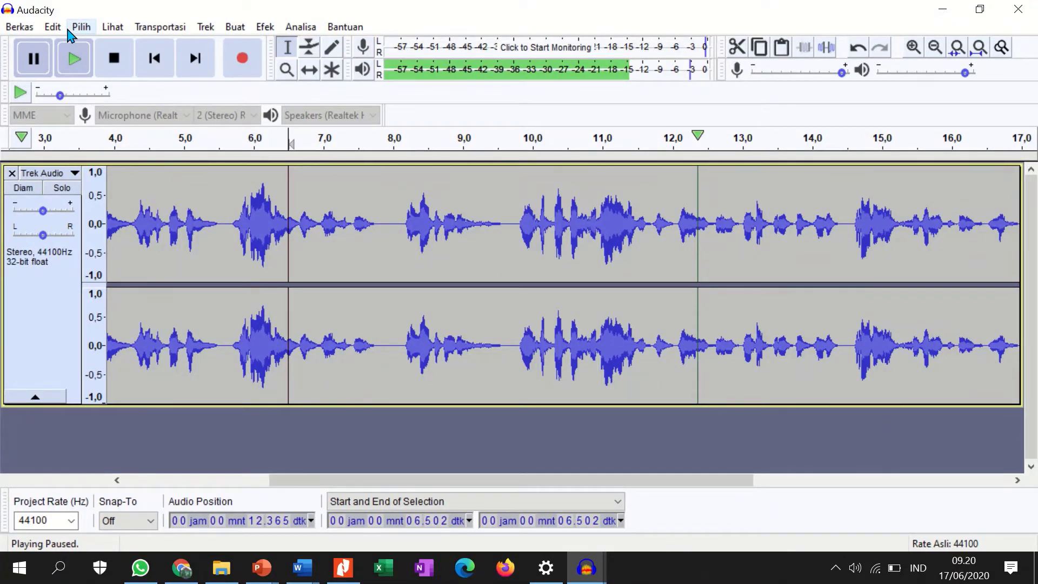
Play the edited recording from its beginning, and pause playback.
drag(286, 483, 100, 475)
click(108, 157)
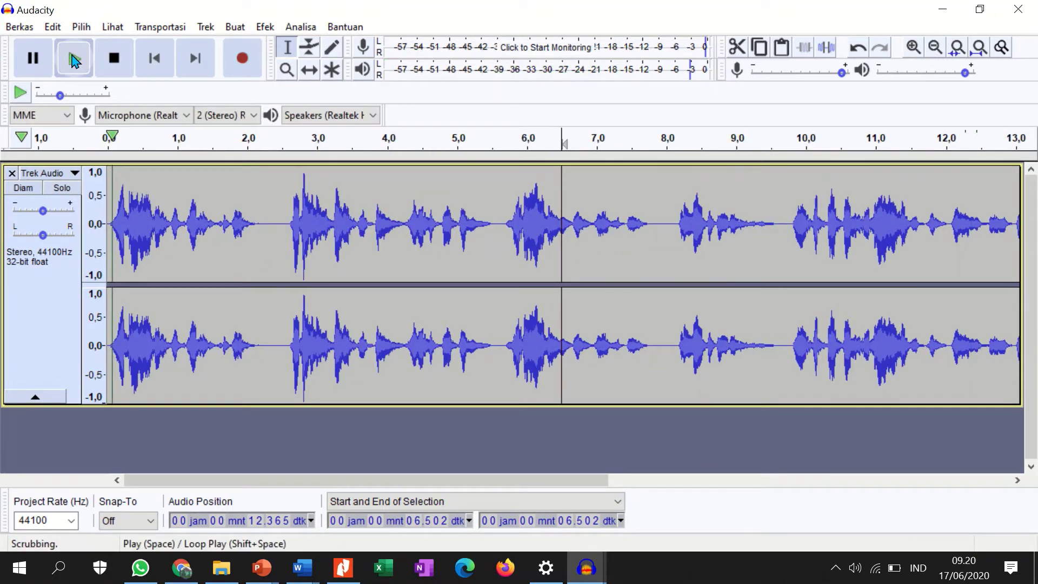
click(74, 60)
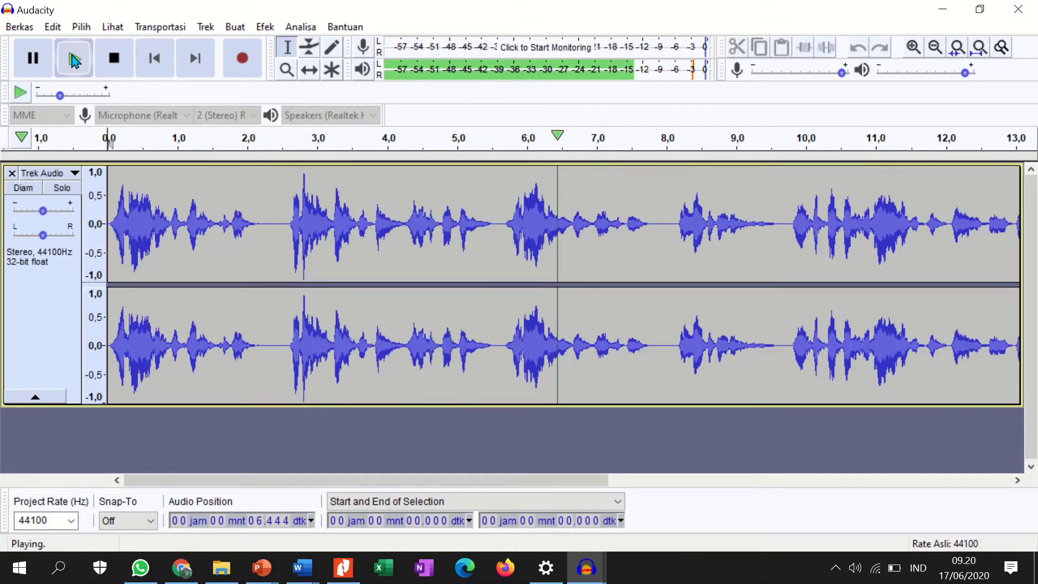
click(32, 59)
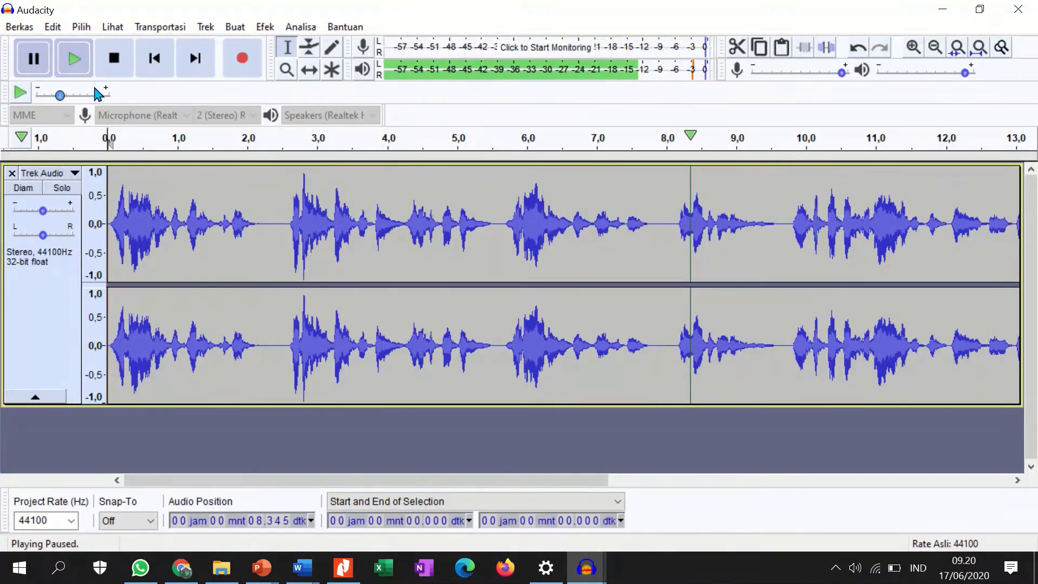
Stop playback and raise the track's amplitude with the Envelope tool, placing a control point at about 2 seconds.
mouse_move(98, 94)
click(309, 53)
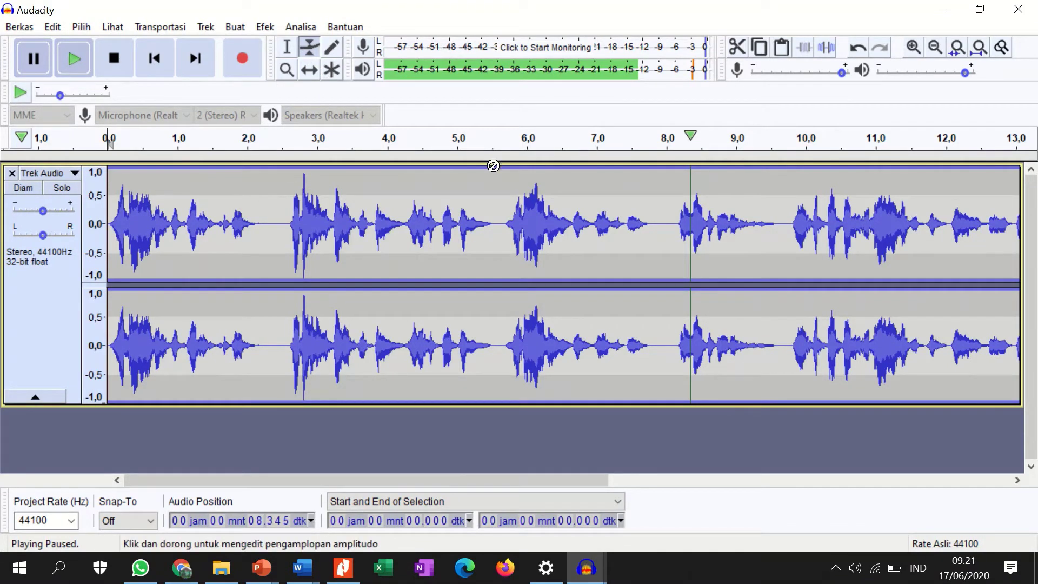
click(113, 58)
drag(236, 190, 250, 165)
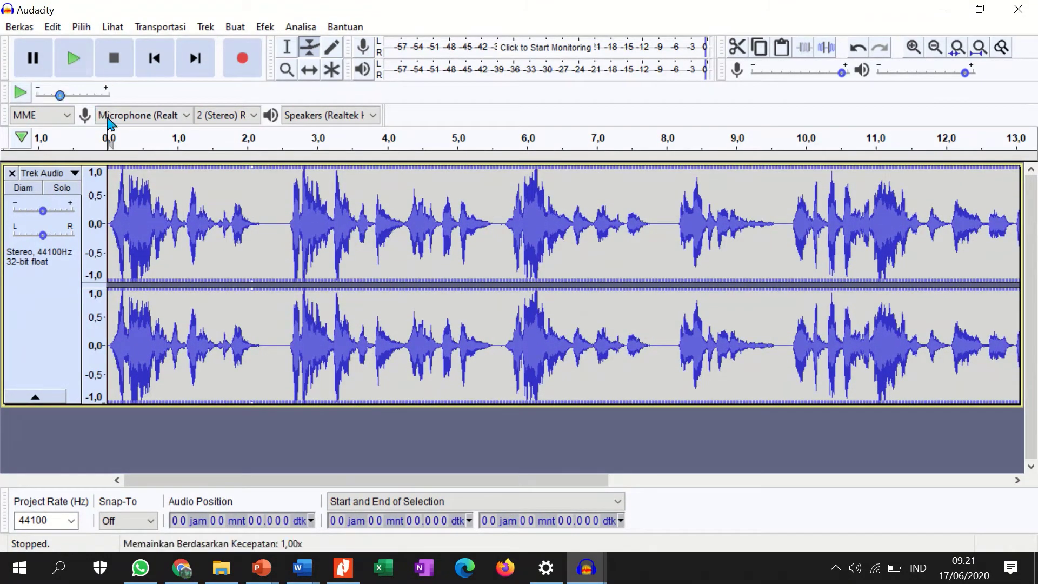
Play the amplified track from its beginning, pause it at about 15.8 seconds, and stop playback.
click(110, 140)
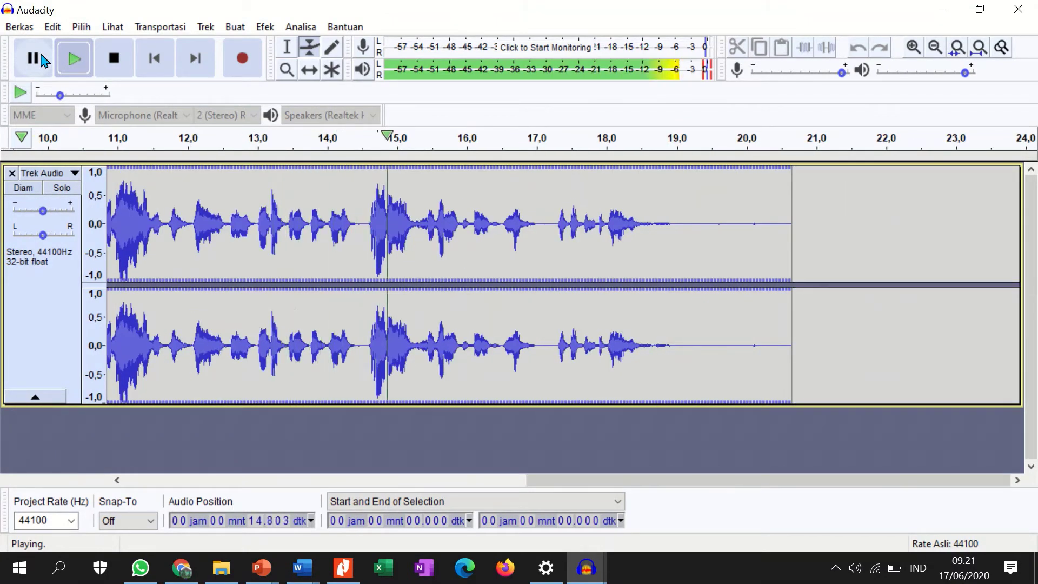
click(44, 61)
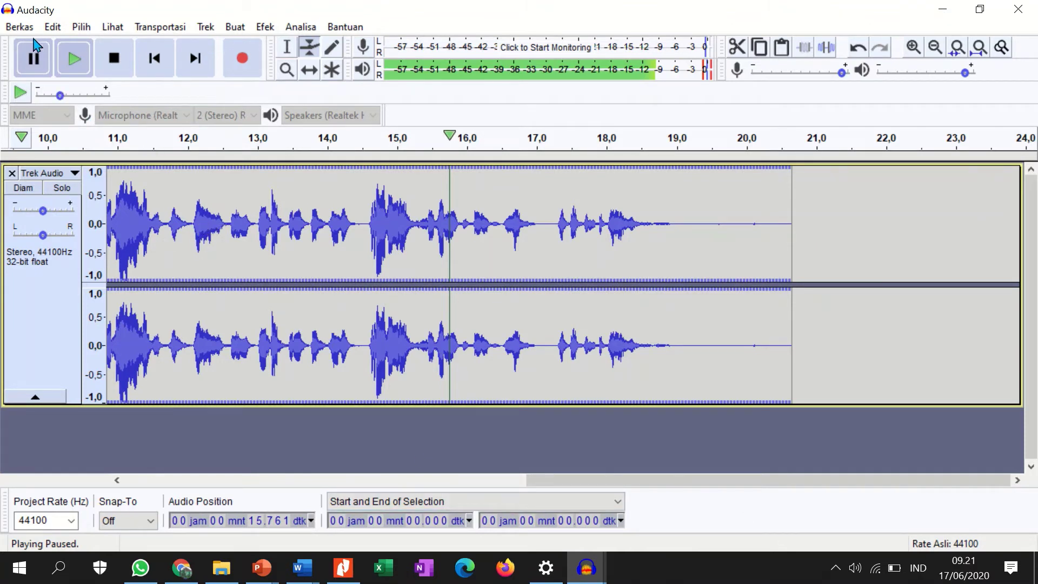
click(126, 65)
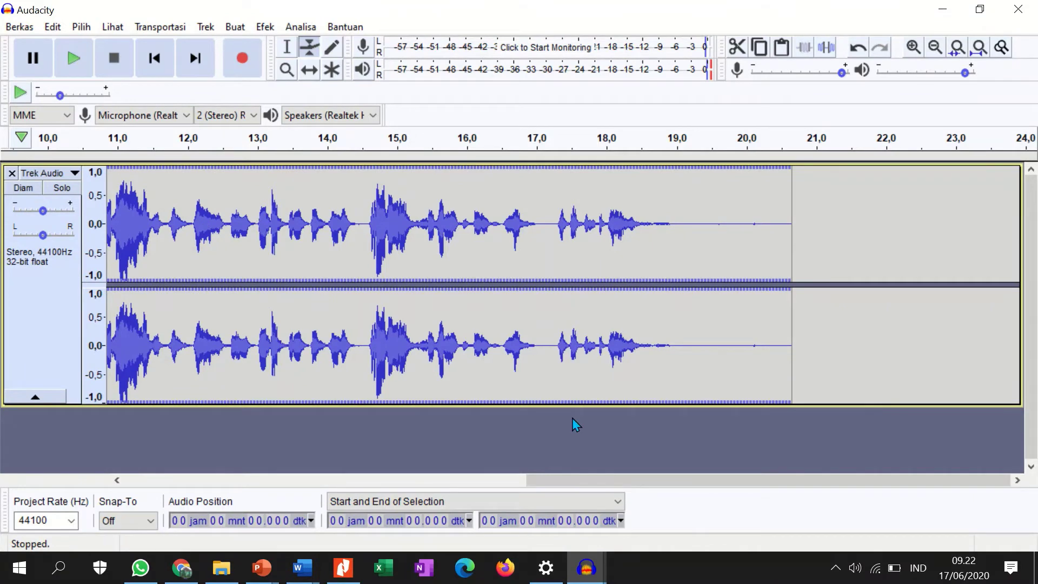
Lower the amplitude between about 10 and 11.5 seconds with envelope control points, and play from about 9.8 seconds to check it.
drag(543, 479, 378, 478)
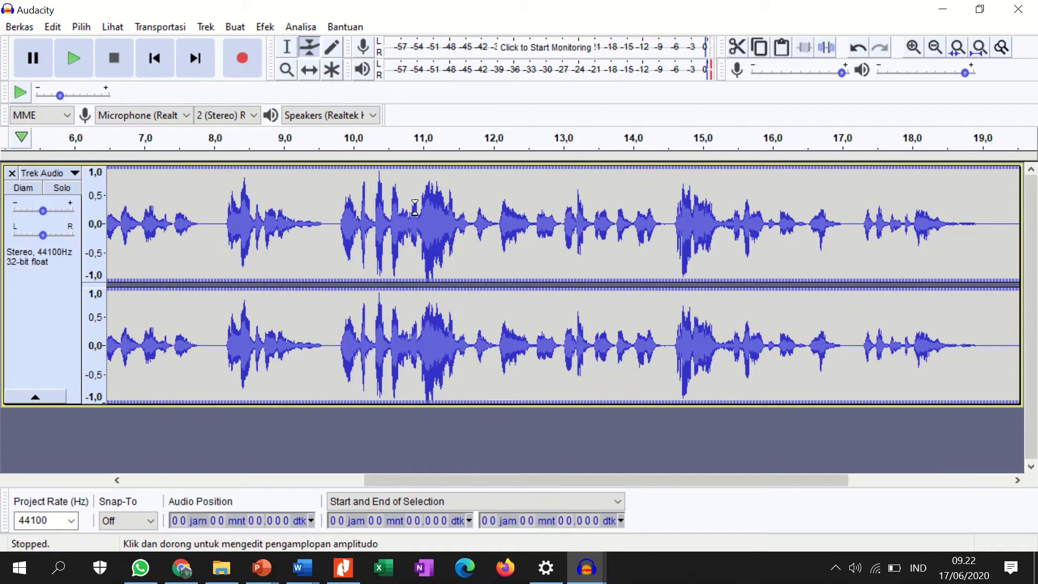
click(335, 168)
drag(451, 168, 369, 201)
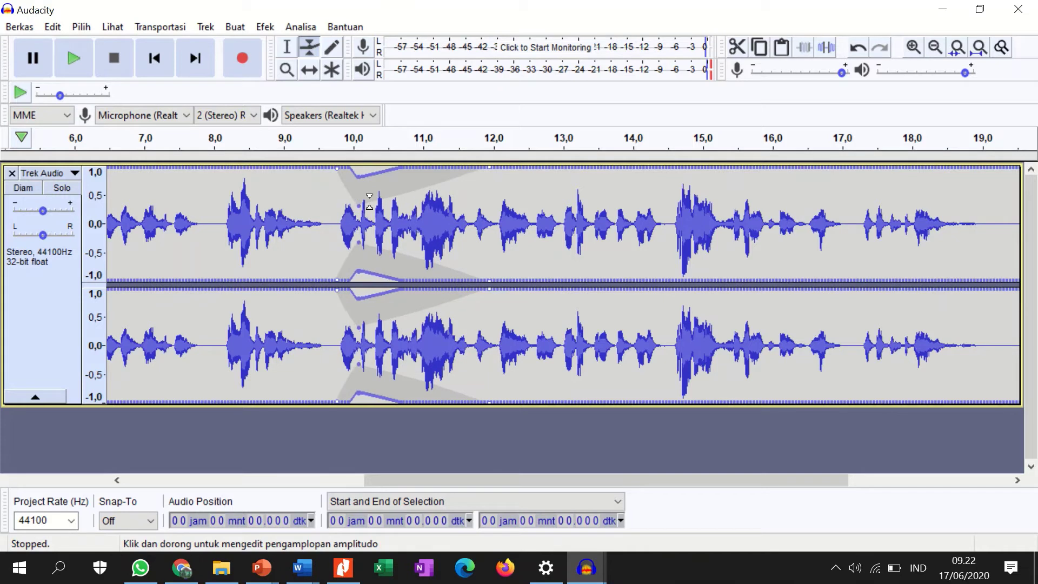
drag(453, 186, 460, 204)
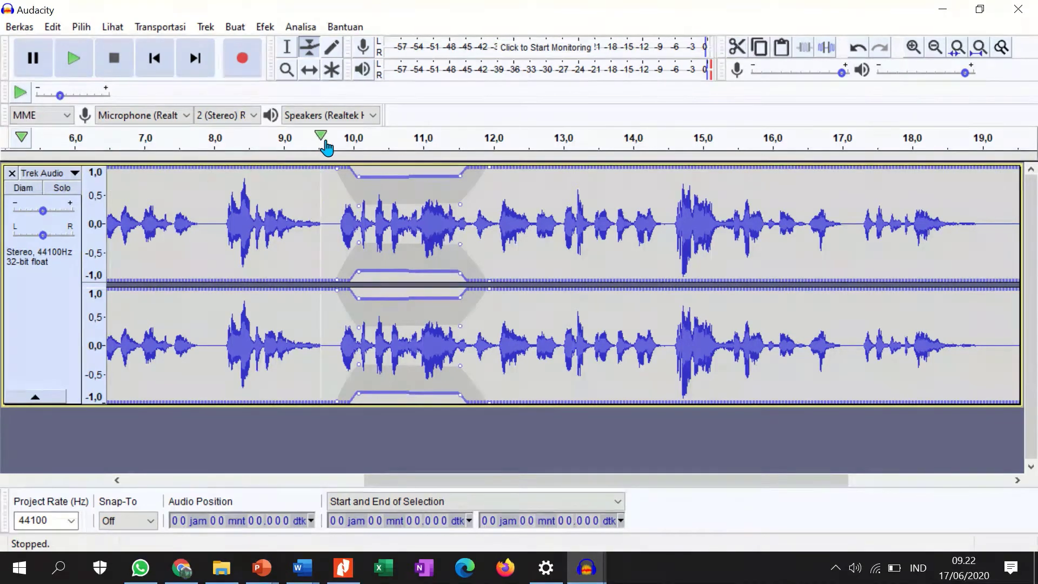
click(343, 142)
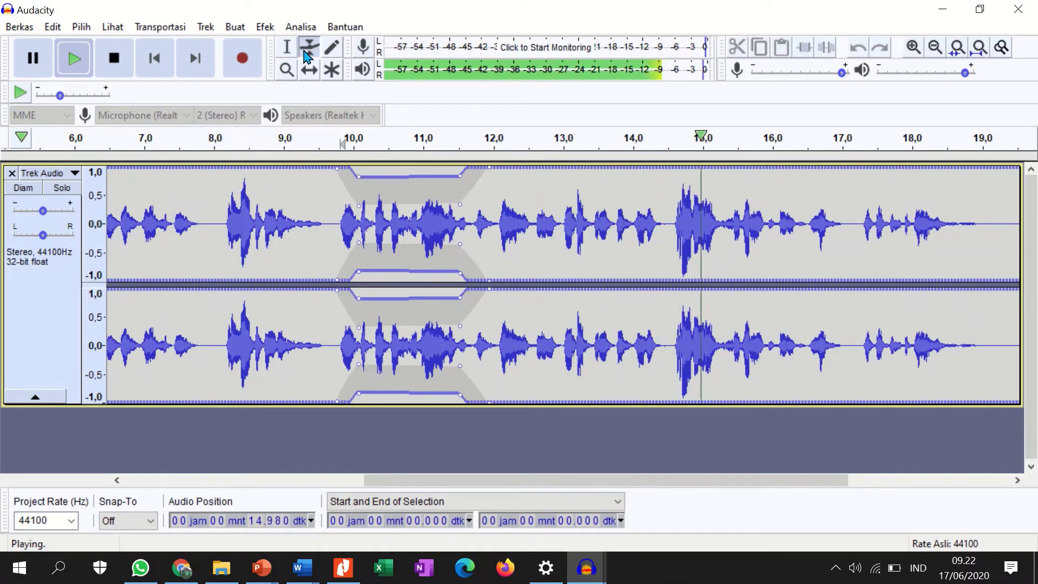
click(115, 64)
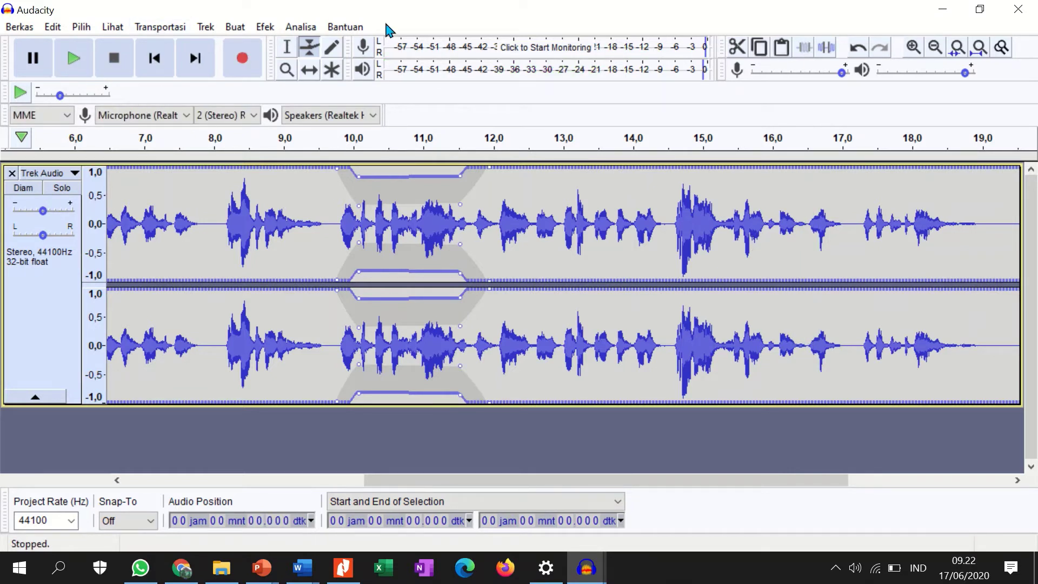
Undo the last two envelope changes and play from about 8.8 seconds to hear the section without them.
click(858, 49)
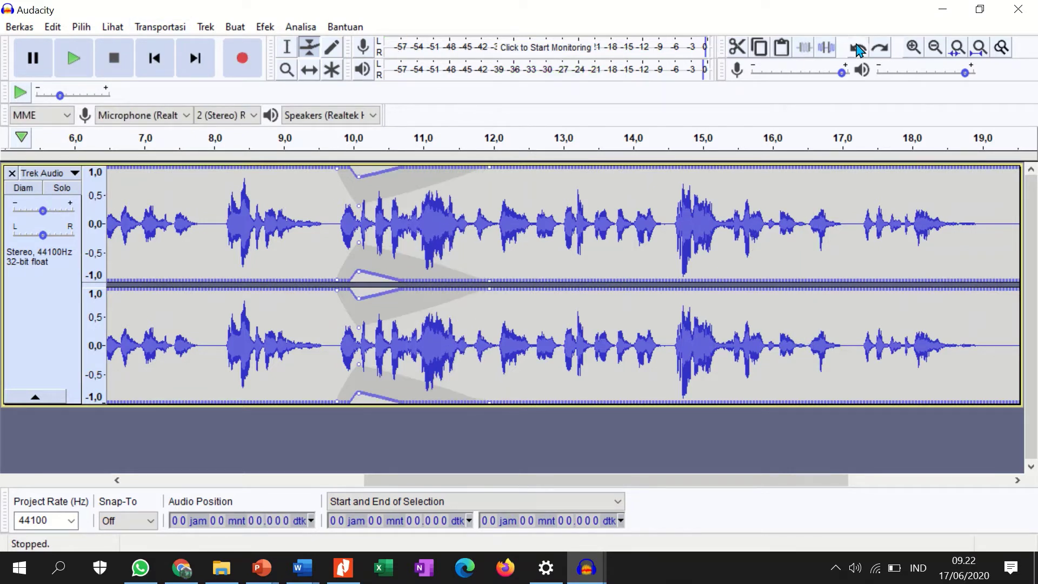
click(858, 50)
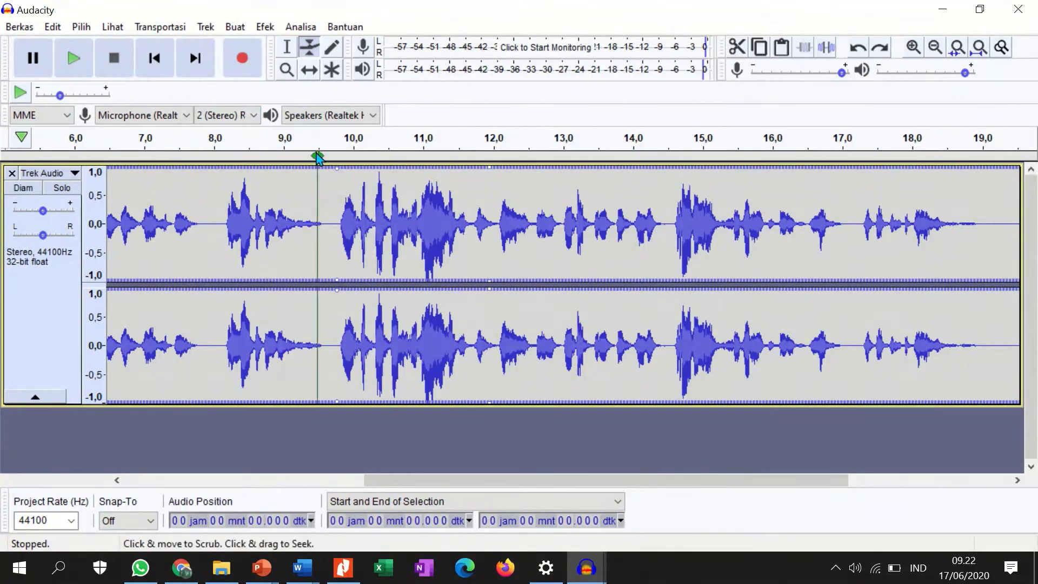
click(272, 148)
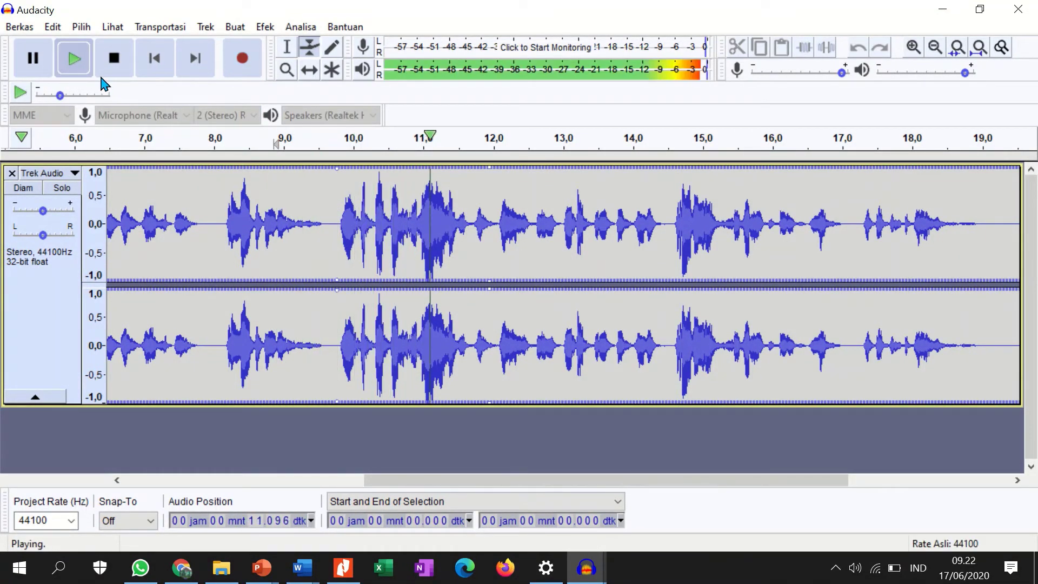
click(33, 70)
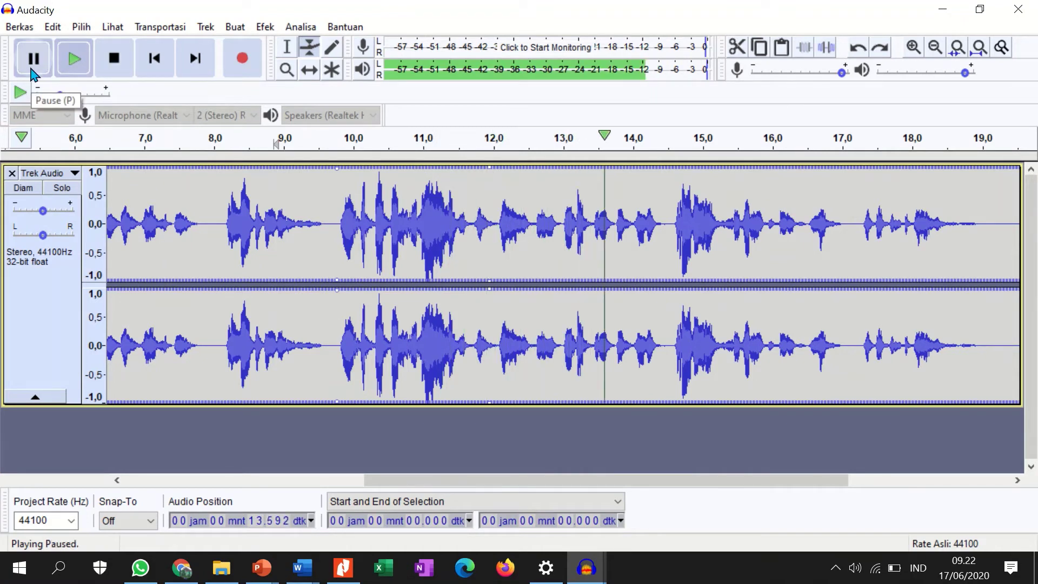
Redo the two envelope changes, play from about 9.3 seconds to compare the sound, and stop playback.
click(886, 50)
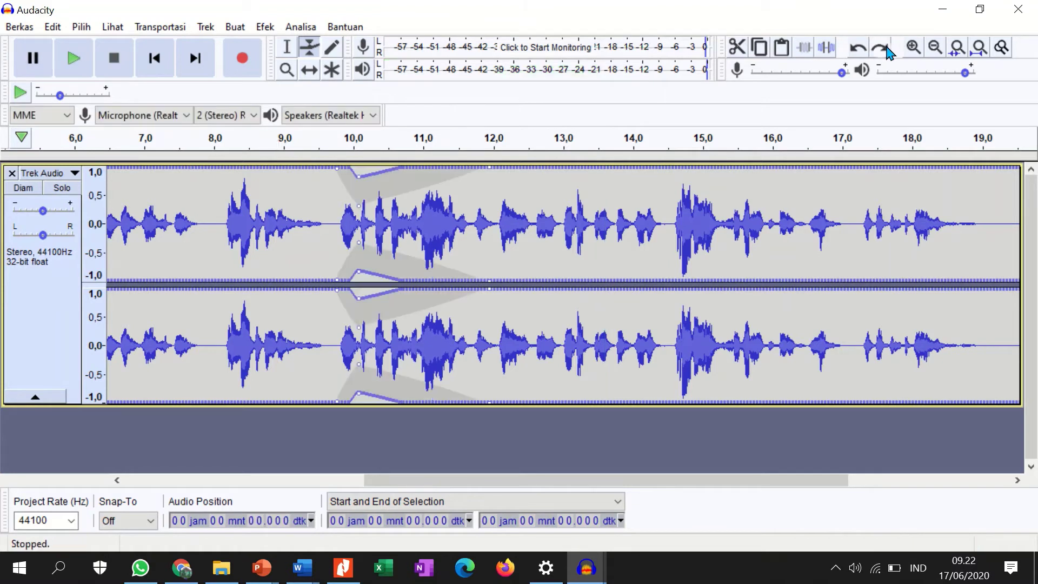
click(885, 49)
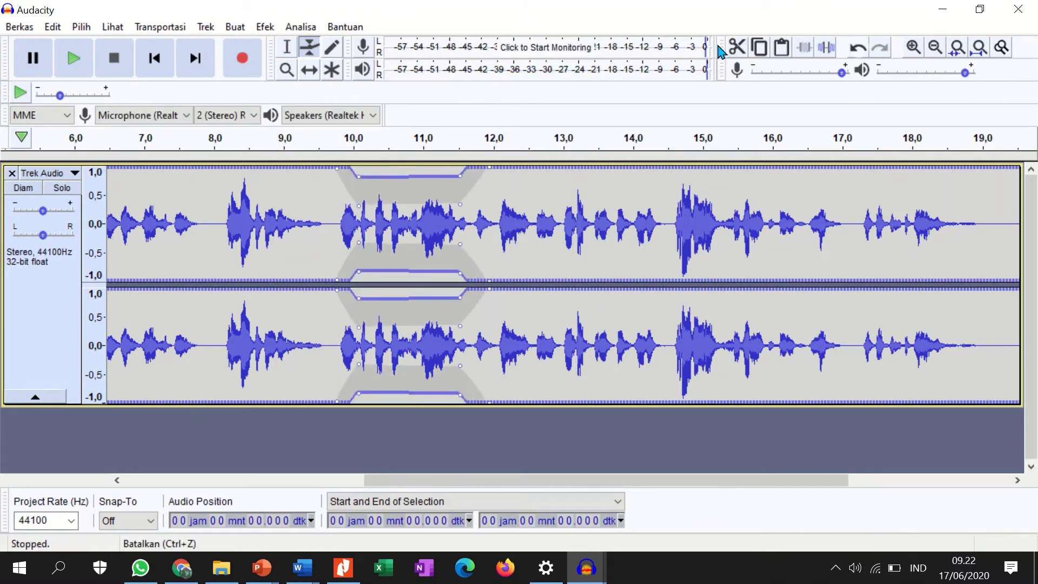
click(304, 152)
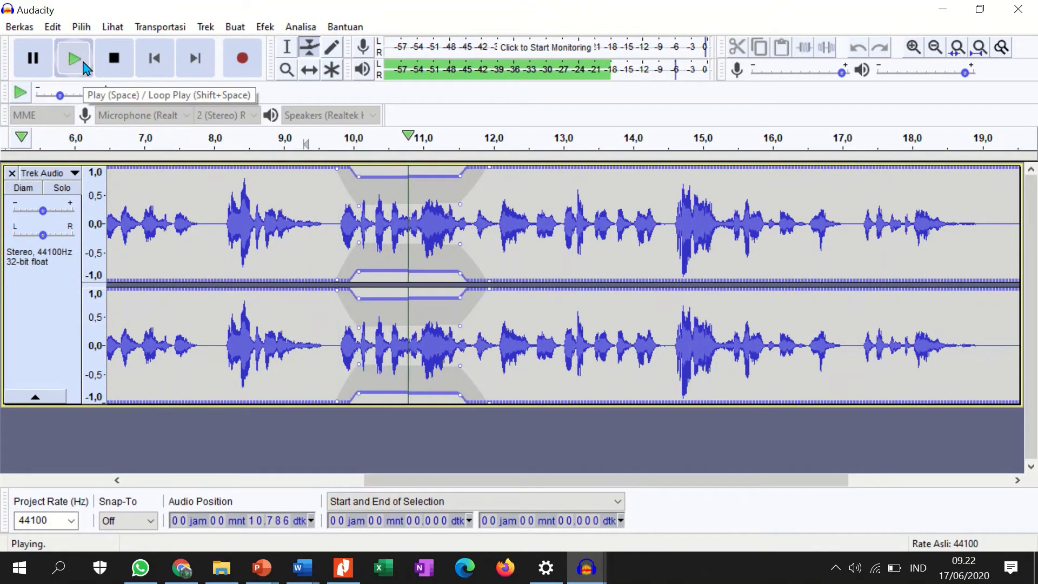
click(116, 59)
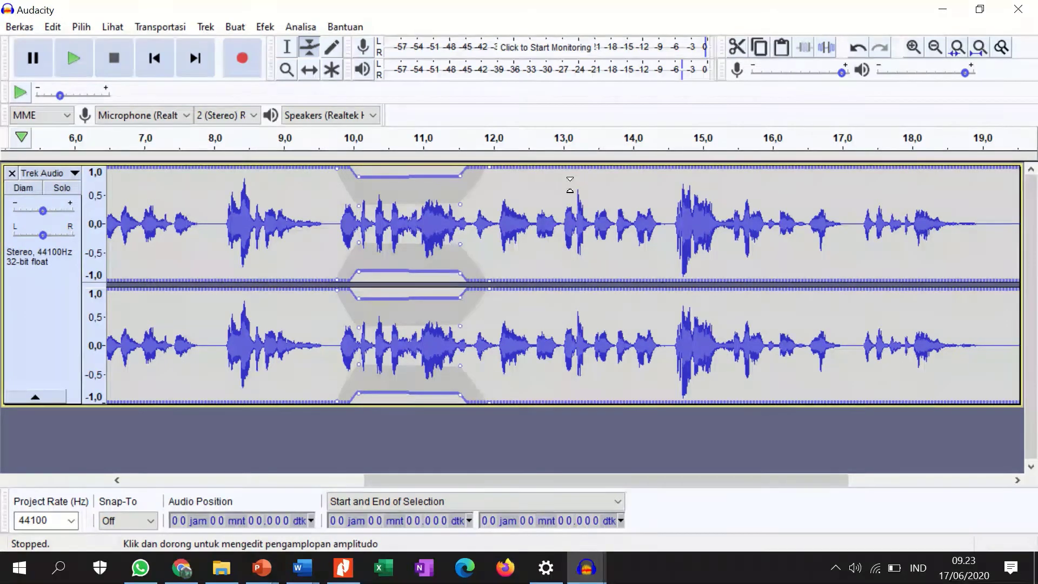
Start importing an audio file and browse to the Program folder on the Data (D:) drive.
click(19, 27)
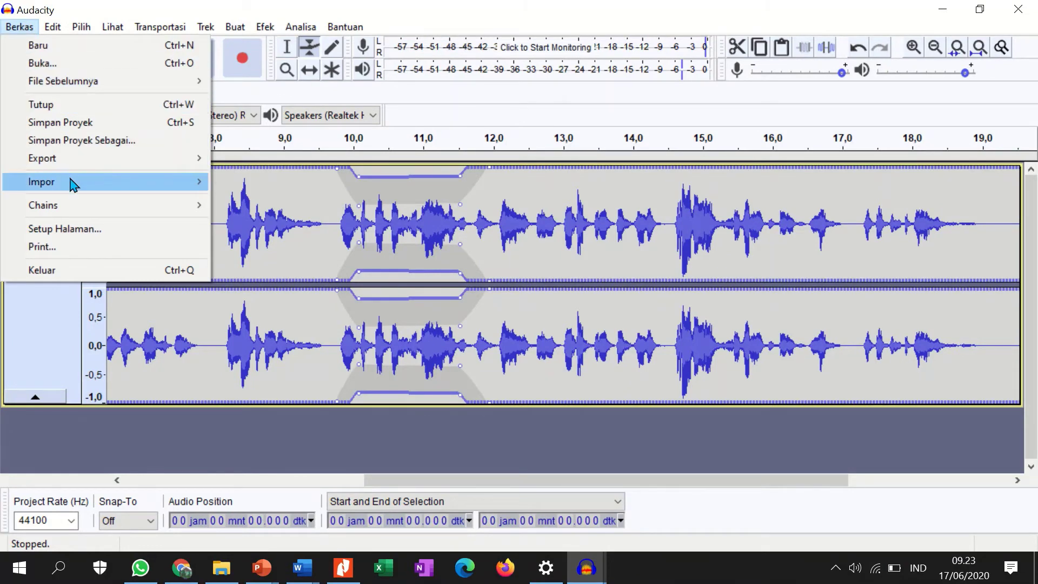
mouse_move(72, 184)
click(236, 182)
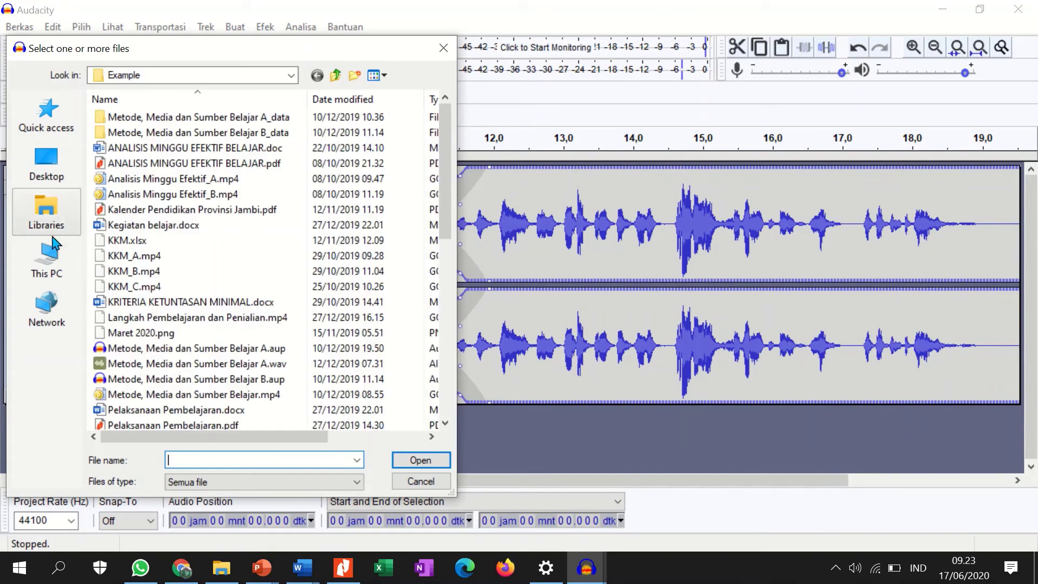
click(48, 266)
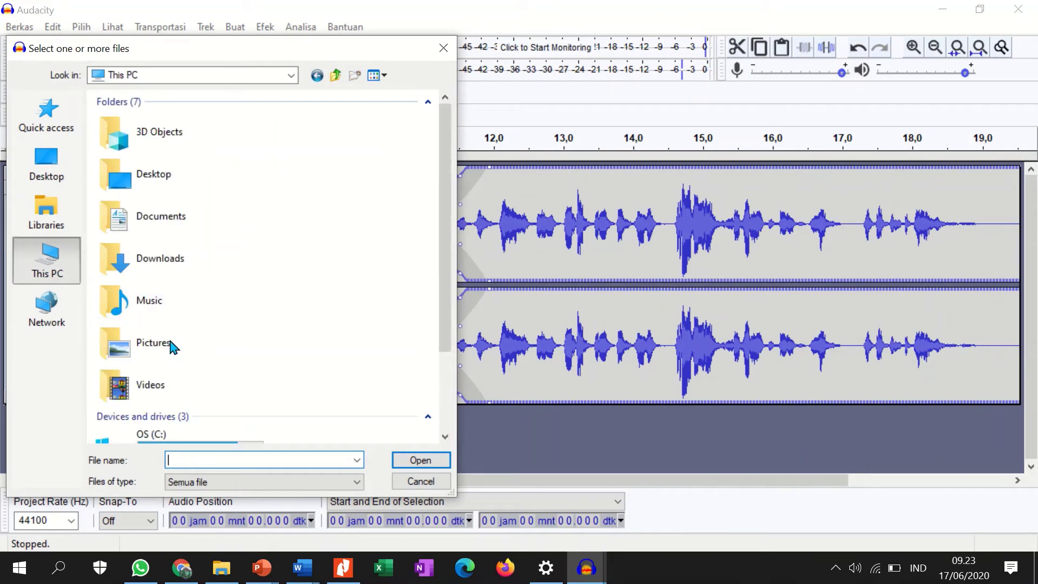
scroll(173, 346, down, 2)
double_click(160, 363)
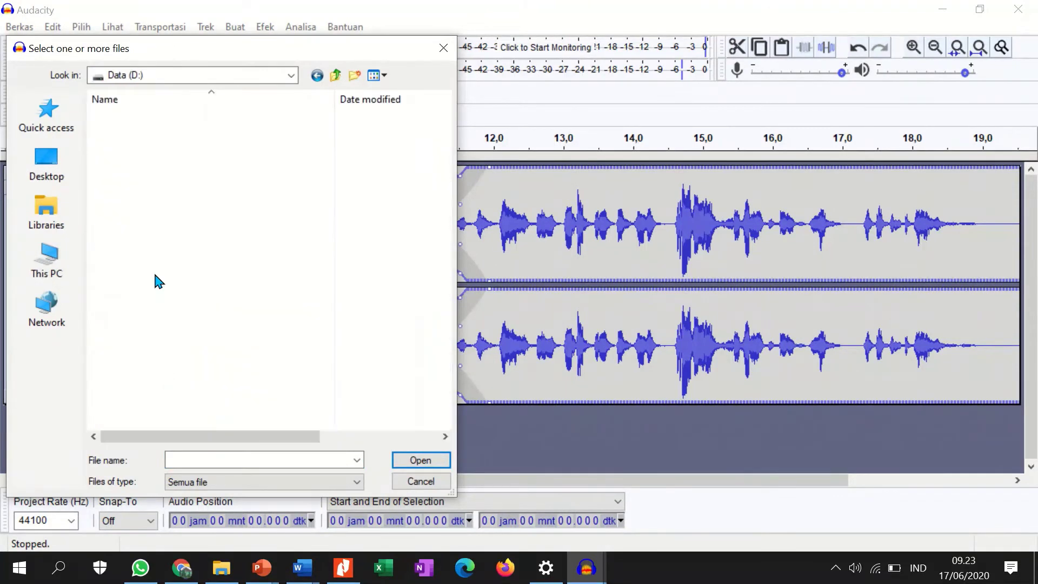
scroll(215, 190, down, 7)
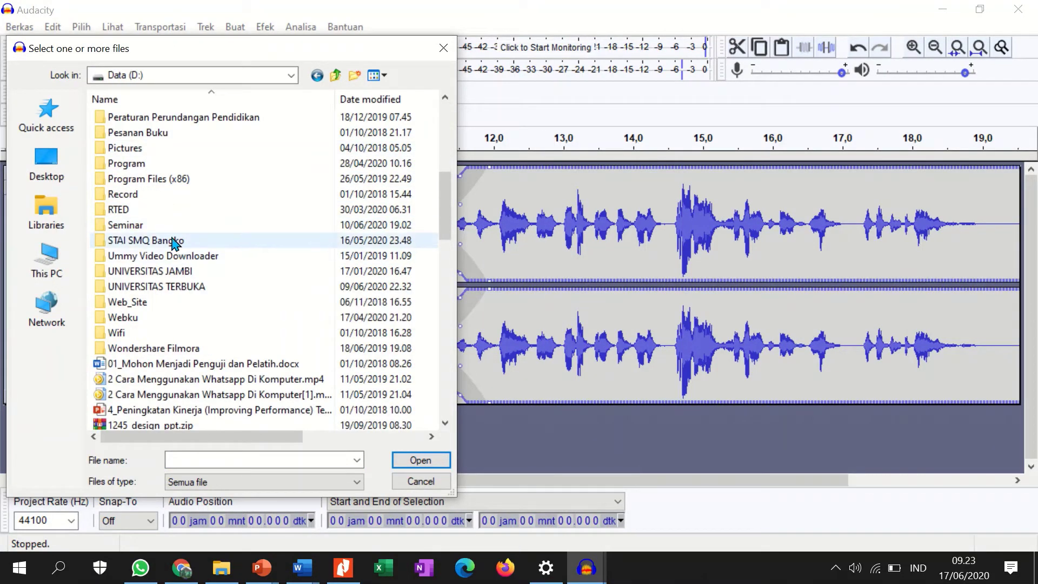
double_click(165, 162)
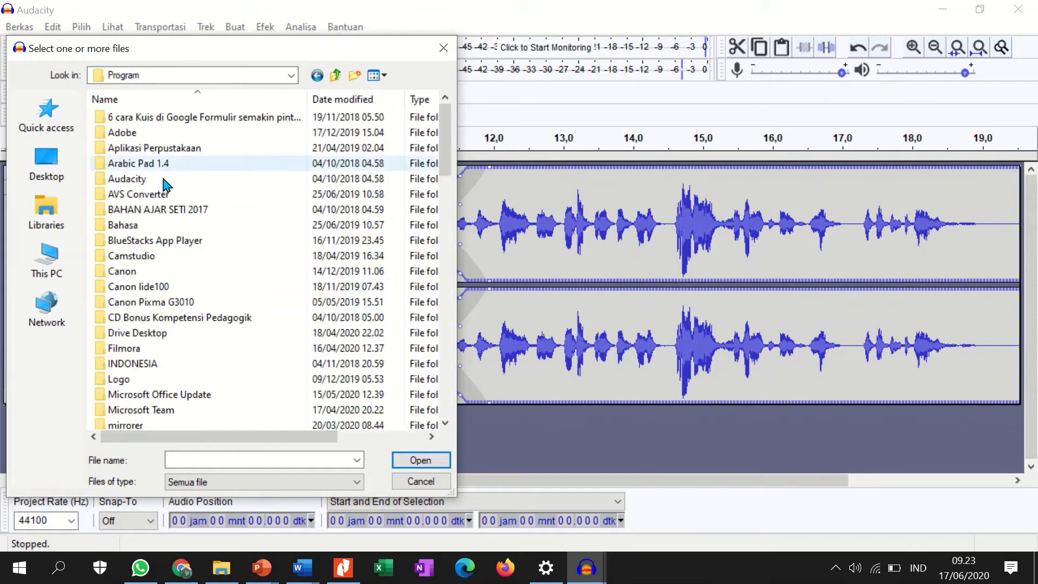
Browse through the Youtube folder to the Kaher Zain folder and import the second y2meta audio file.
scroll(154, 260, down, 10)
scroll(144, 316, down, 4)
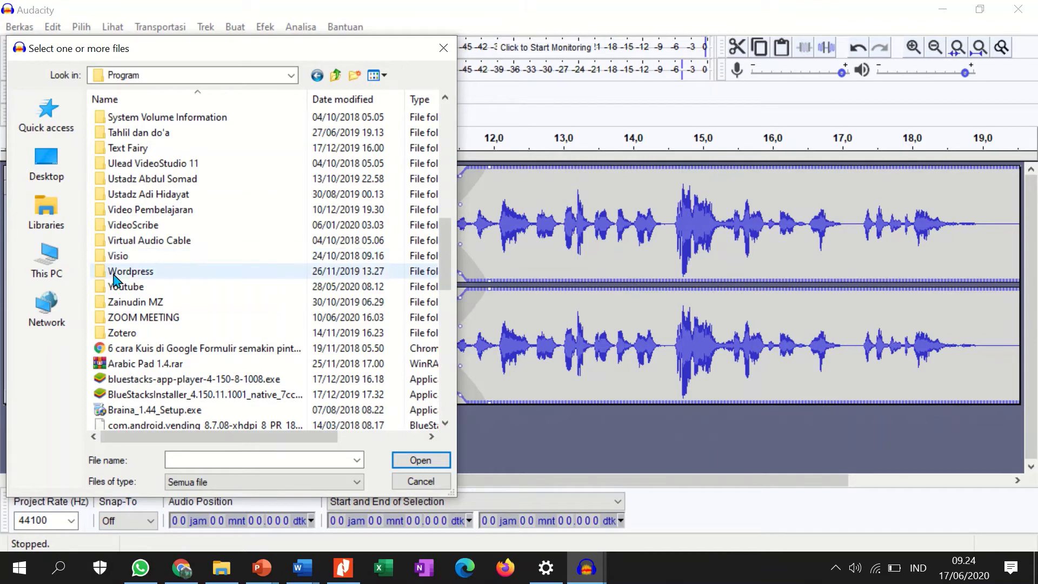
scroll(149, 263, up, 3)
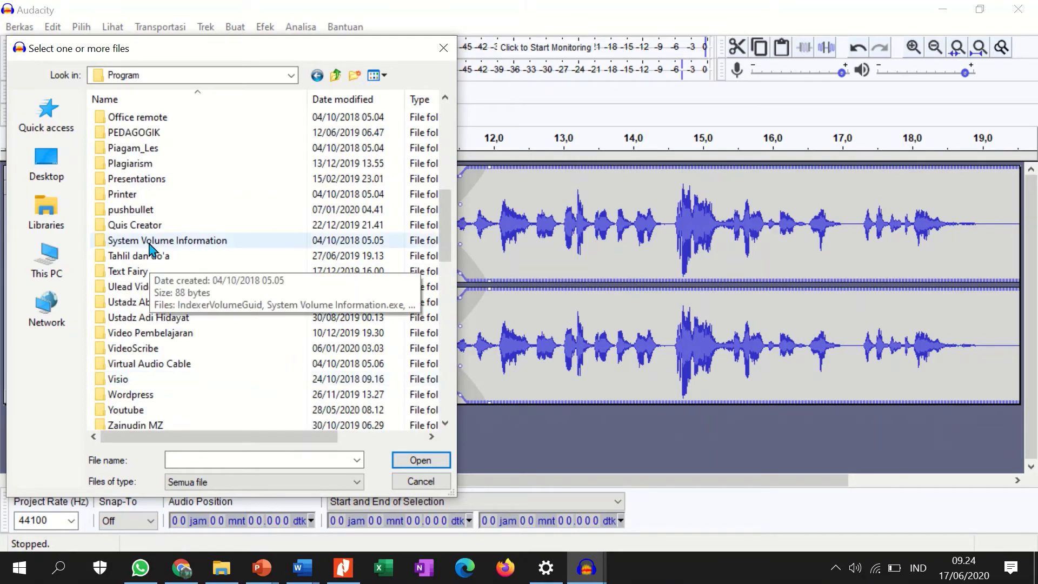
double_click(146, 410)
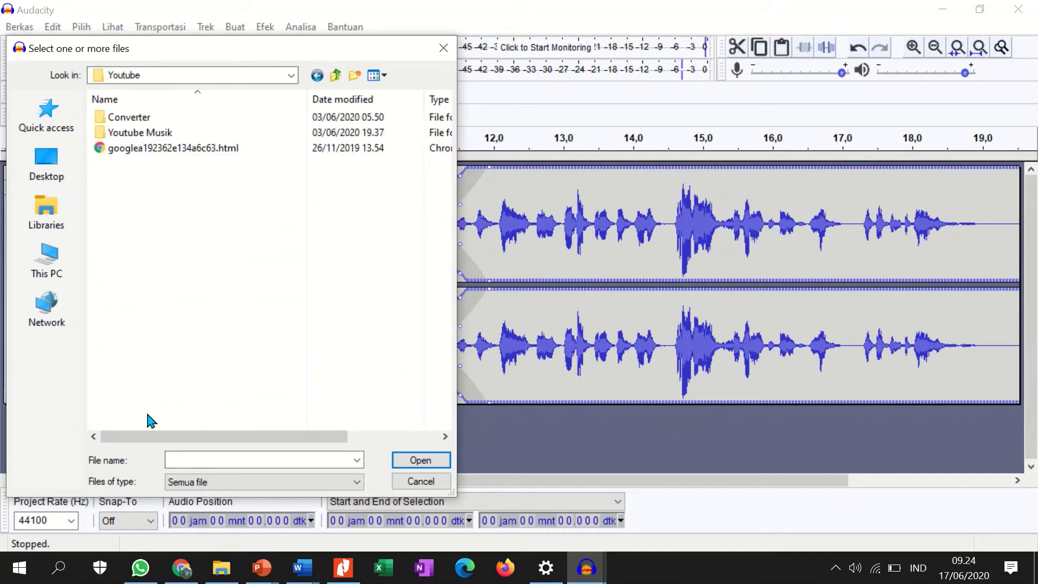
double_click(152, 119)
double_click(144, 132)
double_click(144, 118)
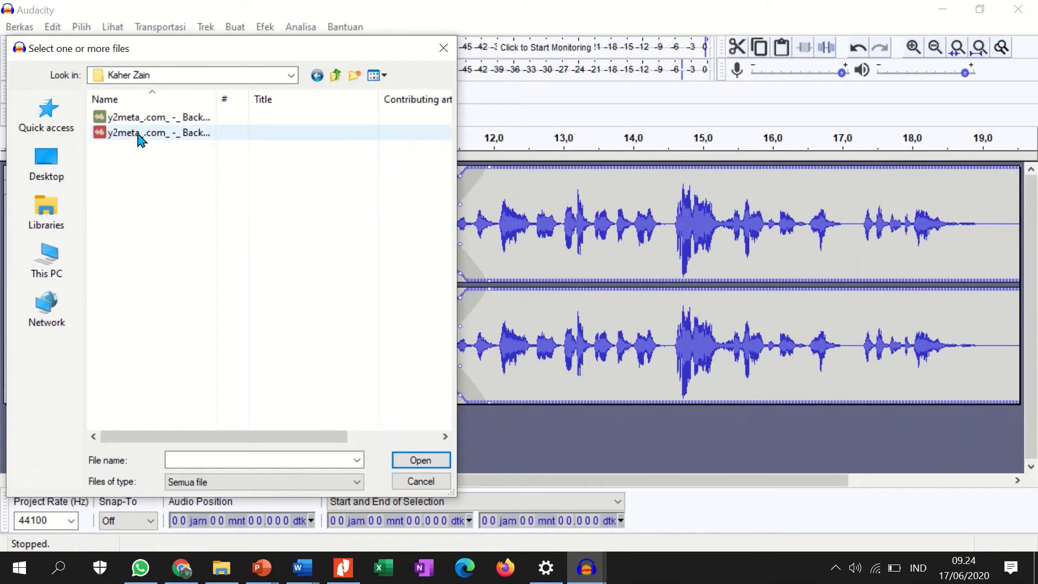
double_click(138, 136)
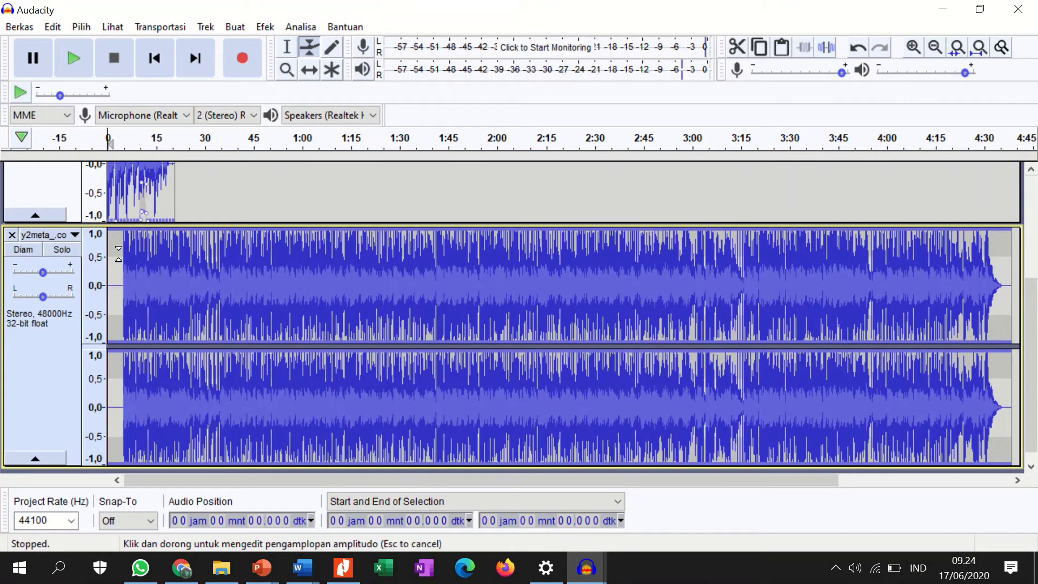
Play the imported music from about 23 seconds, set the system speaker volume to 82, and stop playback.
click(181, 139)
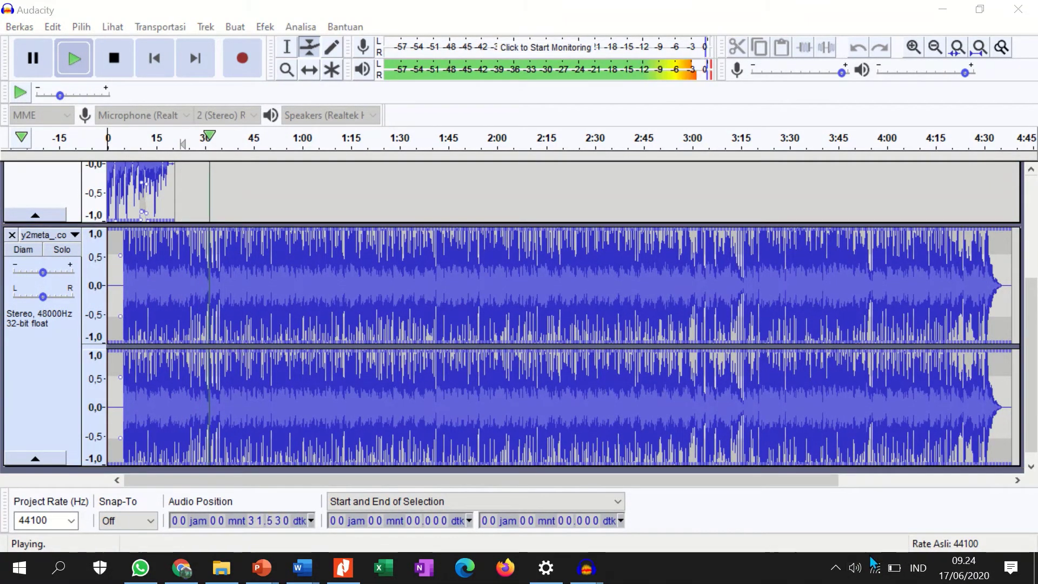
click(854, 568)
drag(966, 534, 951, 534)
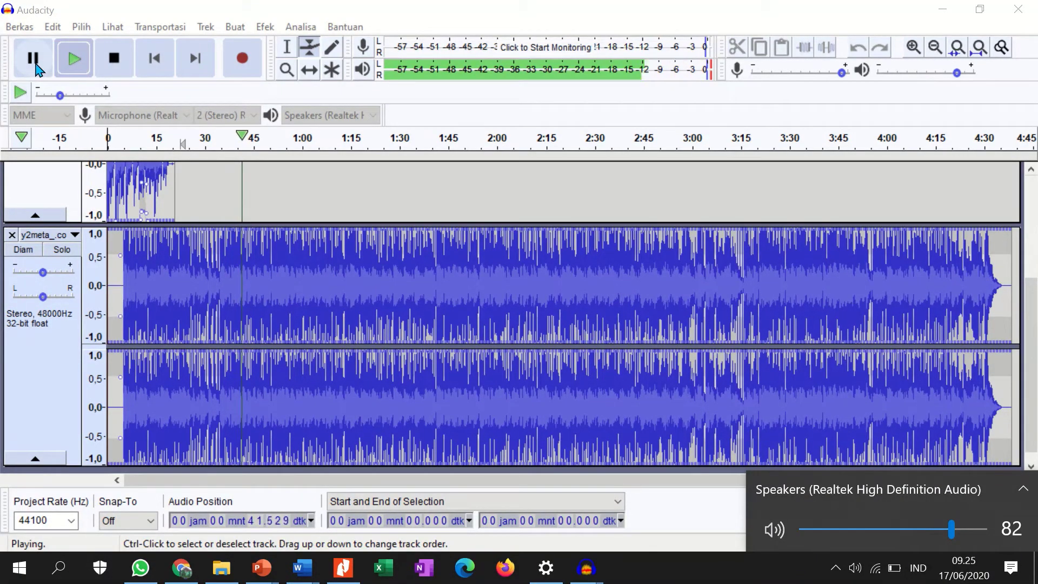
click(114, 59)
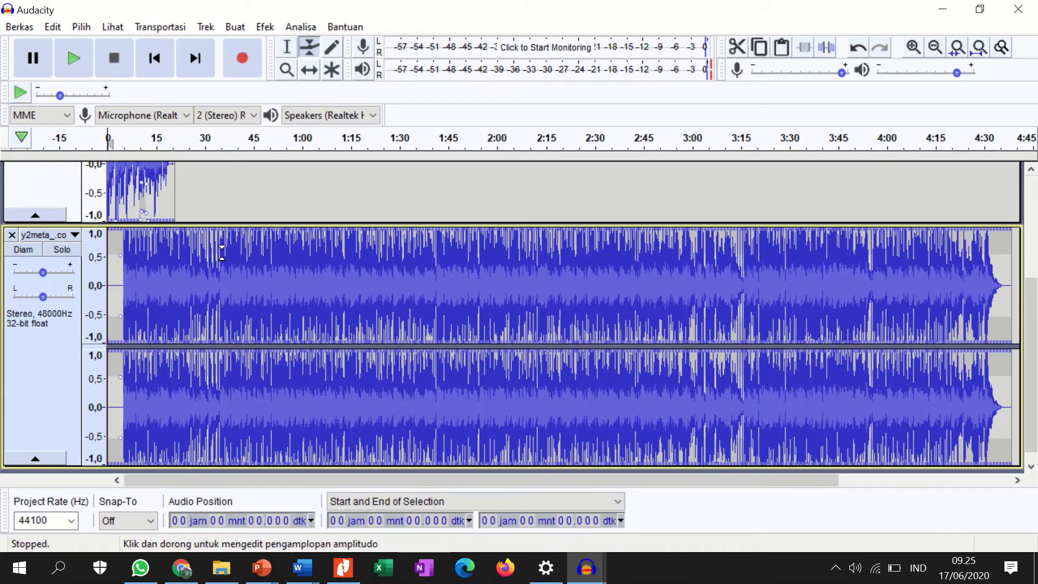
Delete the silent opening of the music track, from 0 to 4.496 seconds, using the Selection tool.
click(287, 48)
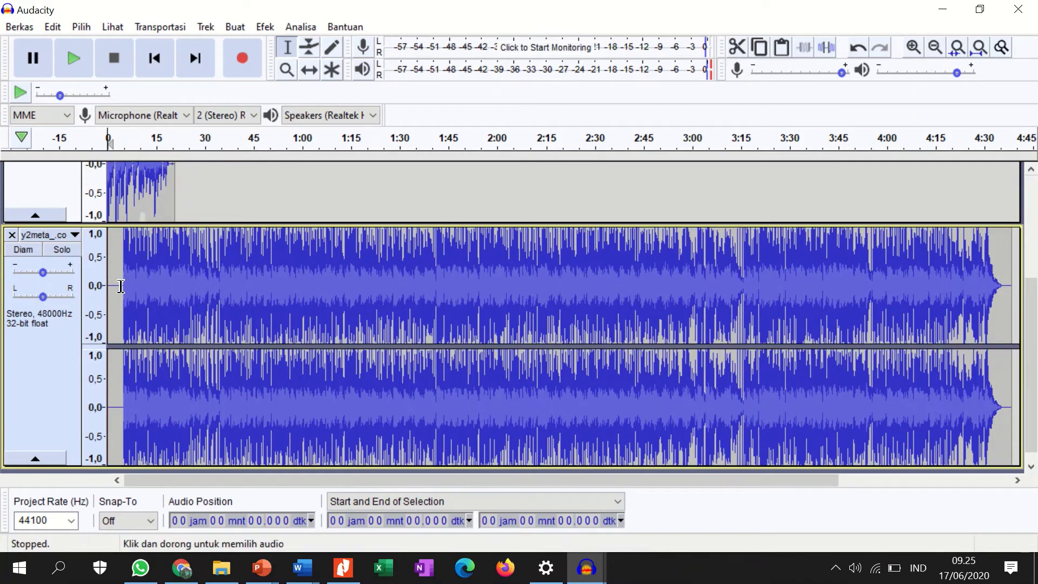
drag(122, 286, 93, 291)
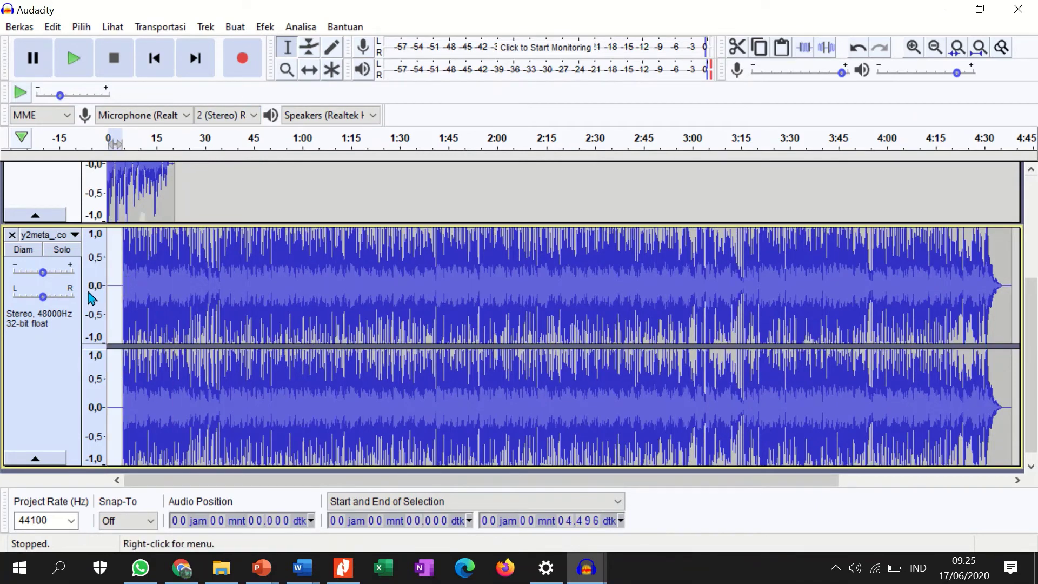
key(Delete)
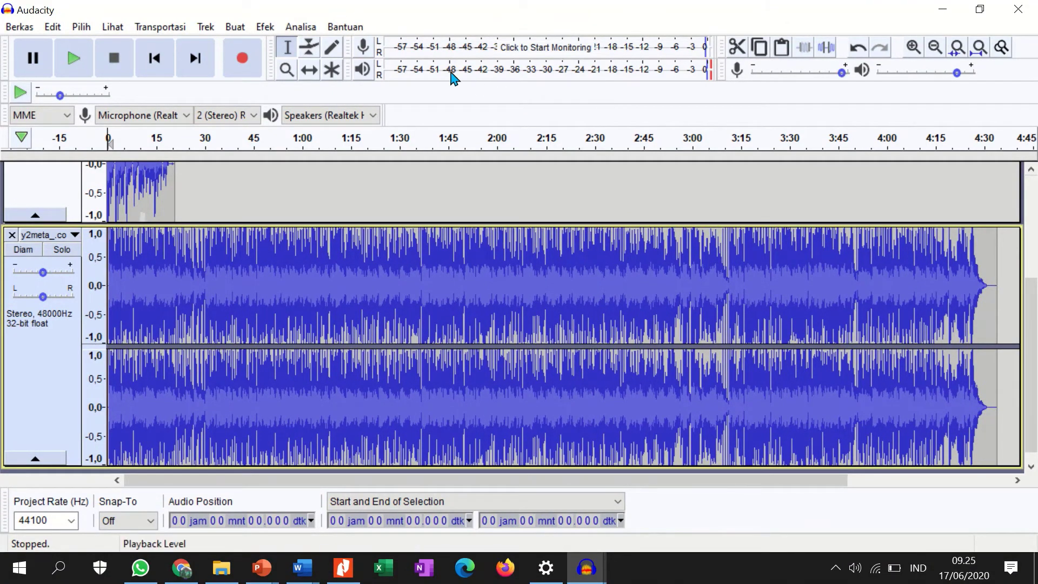
Move the voice clip along the timeline with the Time Shift tool so it starts at about 2:31.
click(309, 70)
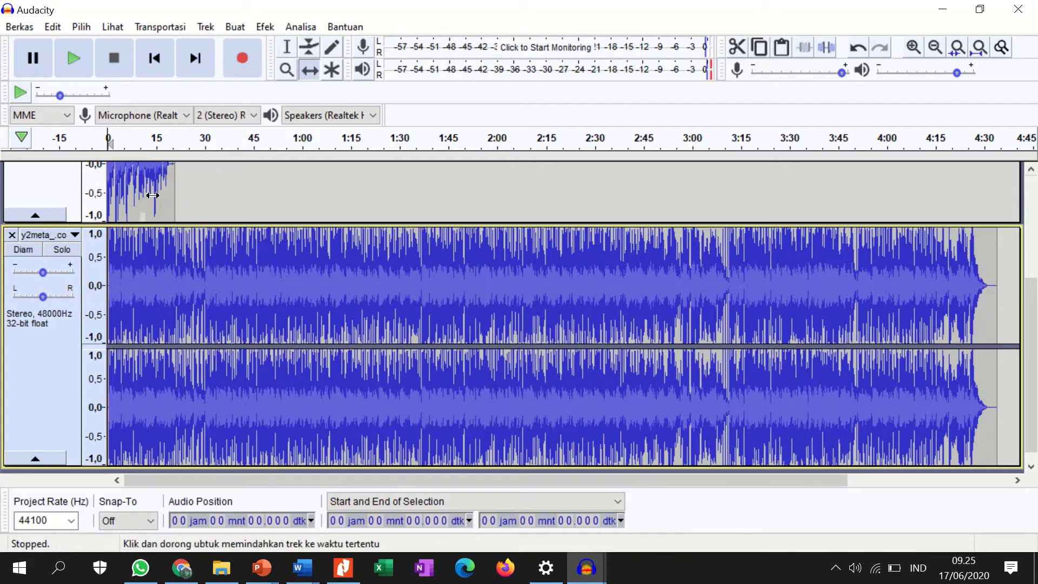
scroll(153, 195, up, 3)
drag(162, 205, 645, 234)
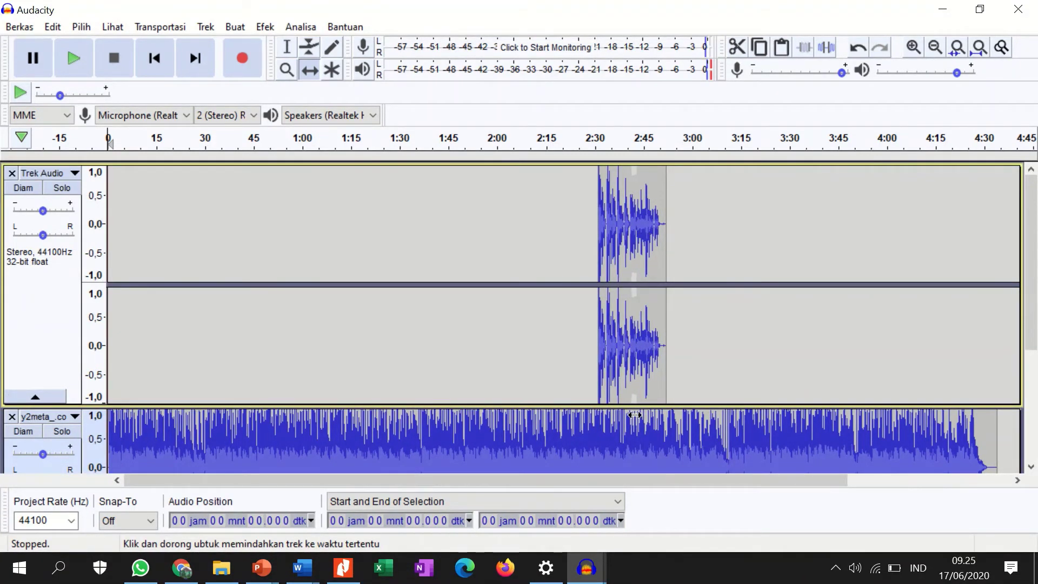
Move the voice clip back along the timeline with the Time Shift tool so it starts at about 14.5 seconds.
key(F1)
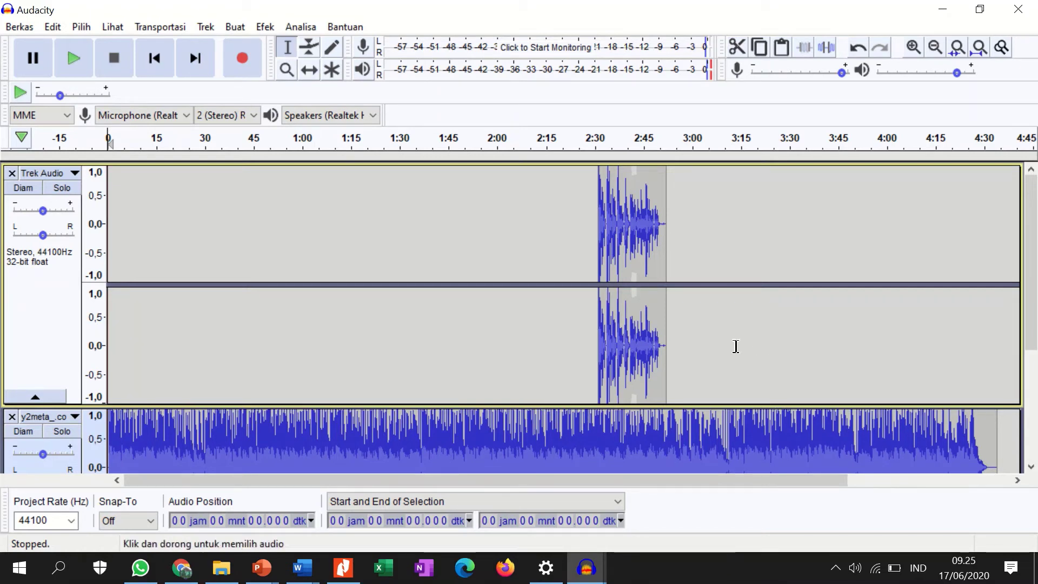
click(309, 69)
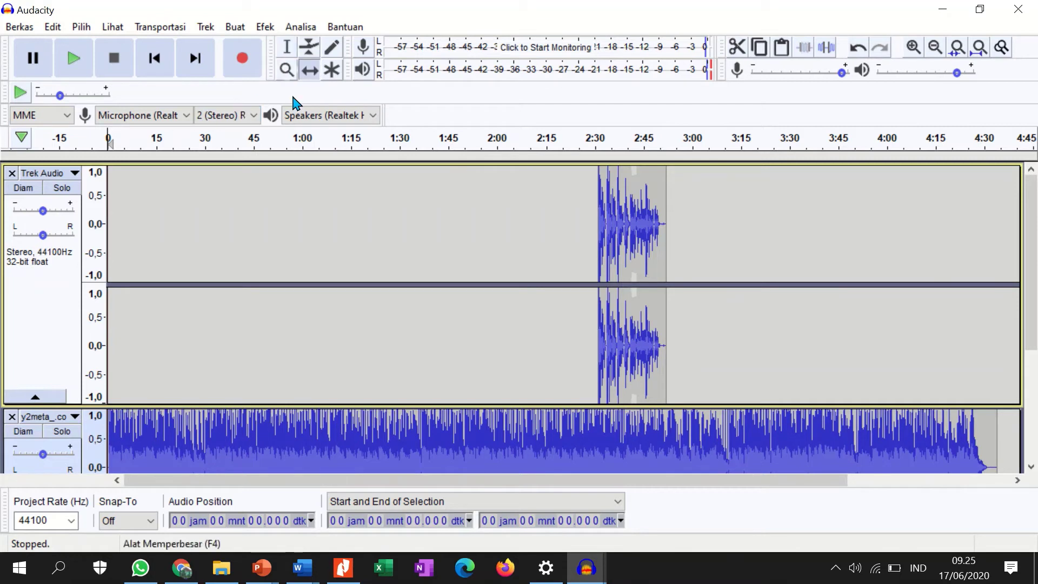
drag(655, 248, 209, 232)
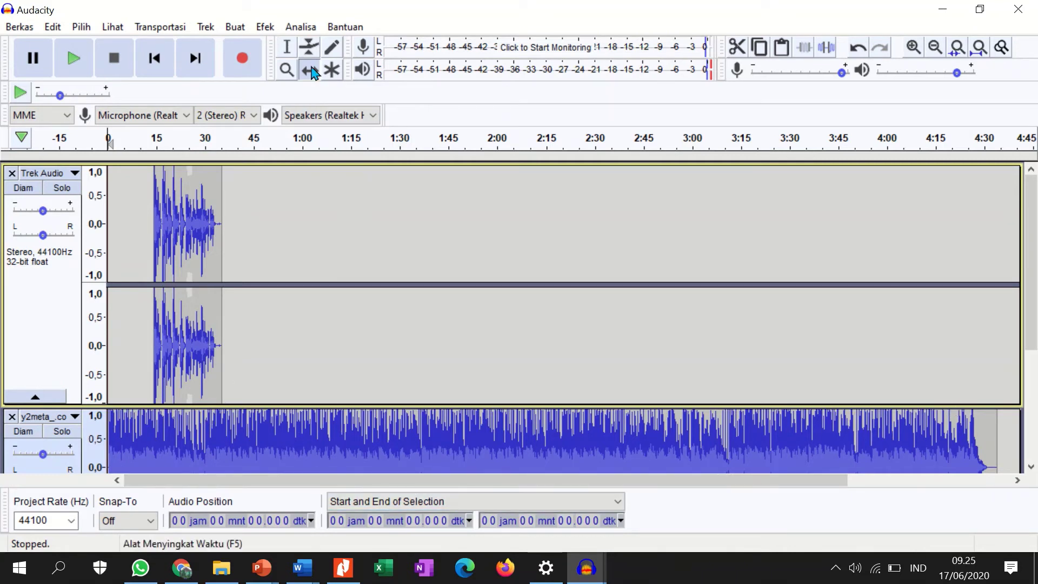
Cut the section from 27.722 seconds to 4 minutes 19.491 seconds out of both the voice and music tracks.
click(287, 47)
drag(196, 427, 946, 394)
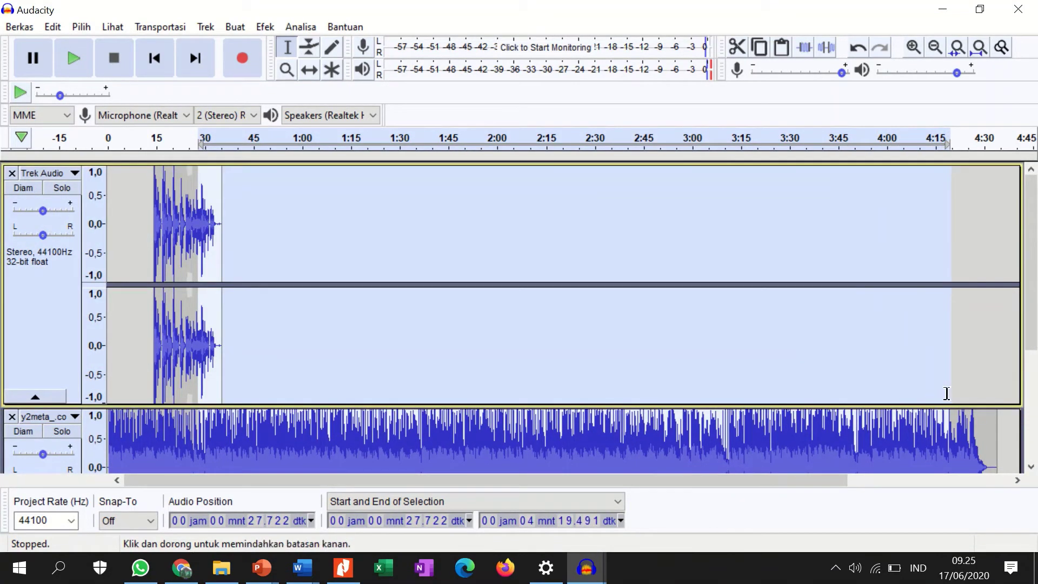
click(737, 49)
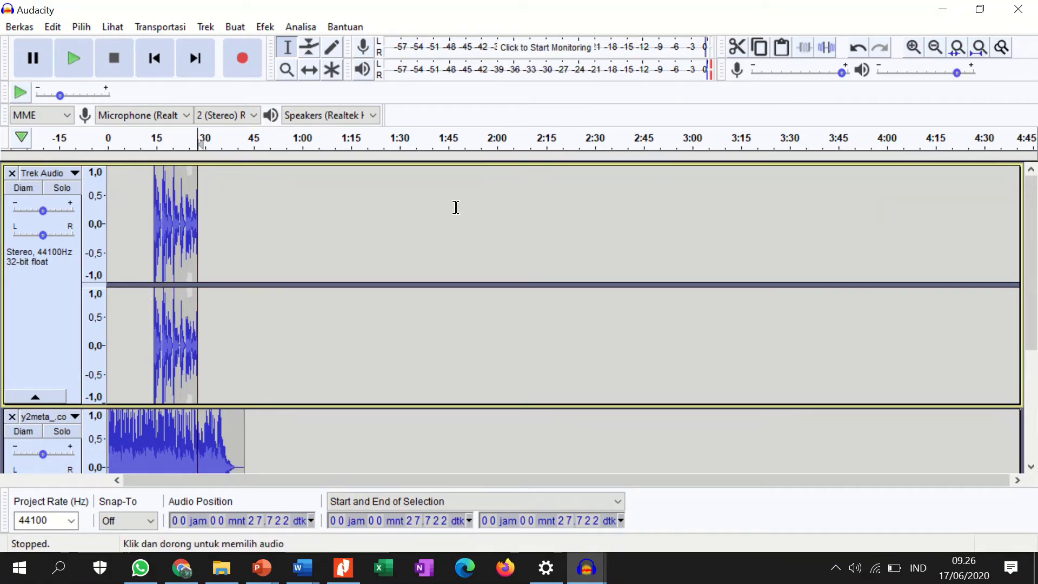
Play the combined voice and music from the beginning to about 39 seconds and stop playback.
scroll(354, 222, up, 1)
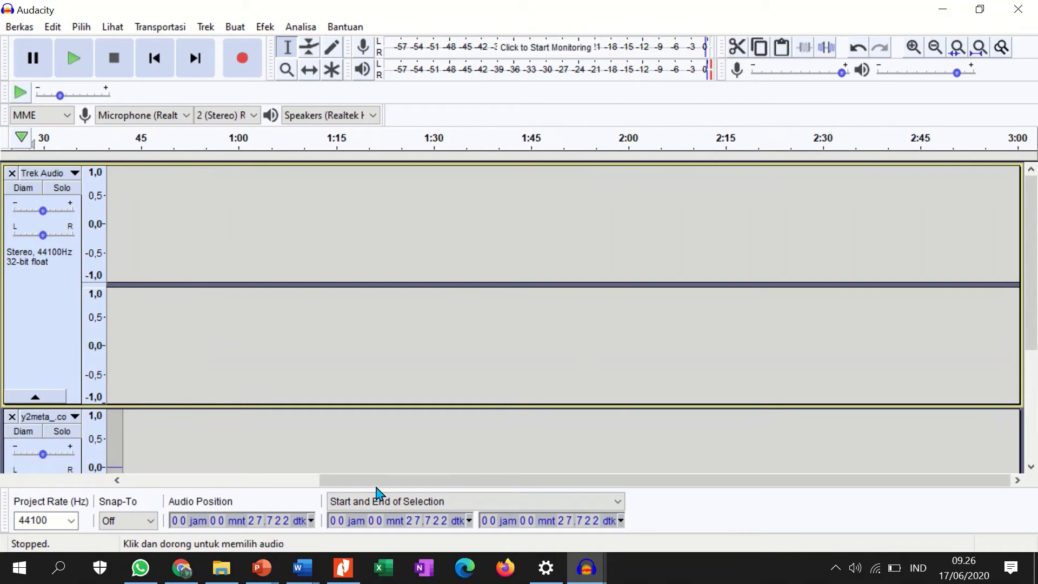
drag(376, 489, 192, 487)
scroll(319, 321, up, 1)
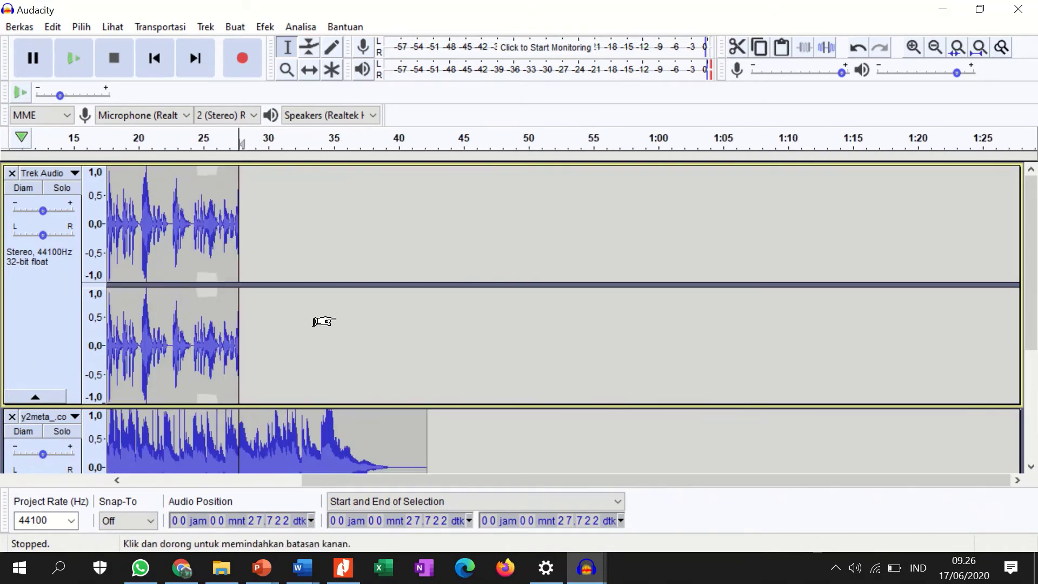
scroll(323, 322, up, 1)
click(424, 481)
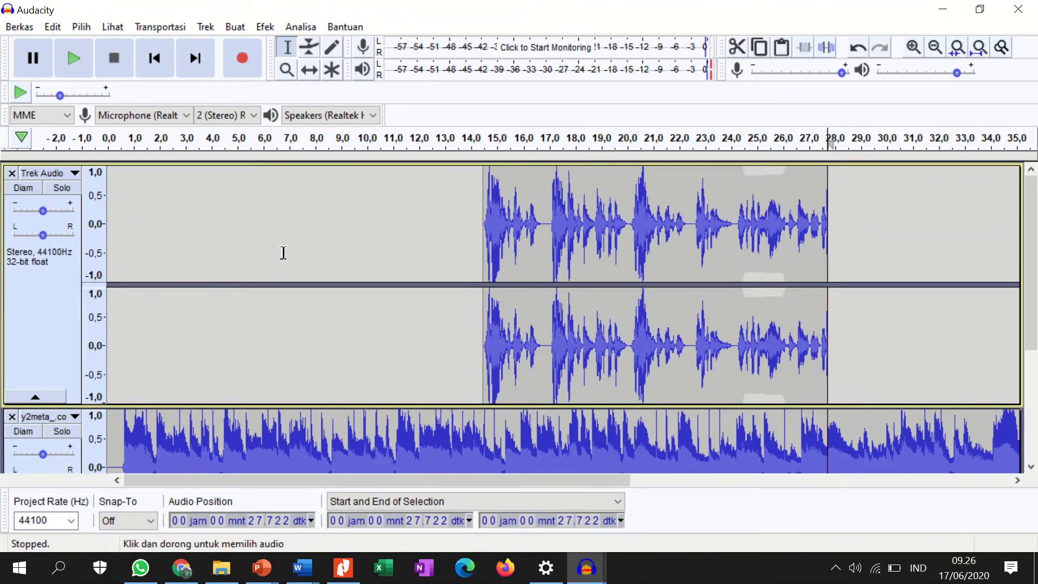
click(114, 145)
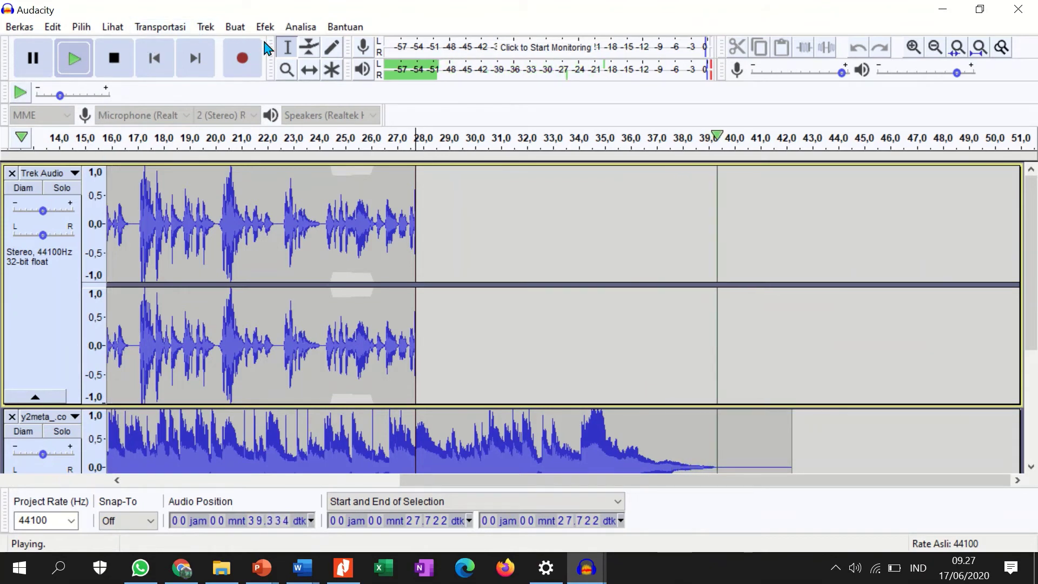
click(113, 58)
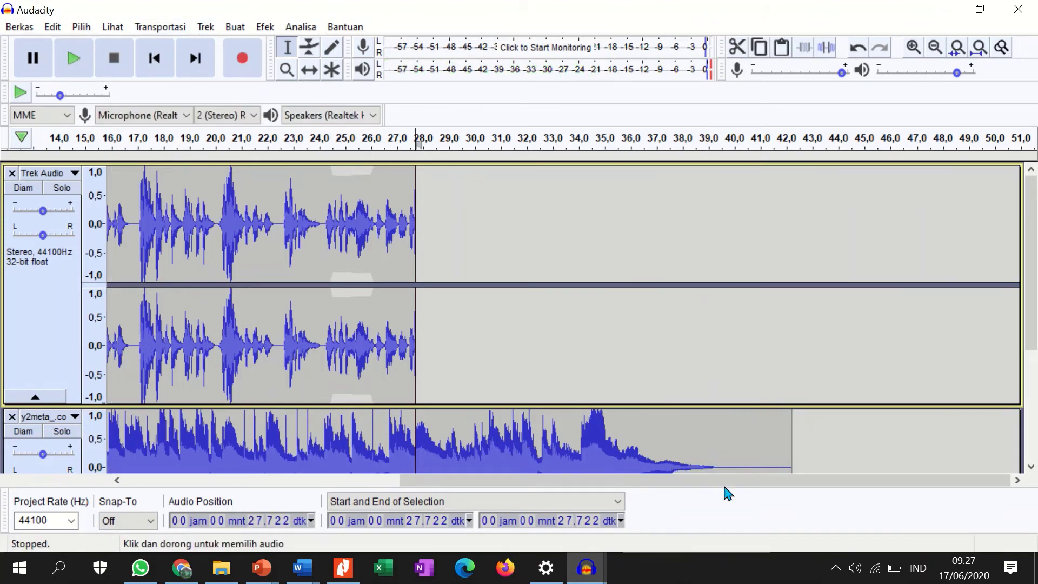
Cut the quiet ending of the music track, from 38.524 to 42.957 seconds.
drag(698, 454, 811, 449)
scroll(763, 341, down, 3)
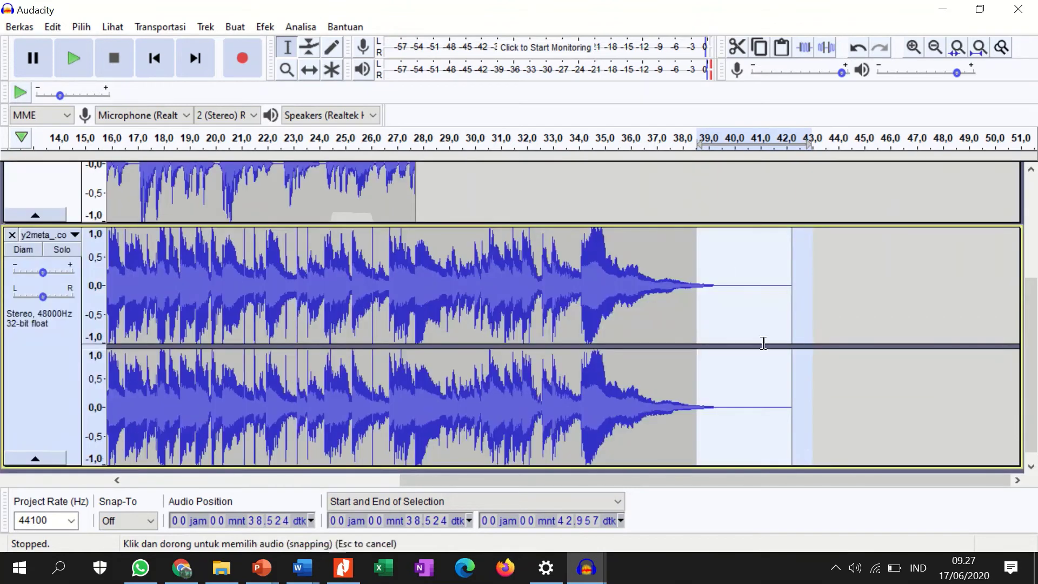
click(737, 47)
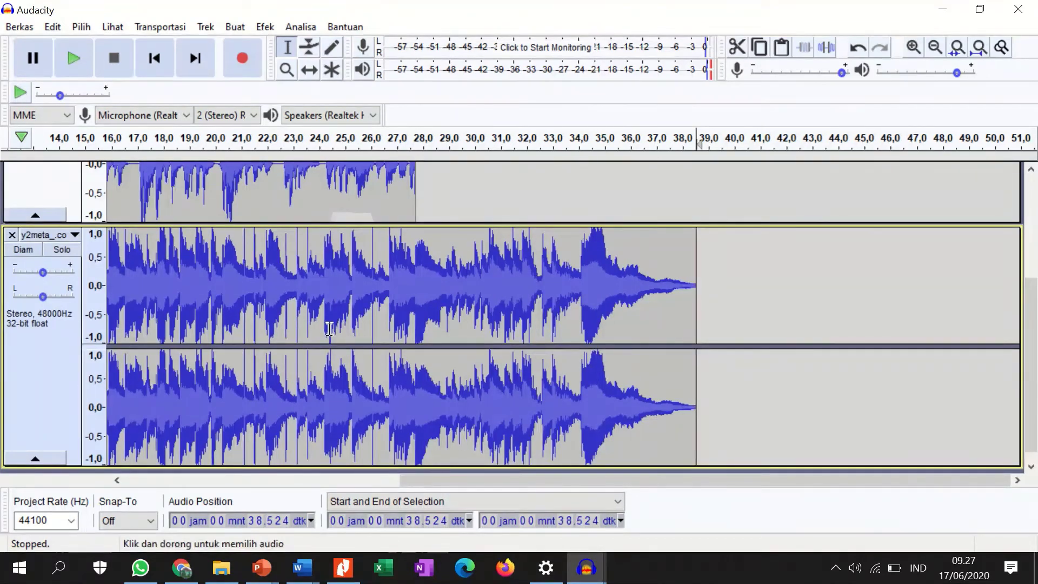
Place the cursor in the music track at 14.486 seconds, where the voice clip starts.
drag(496, 480, 363, 464)
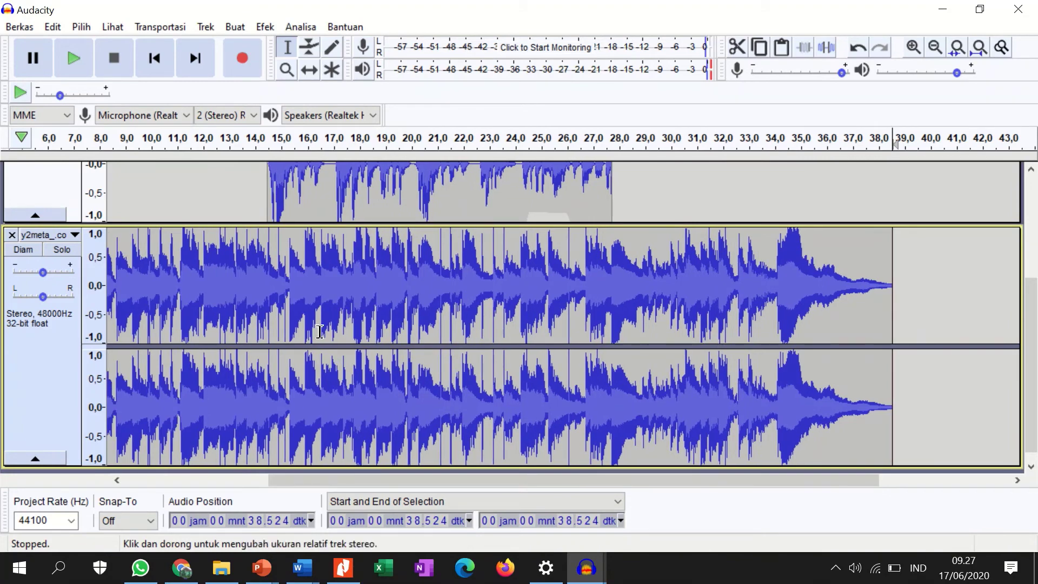
ctrl+scroll(309, 279, up, 2)
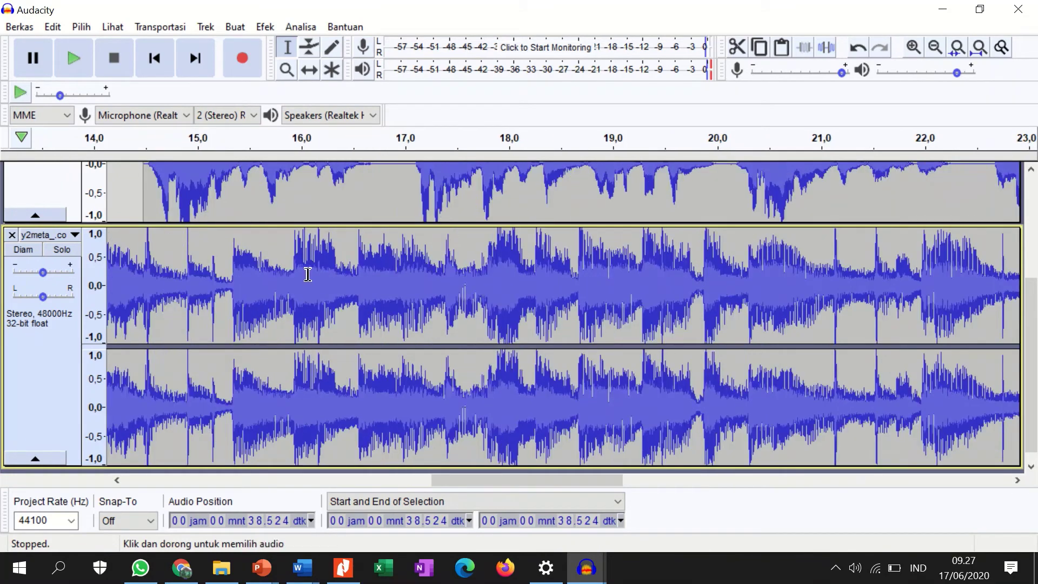
scroll(211, 242, up, 3)
ctrl+scroll(208, 246, up, 1)
ctrl+scroll(202, 254, up, 1)
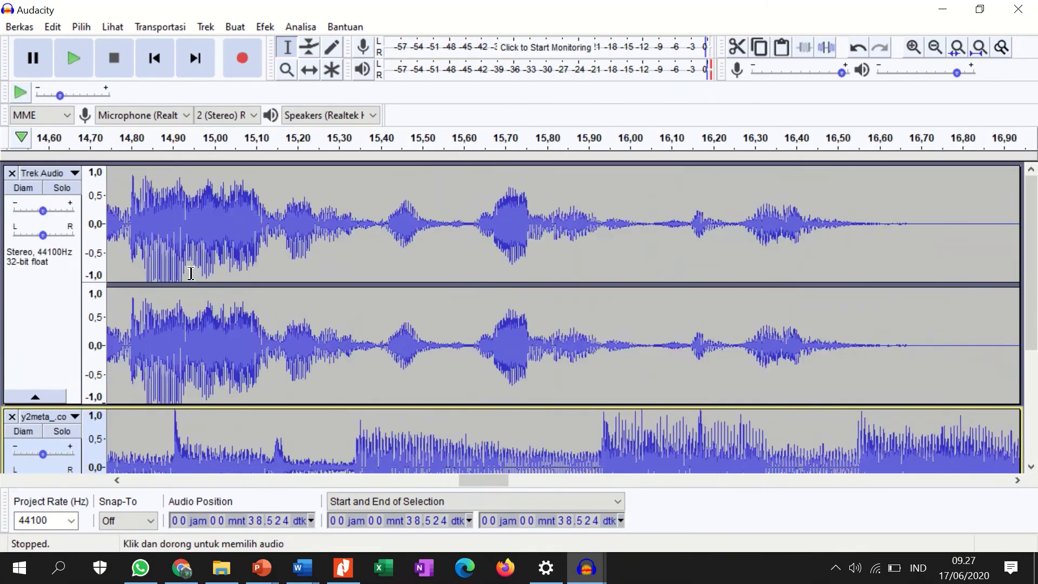
drag(489, 479, 474, 483)
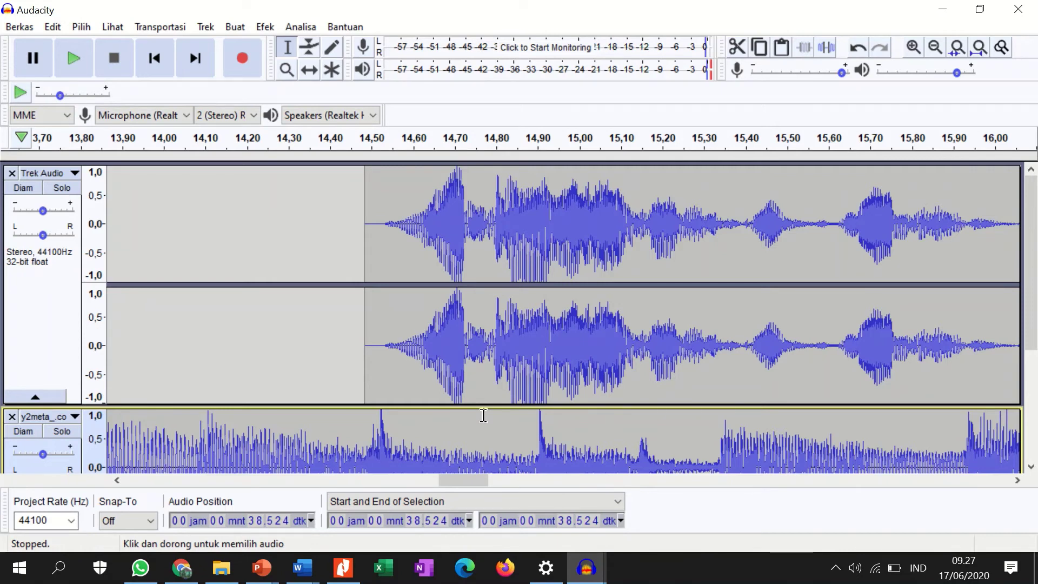
scroll(495, 408, down, 2)
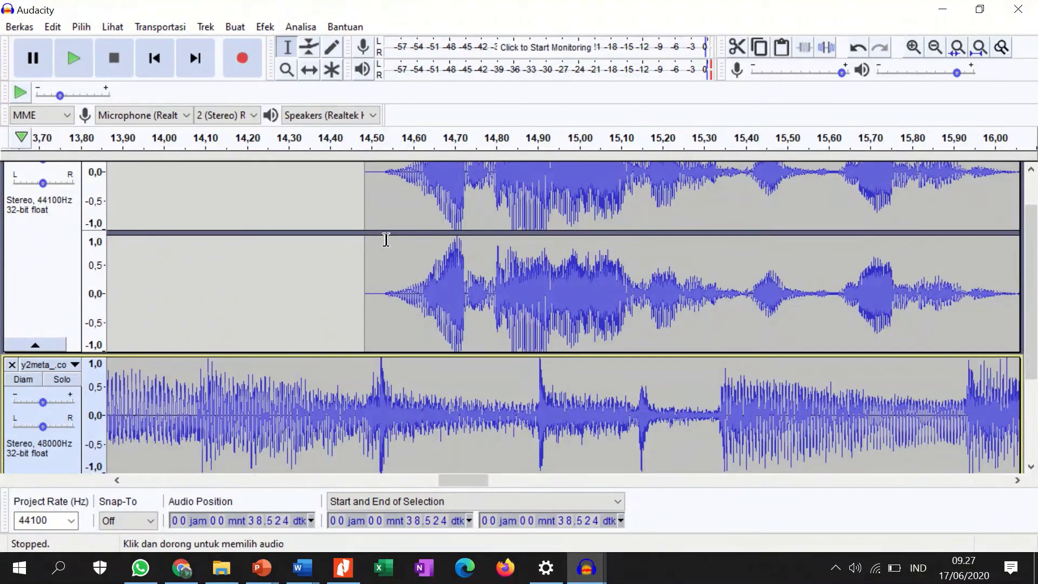
click(363, 387)
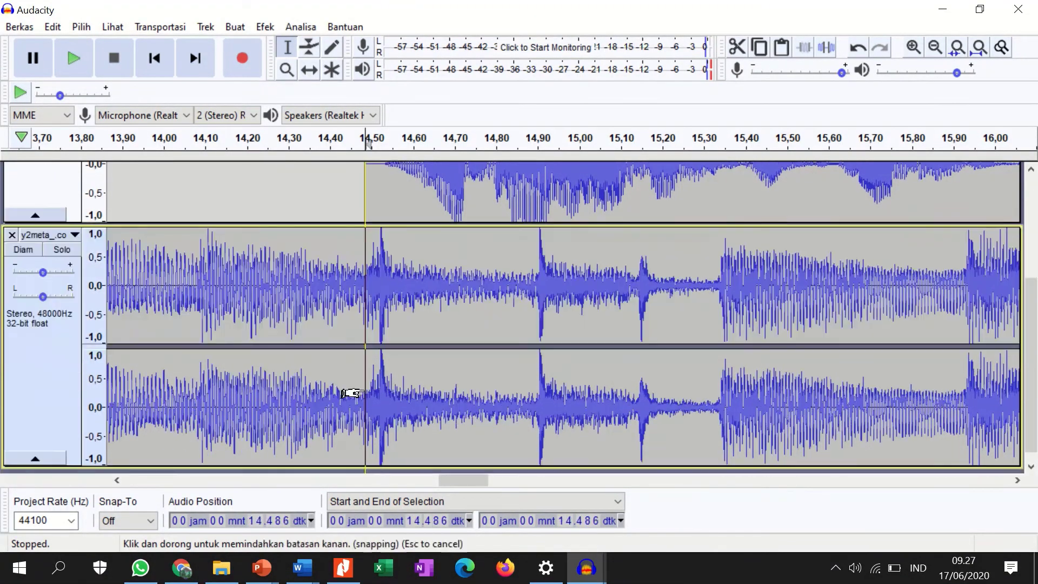
Lower the music with the Envelope tool from the voice's start, fading from about 14.5 to 14.6 seconds.
click(307, 54)
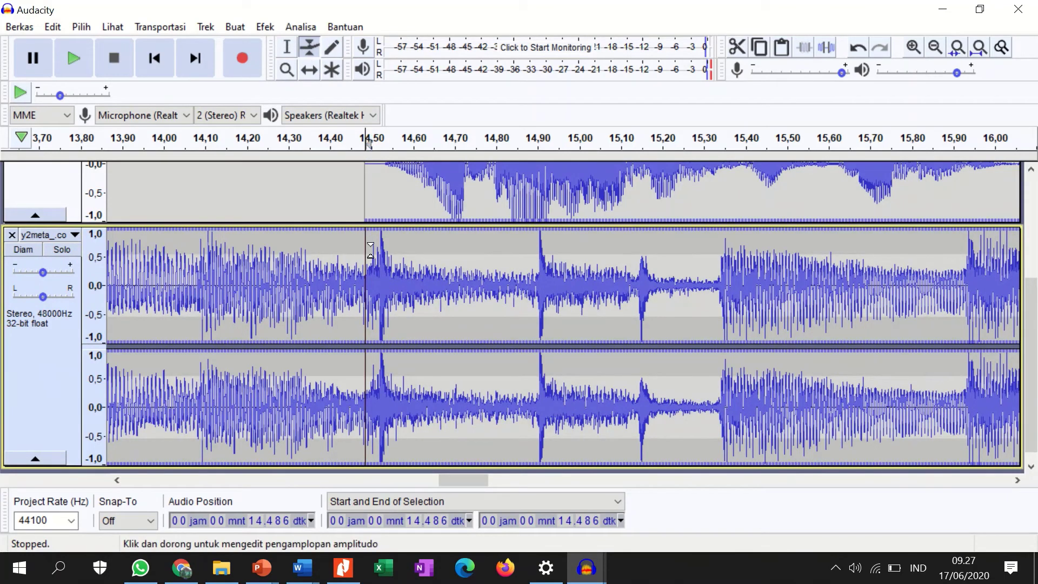
scroll(400, 219, up, 2)
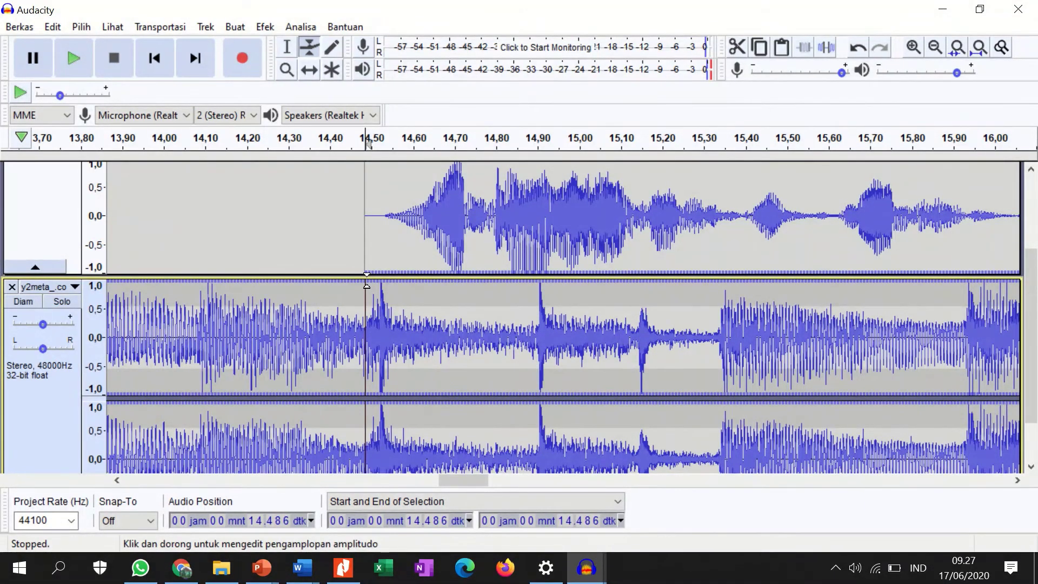
scroll(373, 284, down, 2)
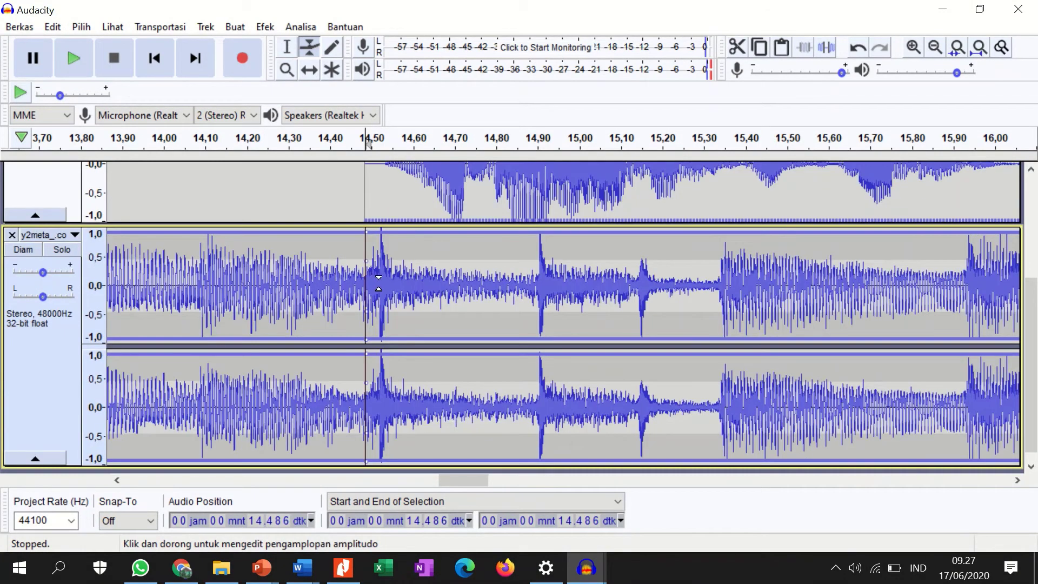
drag(368, 237, 406, 275)
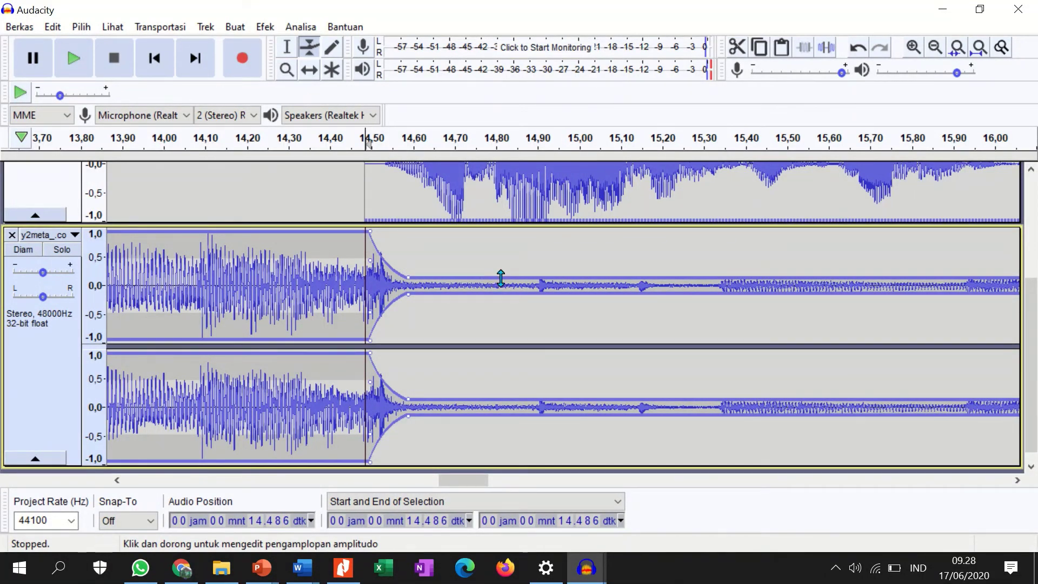
Shape a narrow full-height envelope peak in the music at about 14.8 seconds, with the level low again right after it.
scroll(501, 278, up, 2)
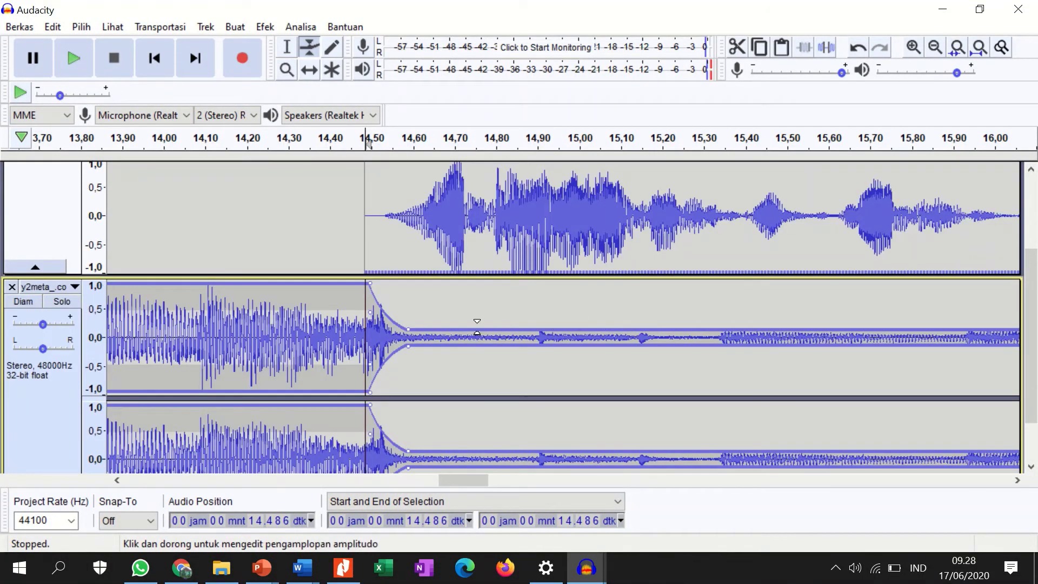
click(491, 329)
scroll(491, 330, down, 2)
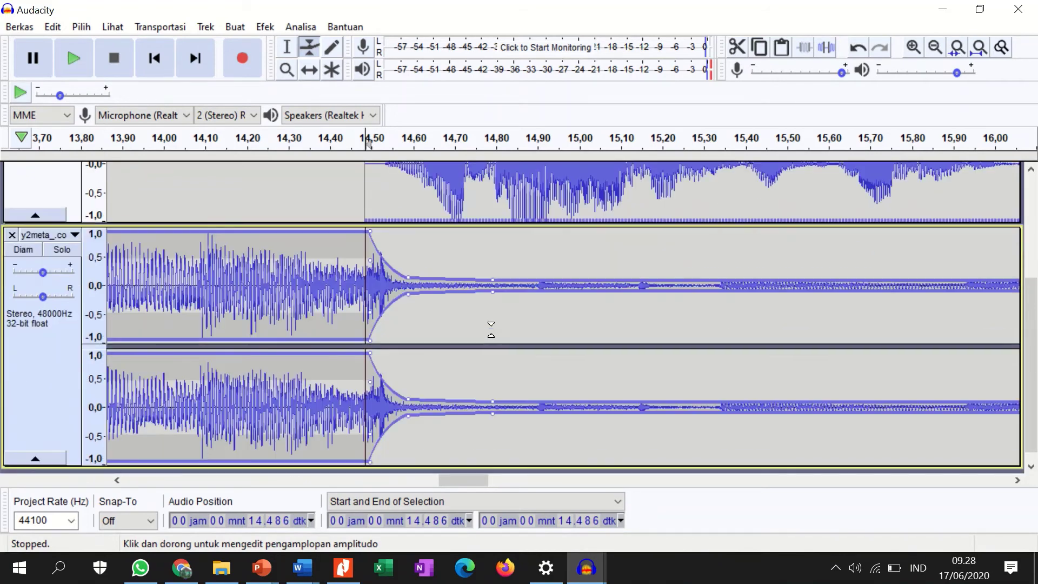
scroll(494, 322, up, 4)
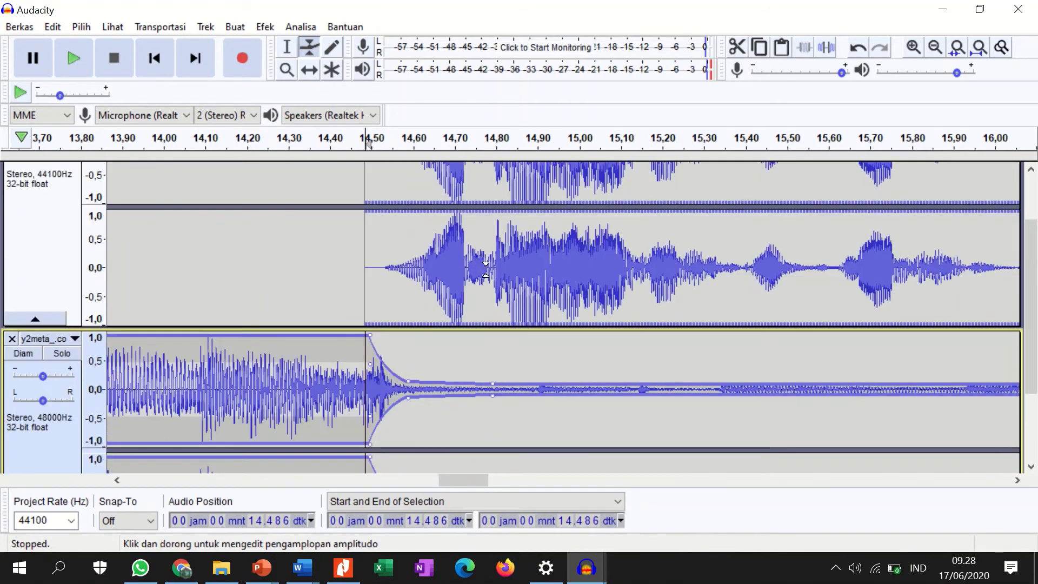
drag(501, 381, 495, 333)
scroll(496, 401, down, 4)
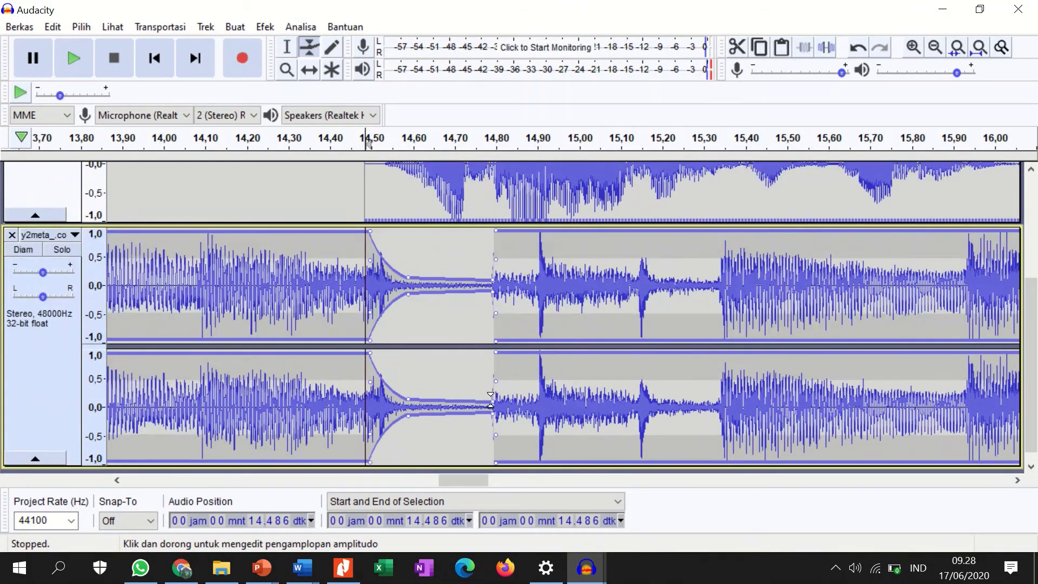
mouse_move(490, 399)
mouse_down()
mouse_move(510, 359)
mouse_move(502, 350)
mouse_move(507, 395)
mouse_up()
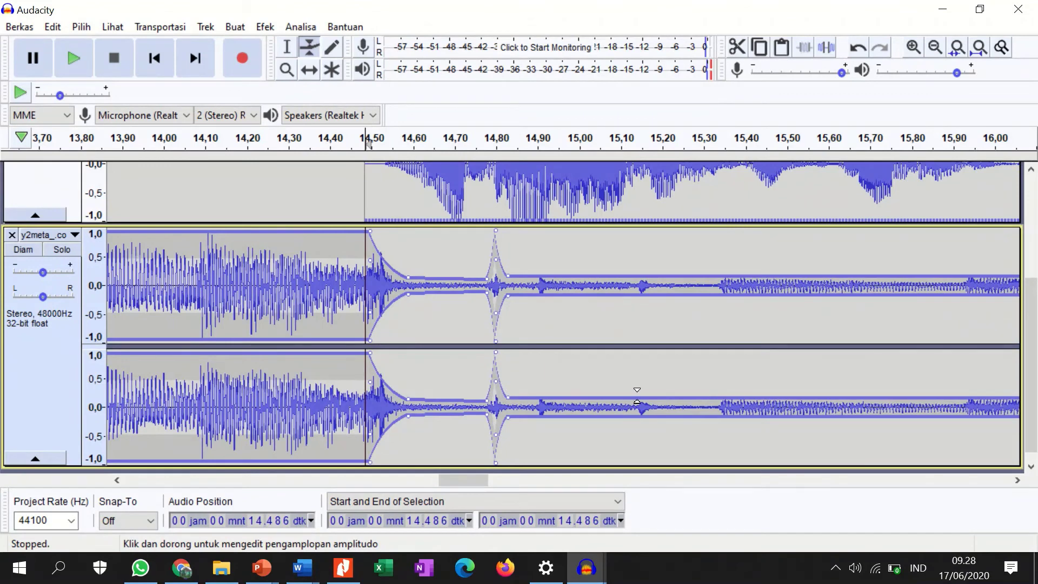
Add envelope points that raise the music briefly around 15.6 seconds and lower it again from about 15.67 seconds.
scroll(719, 338, up, 1)
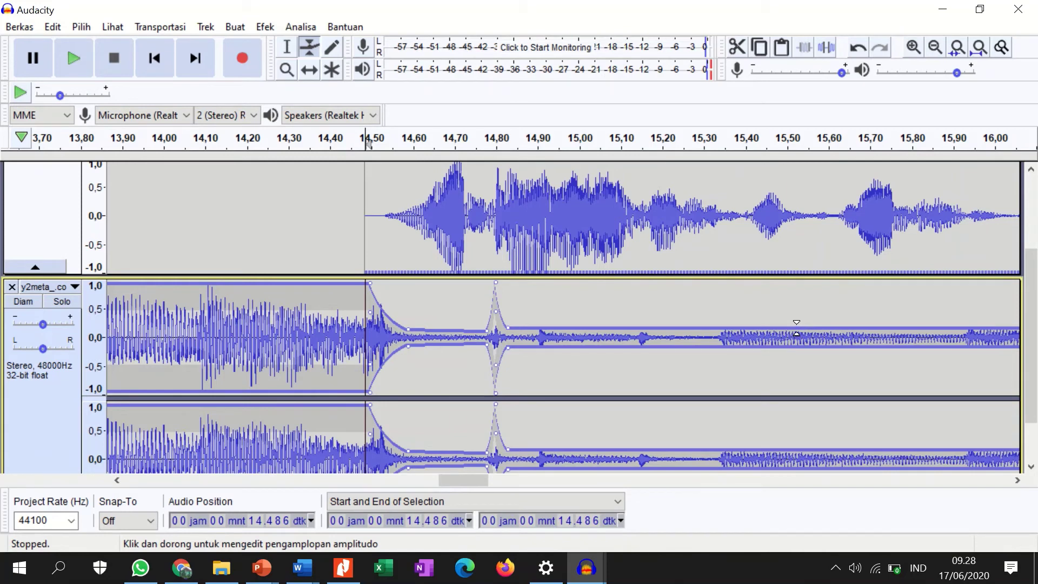
click(797, 328)
scroll(797, 328, down, 1)
drag(817, 275, 820, 247)
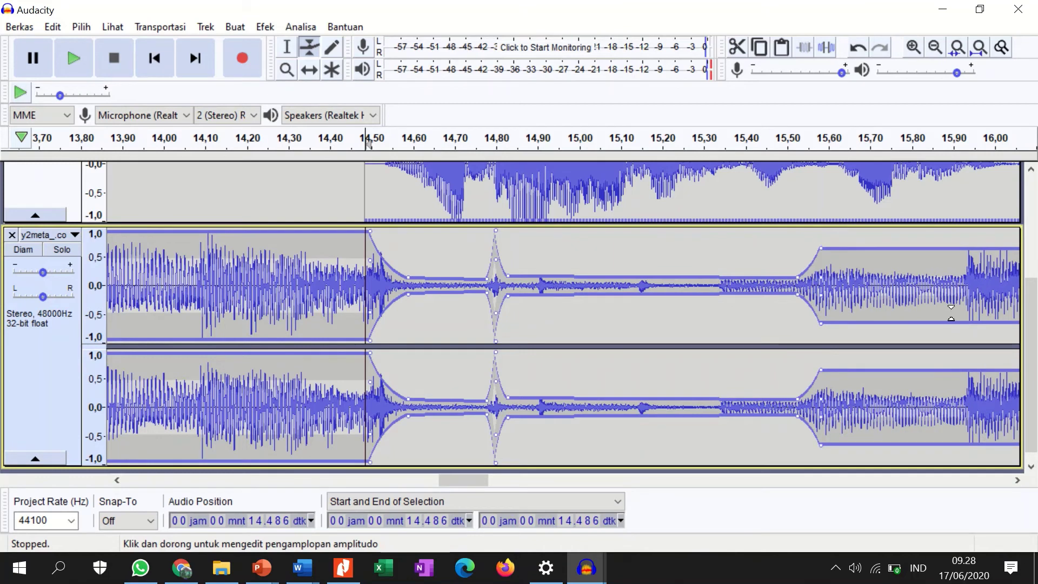
click(840, 250)
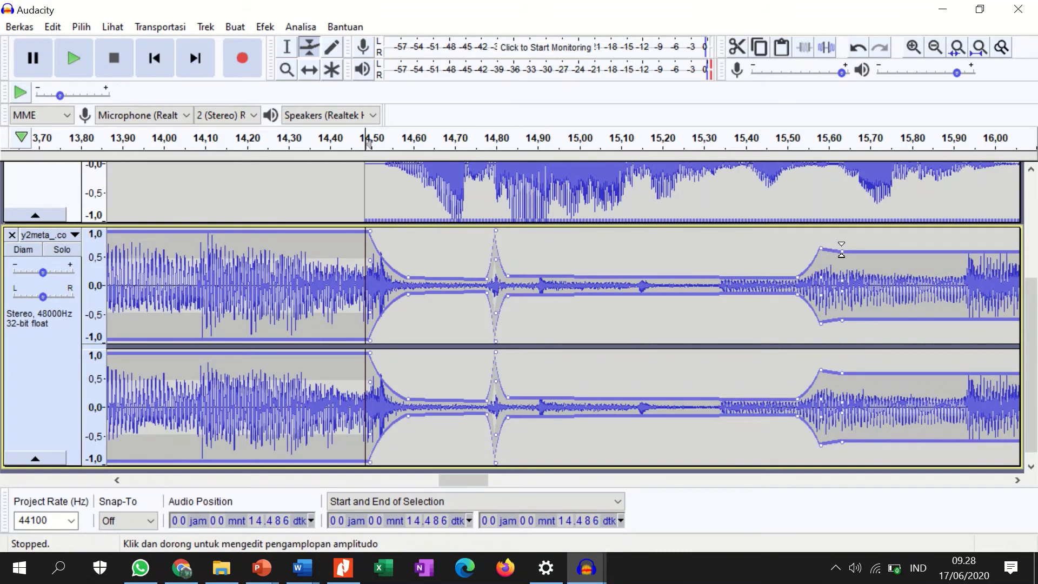
mouse_move(842, 249)
mouse_down()
mouse_move(858, 275)
mouse_move(839, 248)
mouse_up()
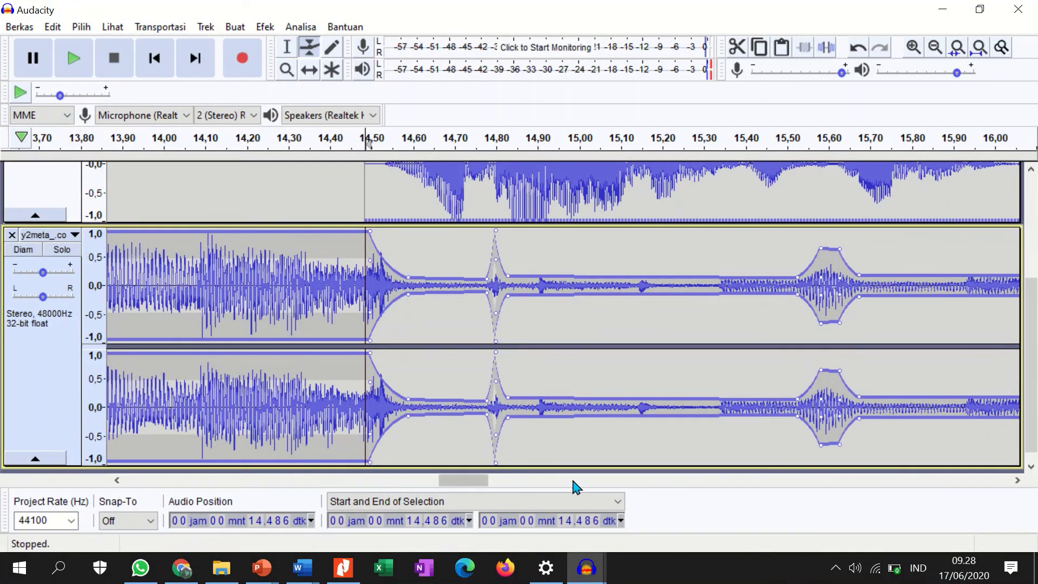
Add an envelope point at about 15.78 seconds and raise the music slightly from about 15.83 seconds onward.
click(1018, 481)
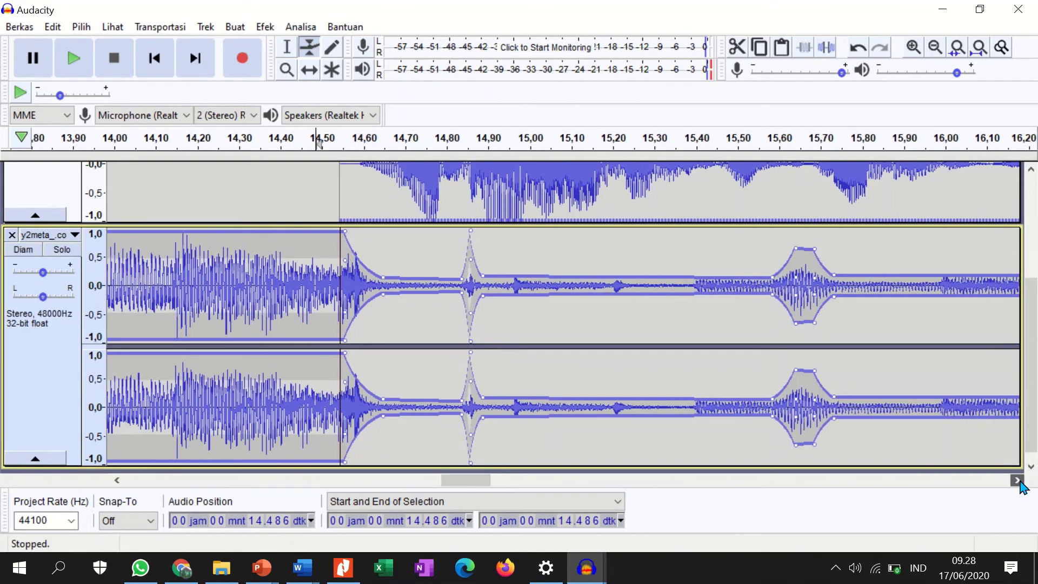
click(1017, 481)
click(1018, 480)
scroll(1021, 408, up, 2)
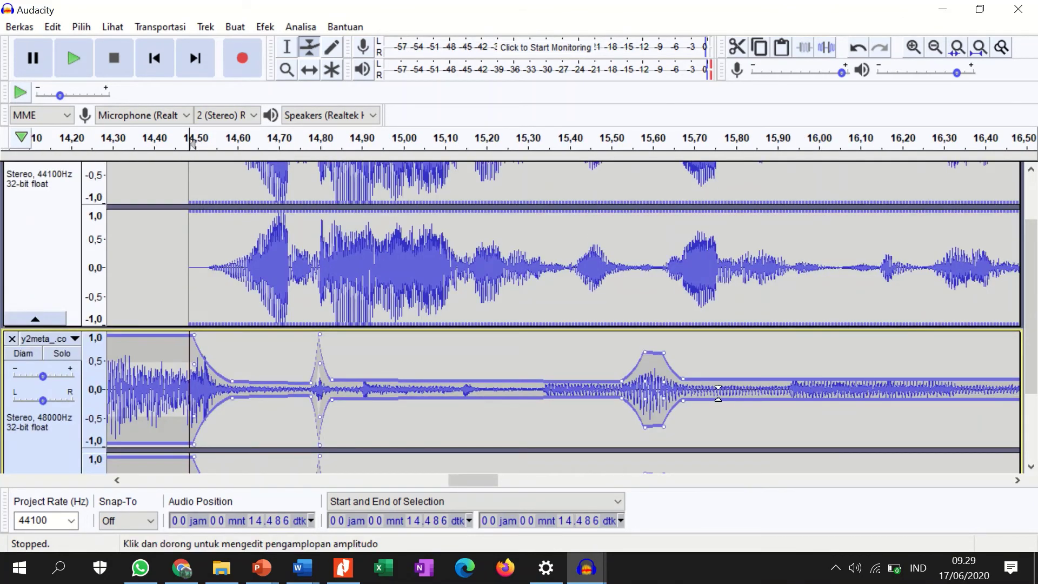
click(726, 378)
scroll(730, 378, down, 2)
drag(735, 400, 741, 391)
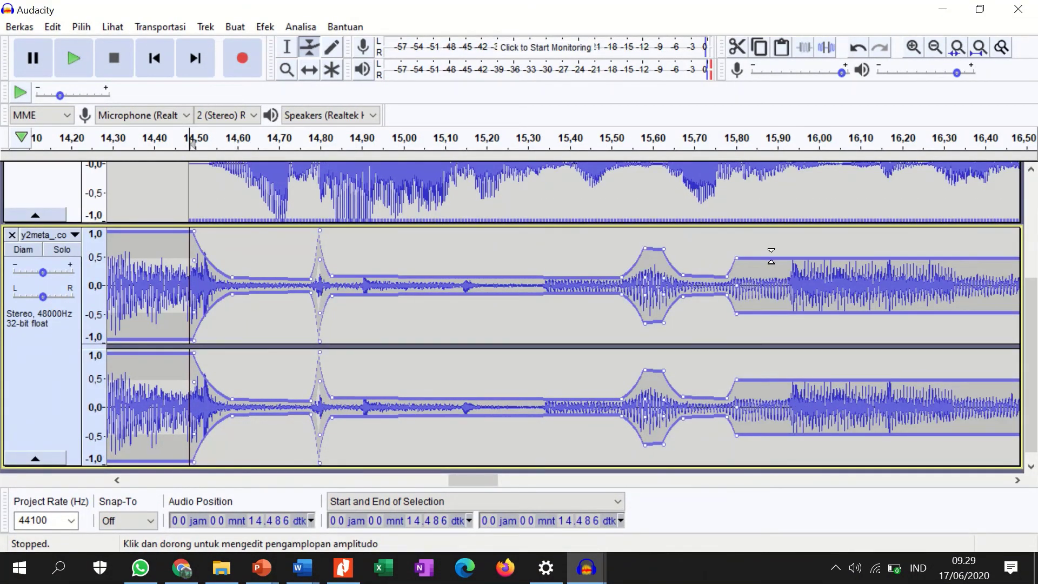
drag(736, 259, 745, 270)
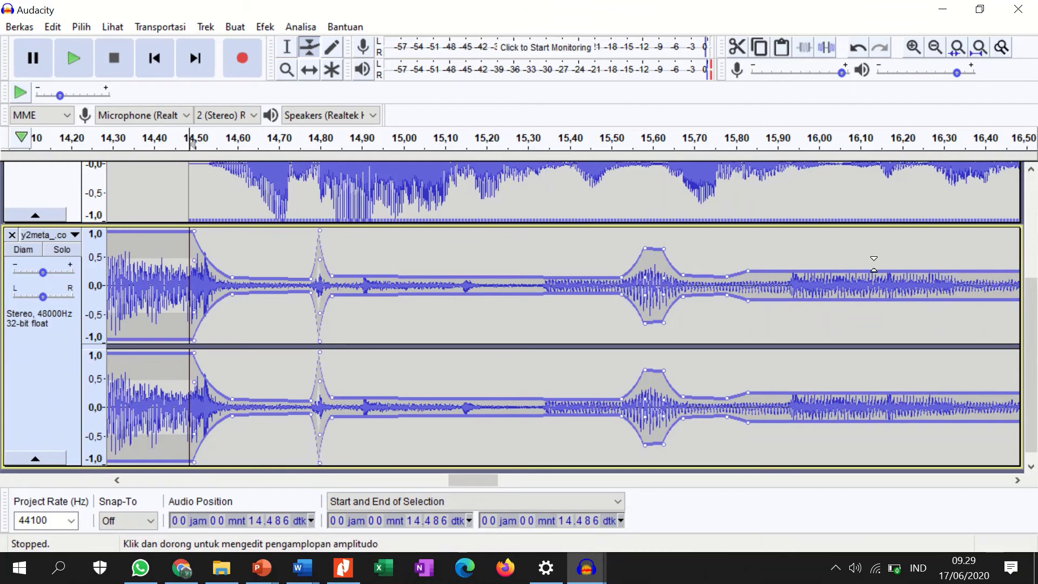
Raise the music envelope from about 15.94 seconds to nearly full at about 16.03, then drop it low again just after 16.15 seconds.
scroll(967, 236, up, 3)
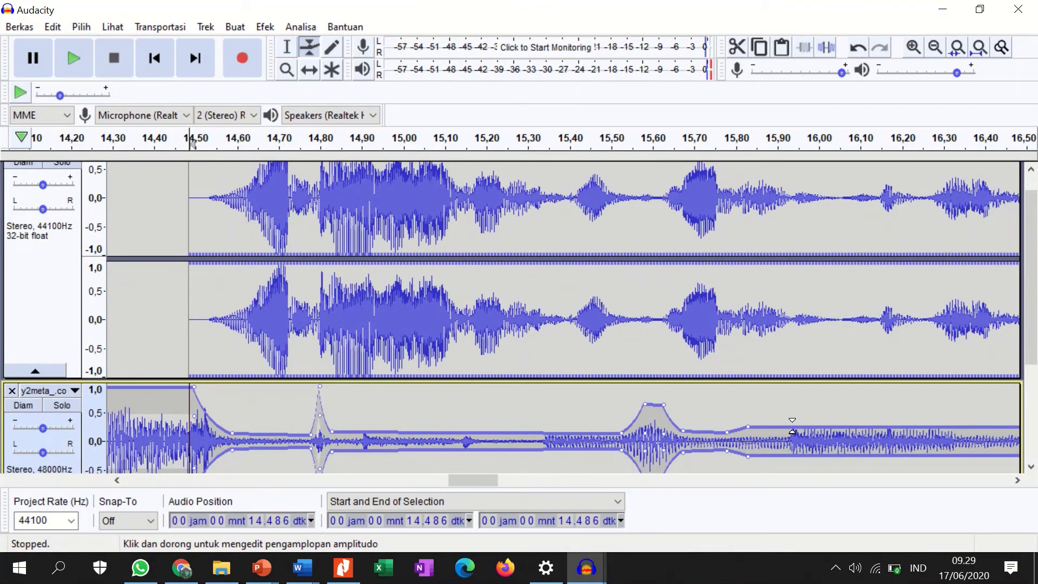
scroll(793, 425, down, 3)
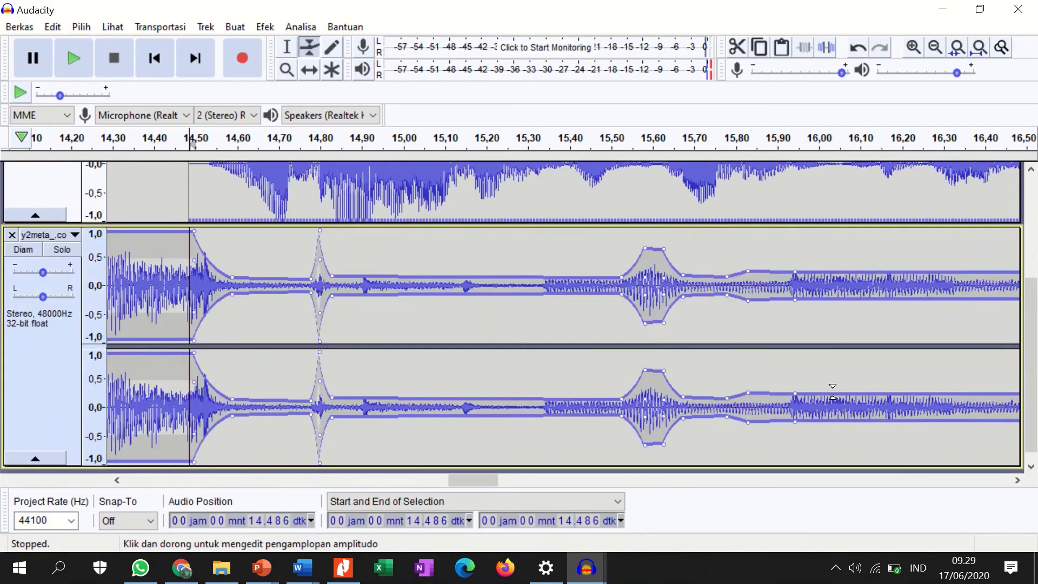
drag(833, 392, 844, 360)
drag(839, 348, 831, 352)
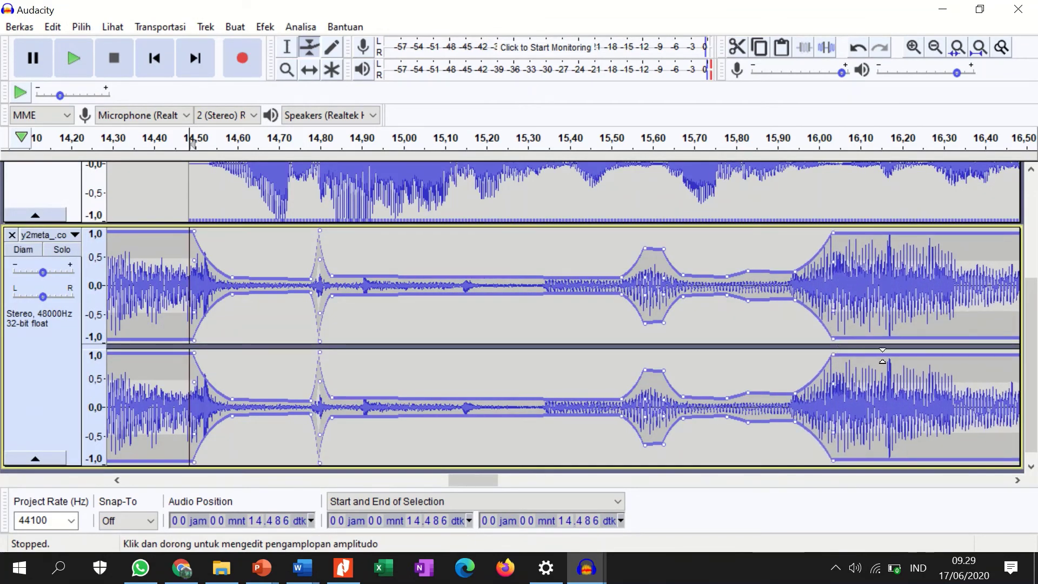
drag(880, 357, 884, 392)
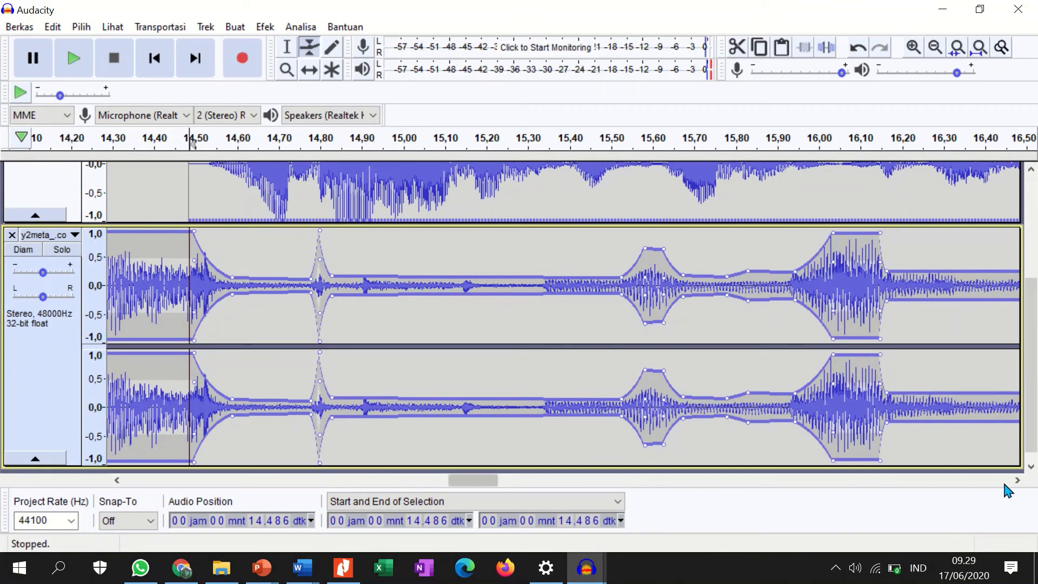
Add low envelope points at about 16.2 and 16.3 seconds and raise a music peak between them at about 16.26 seconds.
drag(1016, 480, 1016, 480)
scroll(967, 433, up, 3)
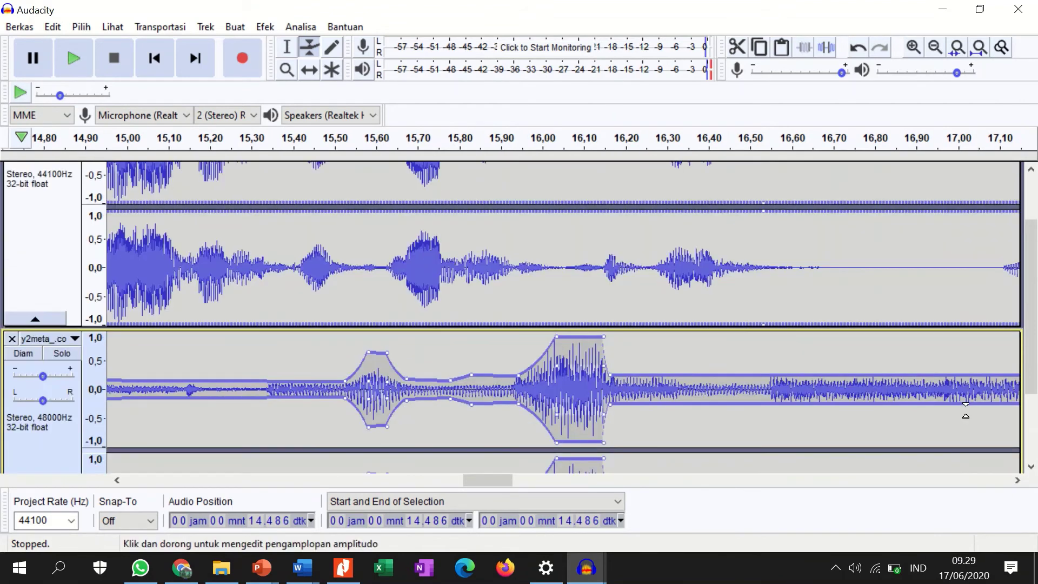
click(666, 376)
scroll(632, 377, down, 3)
scroll(651, 379, up, 2)
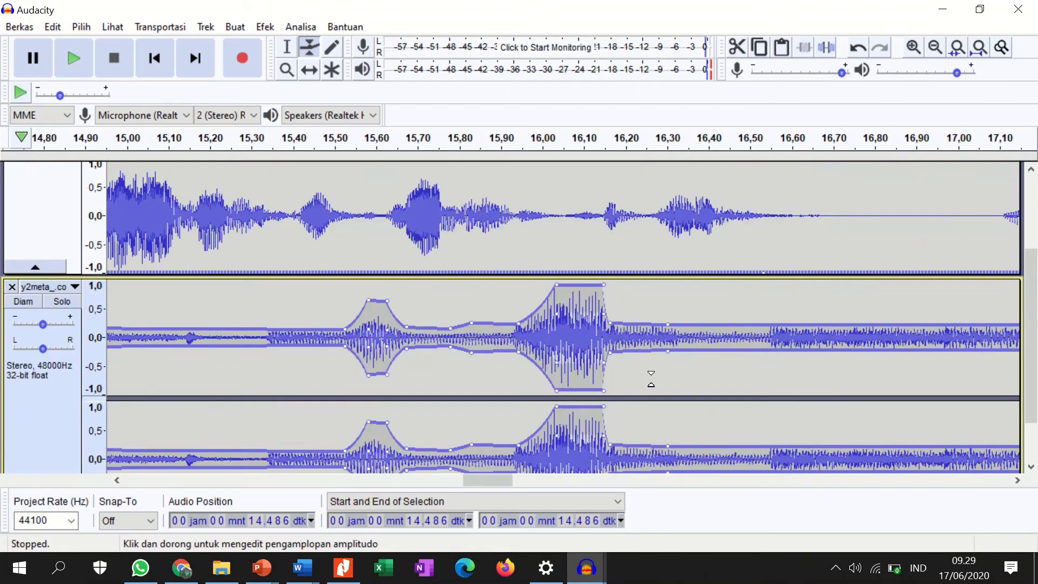
scroll(625, 322, down, 2)
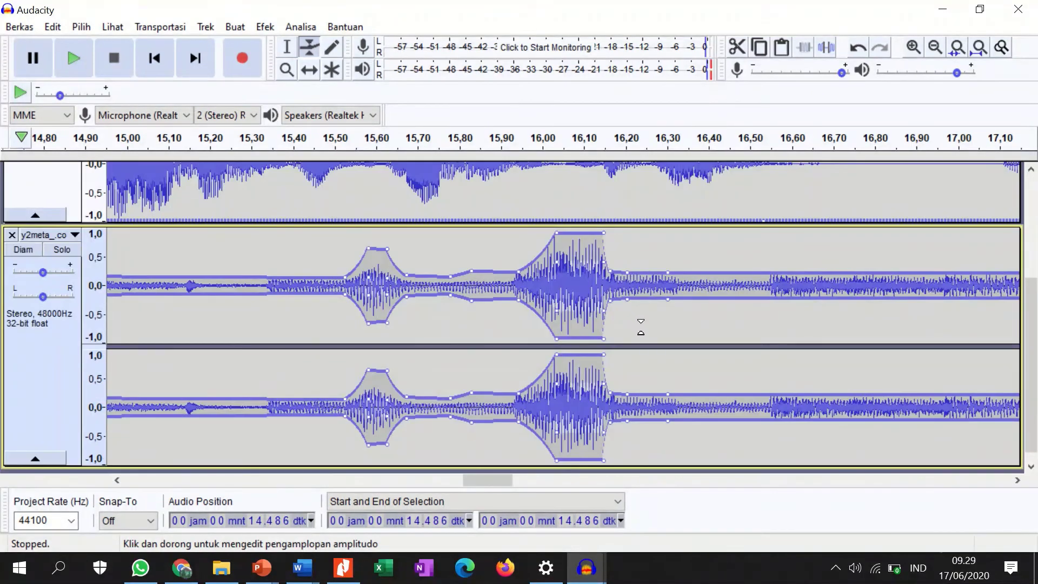
drag(644, 274, 647, 238)
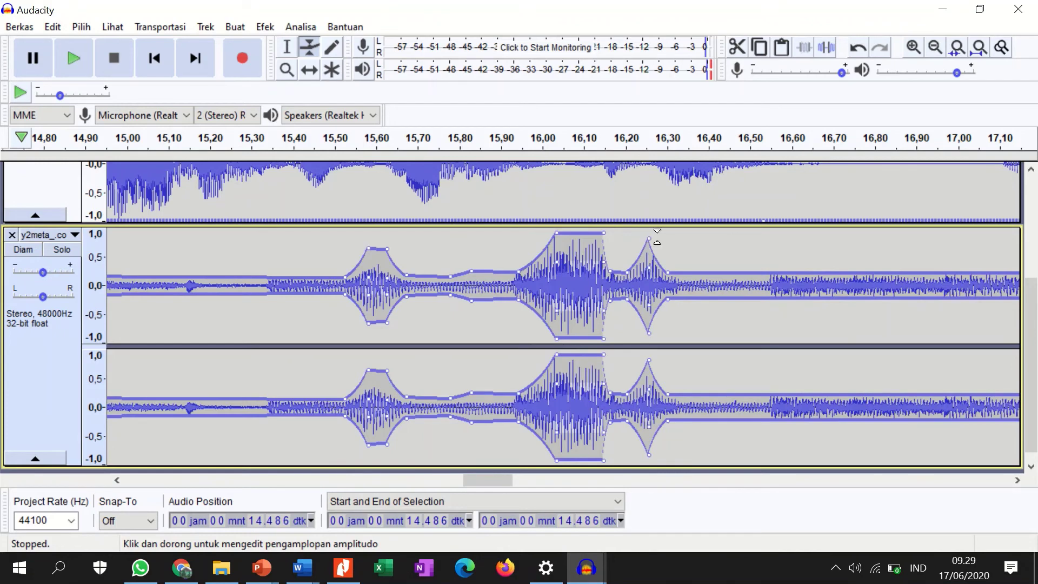
Anchor the music's low level at about 16.53 seconds and raise it to full from about 16.58 seconds onward.
scroll(752, 258, up, 2)
scroll(746, 303, up, 2)
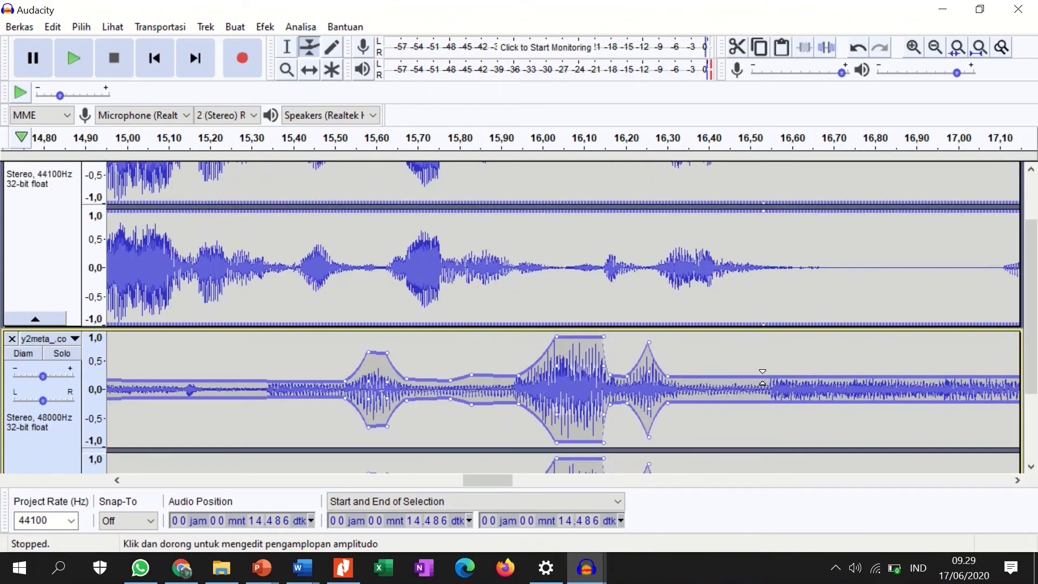
scroll(758, 376, down, 2)
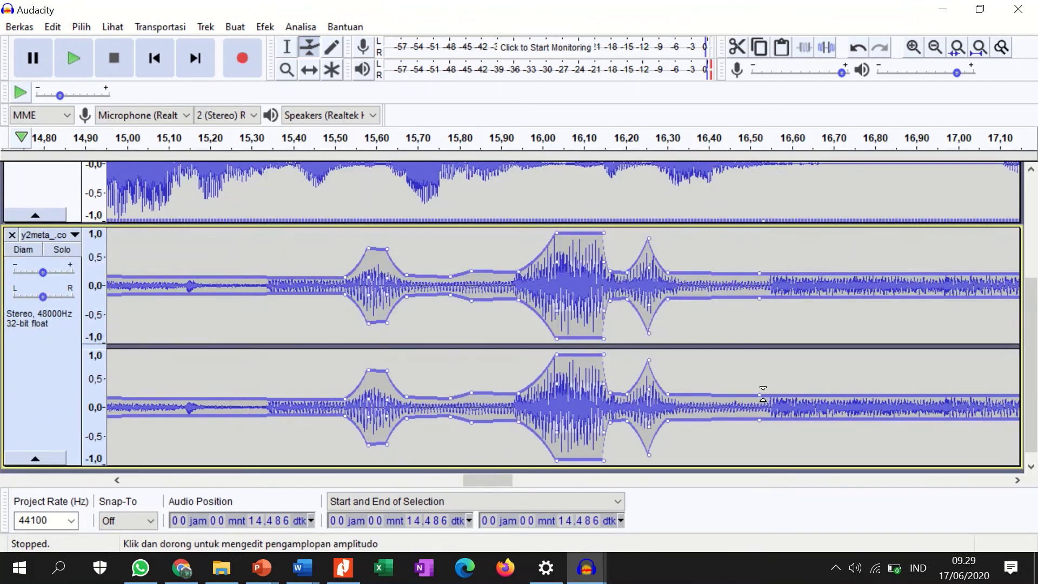
click(781, 358)
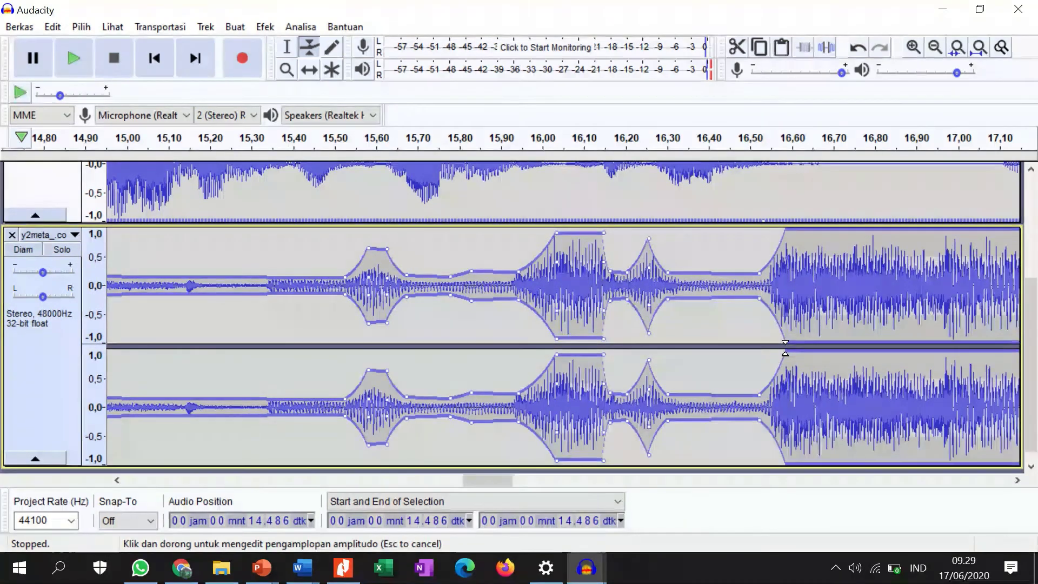
Fade the music down from about 17.03 to 17.13 seconds, just as the next spoken phrase begins.
scroll(797, 360, up, 1)
scroll(797, 360, up, 2)
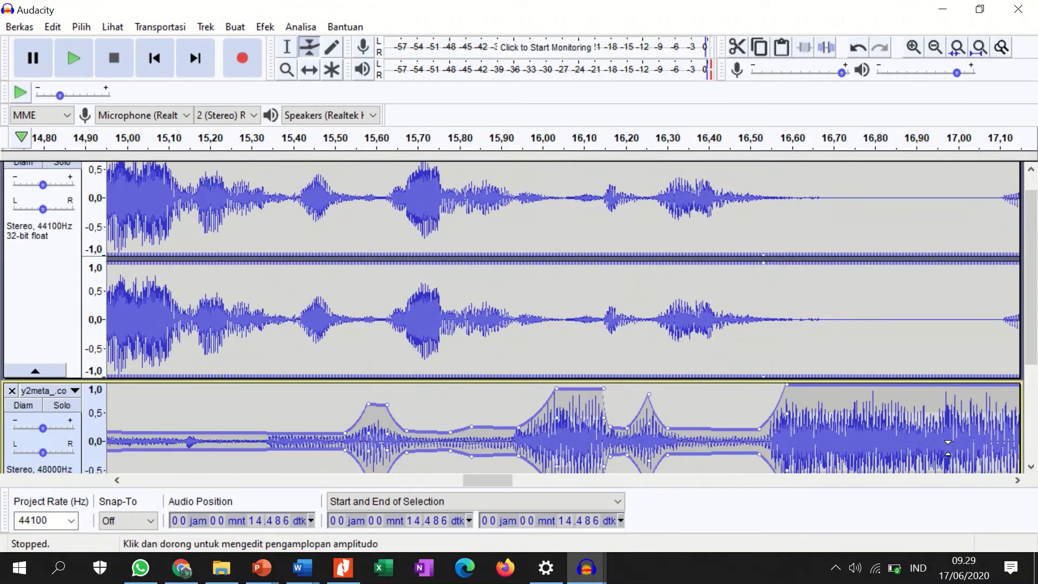
click(1018, 480)
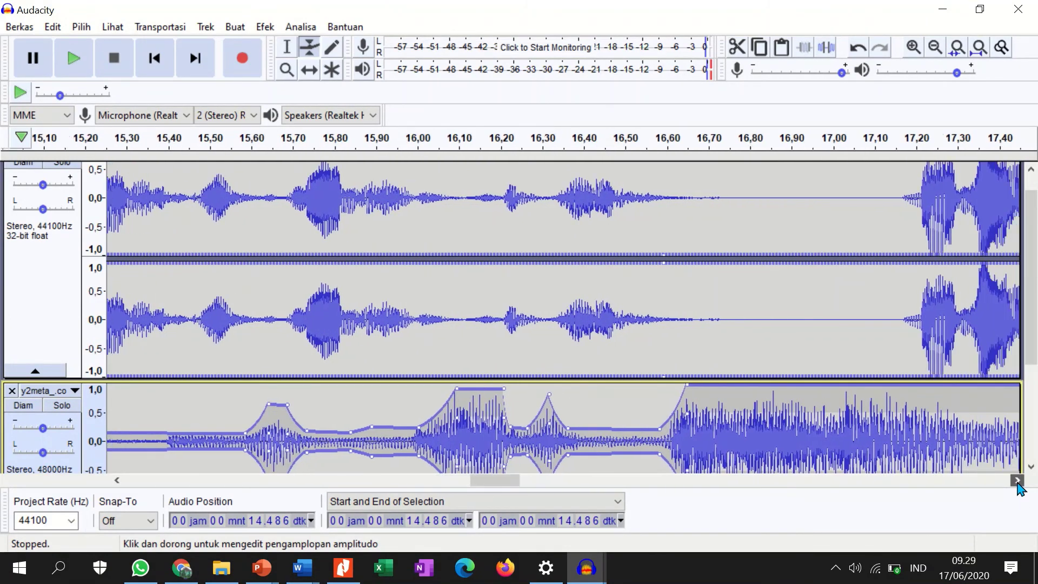
drag(1017, 480, 1017, 480)
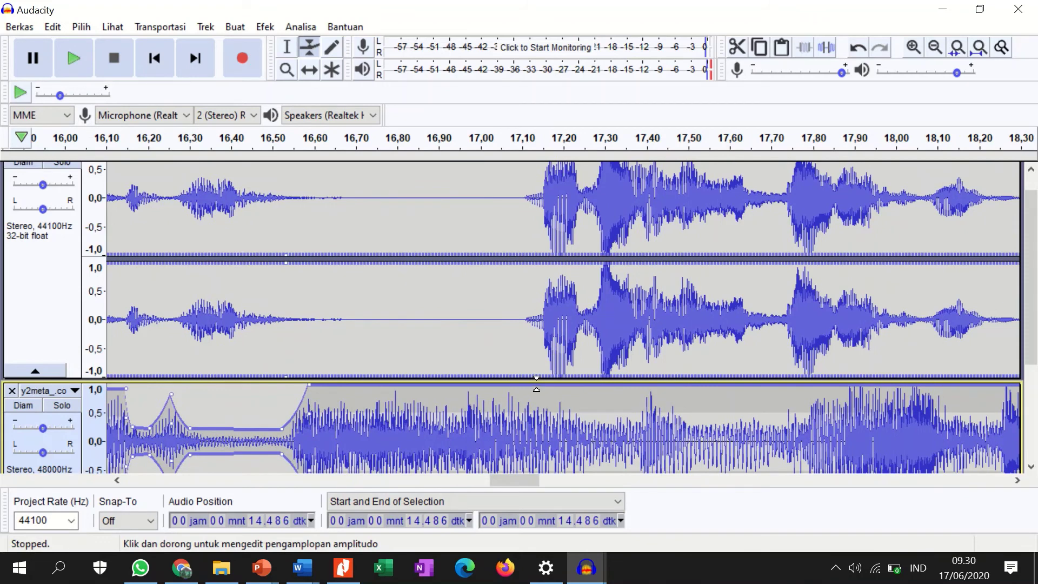
scroll(522, 385, down, 3)
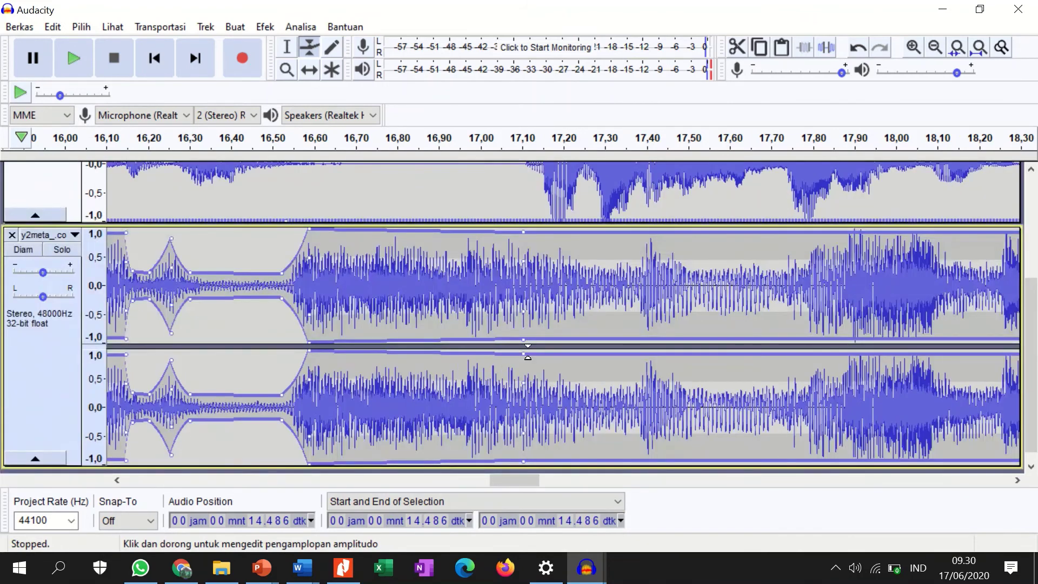
drag(523, 228, 533, 273)
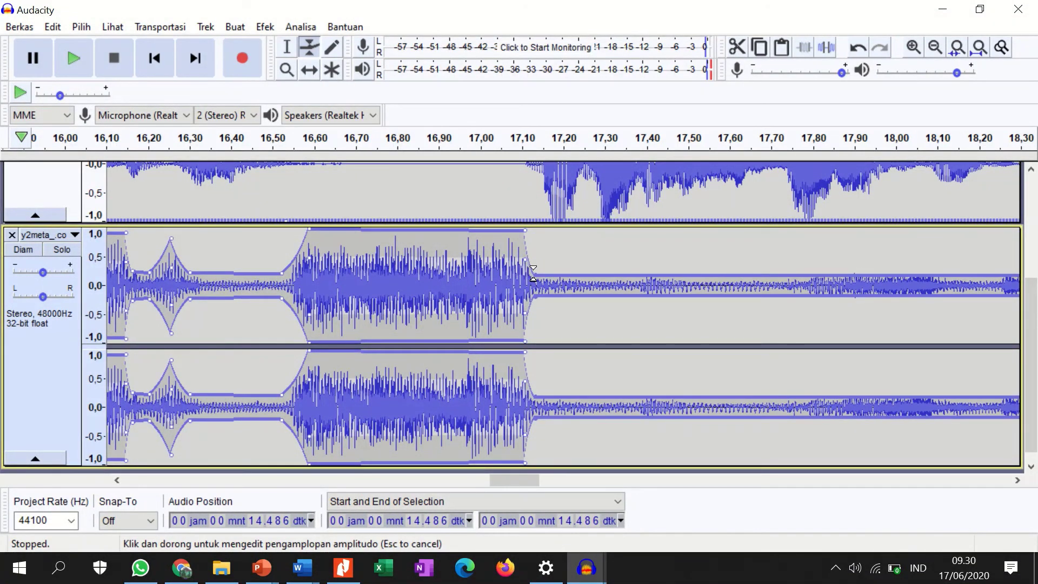
drag(525, 233, 491, 219)
Anchor the music's low level at about 18.2 seconds and raise it to full at about 18.3 seconds.
scroll(633, 228, up, 3)
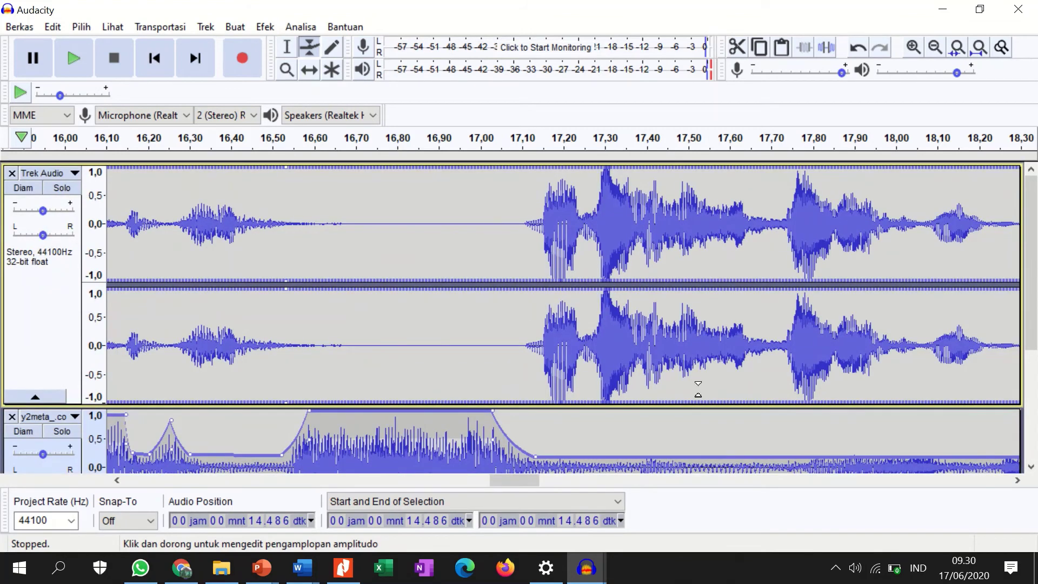
scroll(776, 373, down, 3)
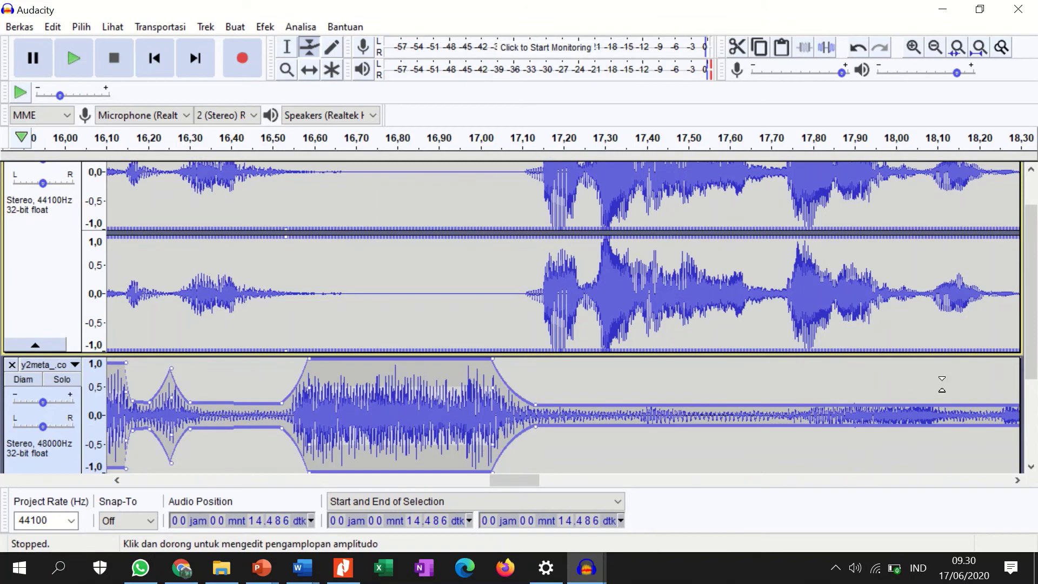
scroll(980, 406, down, 5)
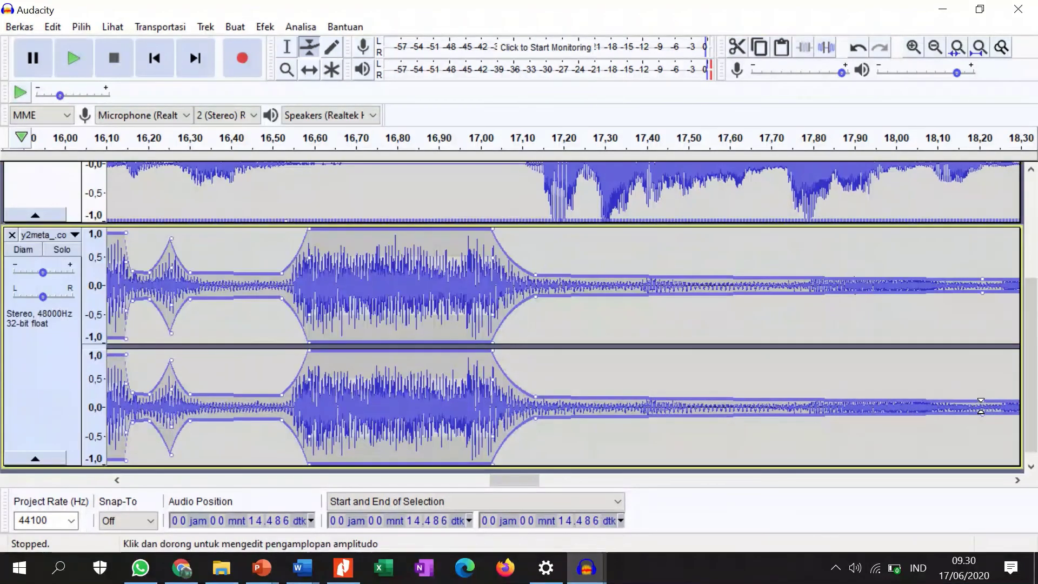
drag(982, 395, 984, 478)
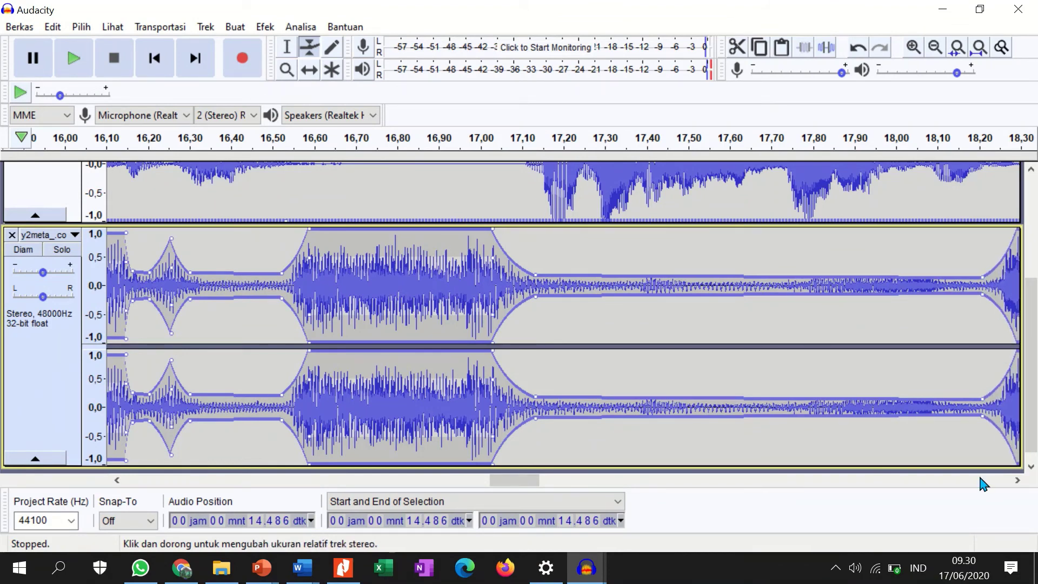
Pull the music's full-level point at about 18.3 seconds down to a low level at about 18.7 seconds, keeping the music quiet under the voice.
click(1017, 480)
drag(1017, 480, 1018, 480)
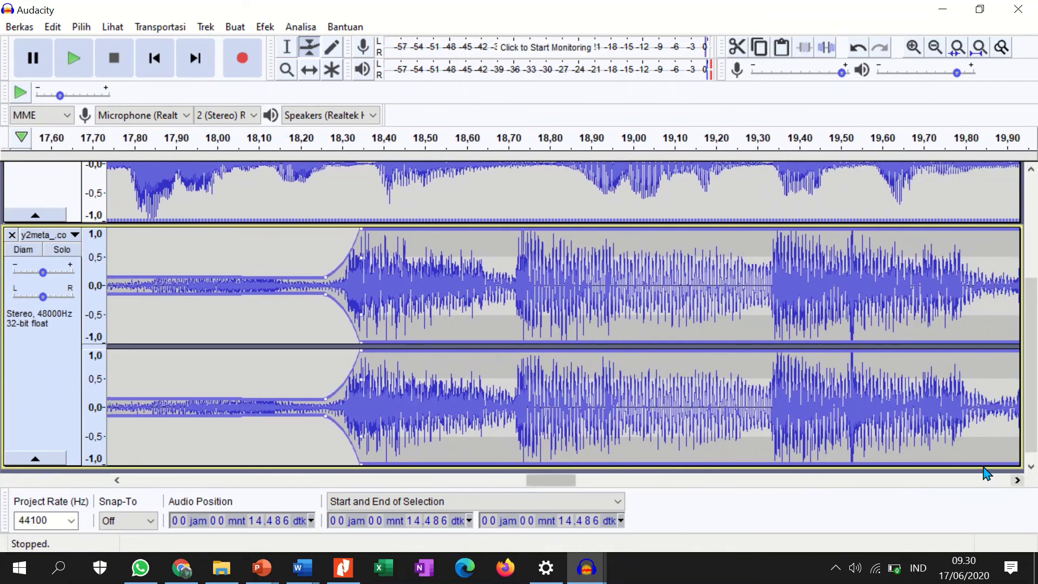
scroll(596, 340, down, 1)
scroll(596, 340, down, 1)
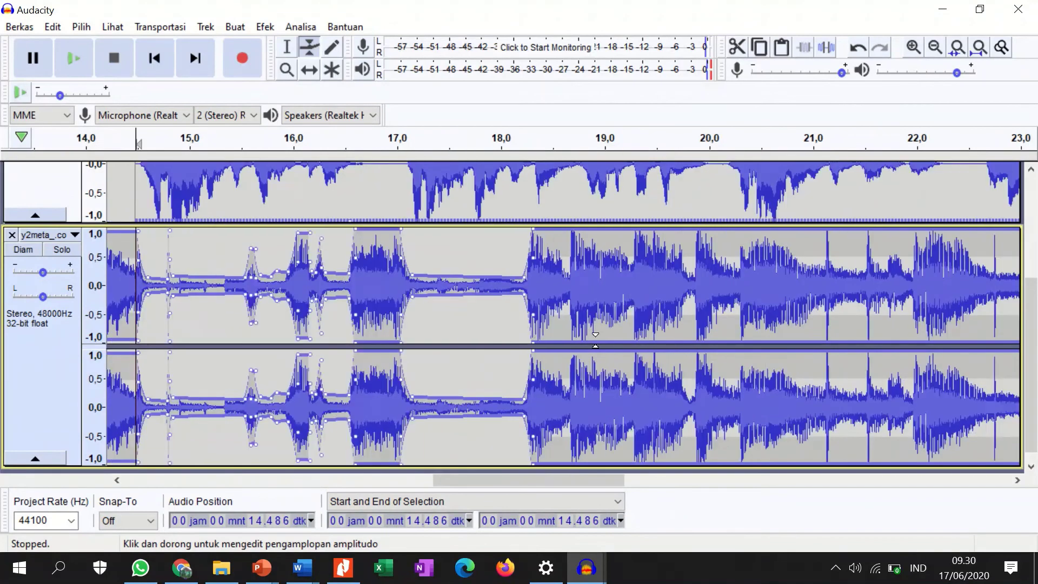
scroll(597, 338, up, 2)
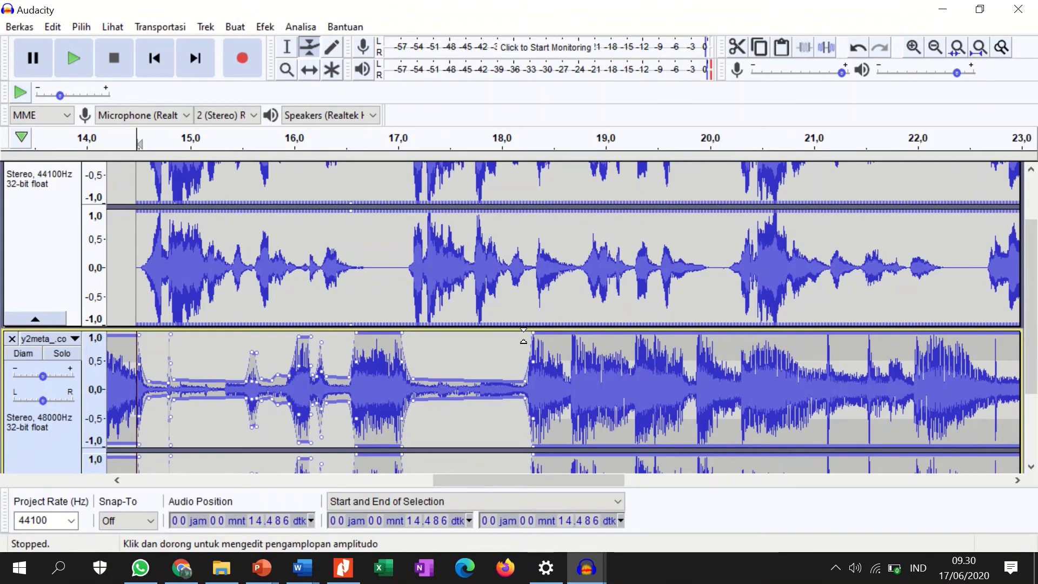
drag(549, 348, 574, 379)
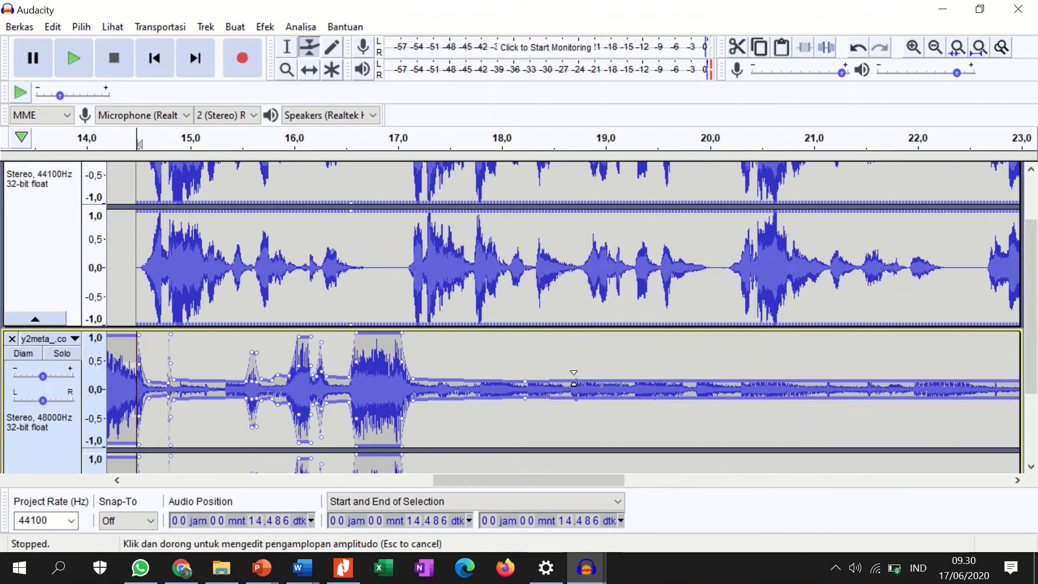
Raise the music to full between about 22.3 and 22.65 seconds in the voice pause, and lower it again from about 22.8 seconds.
scroll(573, 378, down, 3)
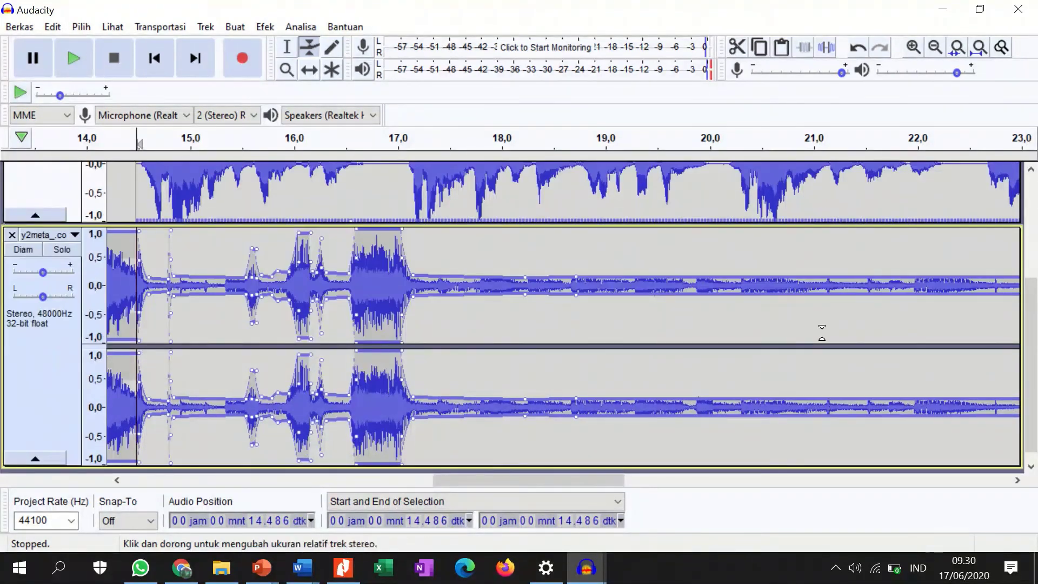
drag(920, 275, 947, 226)
scroll(979, 233, up, 5)
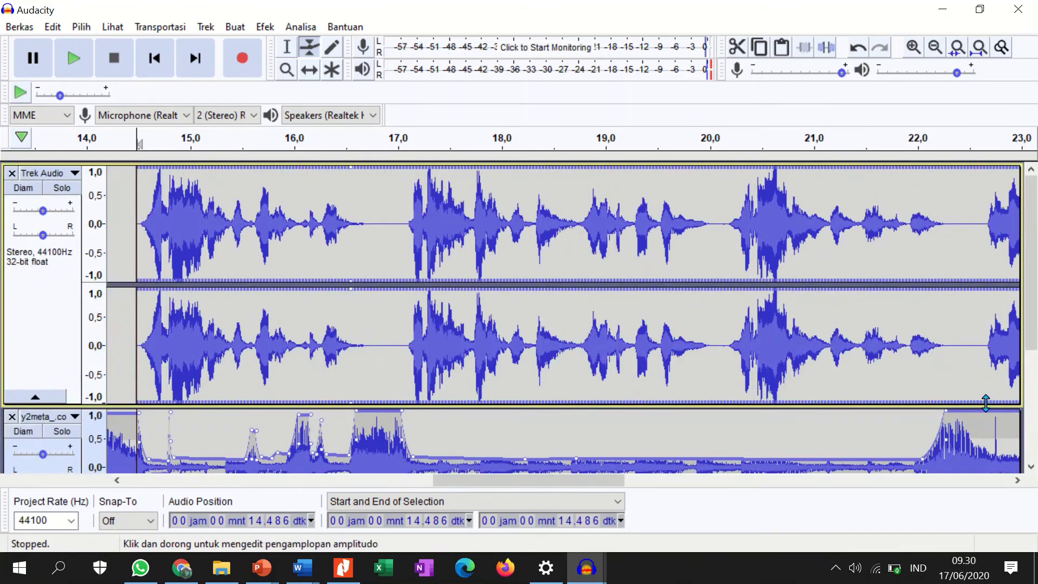
scroll(985, 411, down, 5)
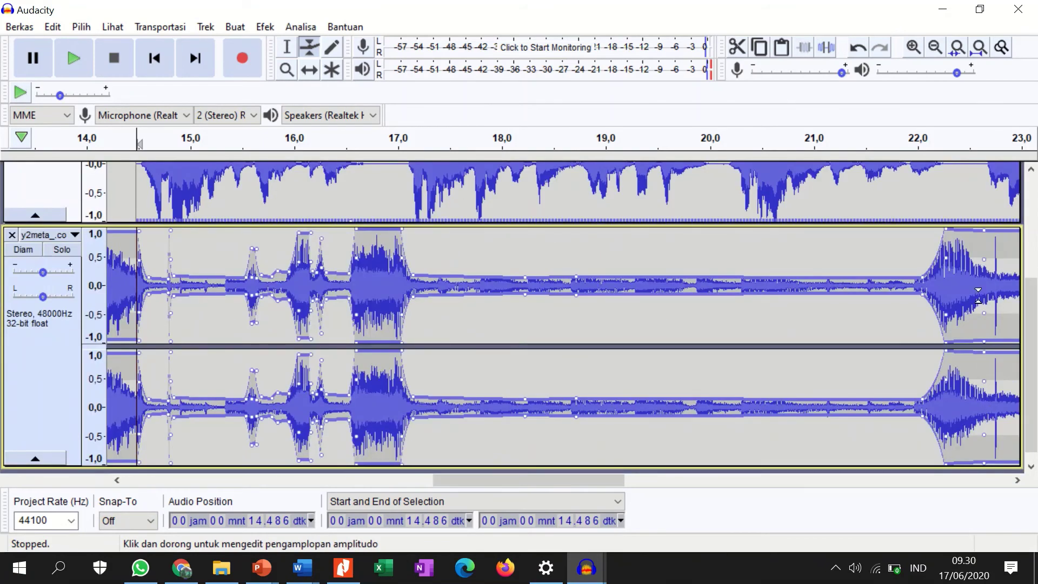
drag(986, 232, 999, 278)
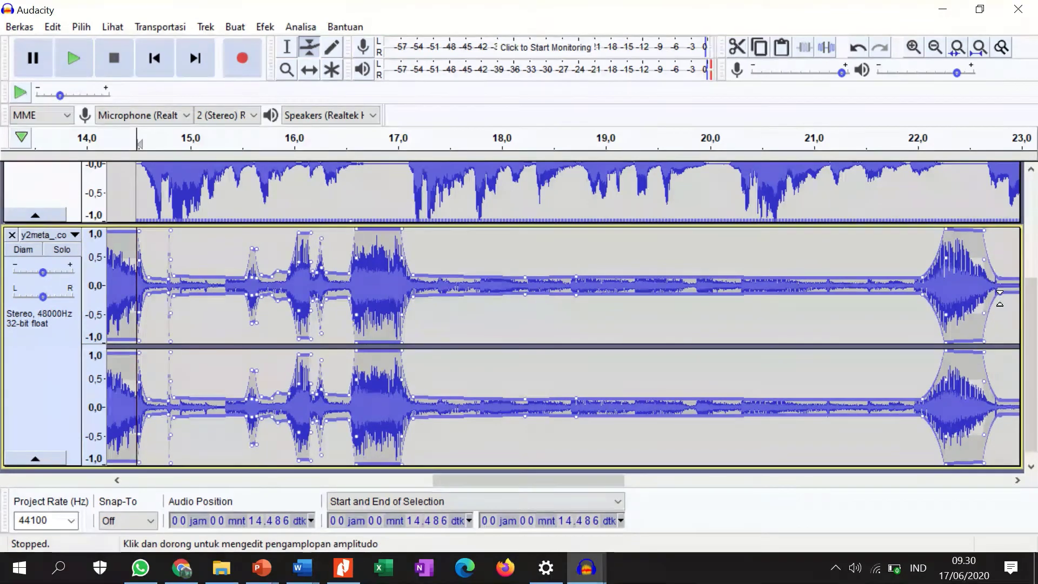
Anchor the music's low level at the voice's end, about 27.7 seconds, and raise it to nearly full from about 28.3 seconds onward.
click(1018, 480)
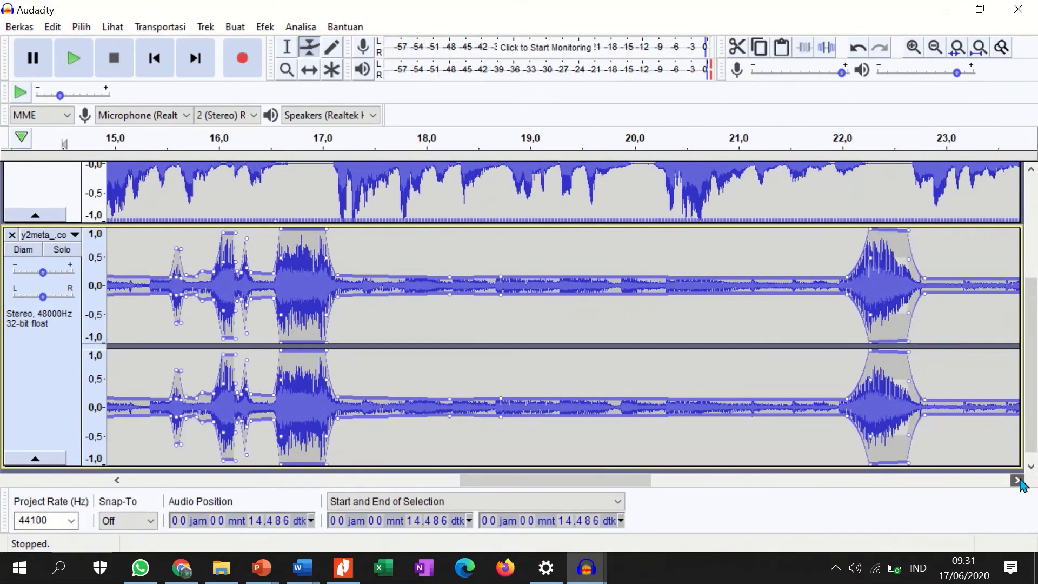
drag(1018, 480, 1010, 482)
click(1010, 482)
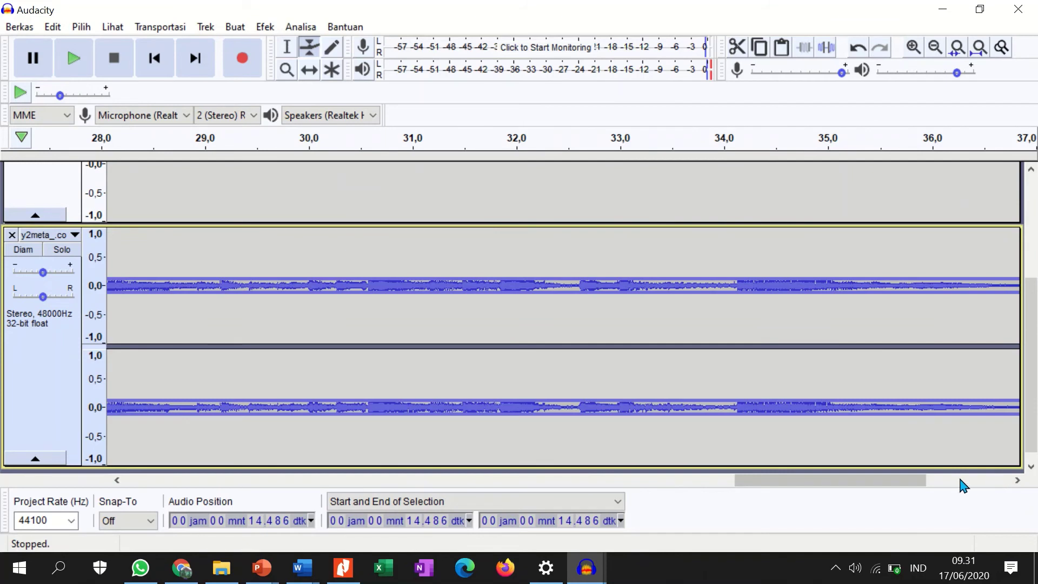
ctrl+scroll(631, 272, down, 1)
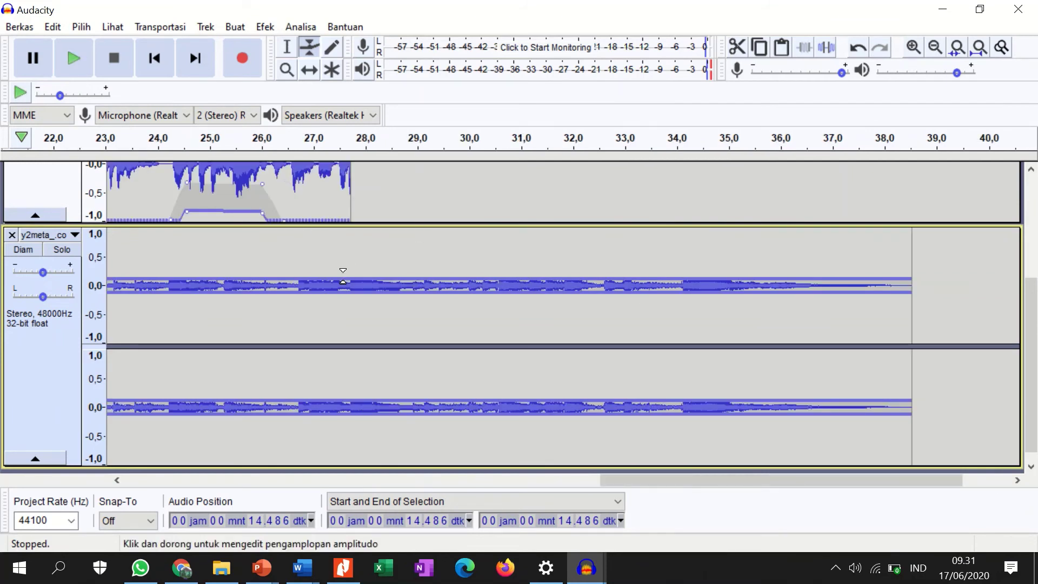
drag(346, 277, 380, 234)
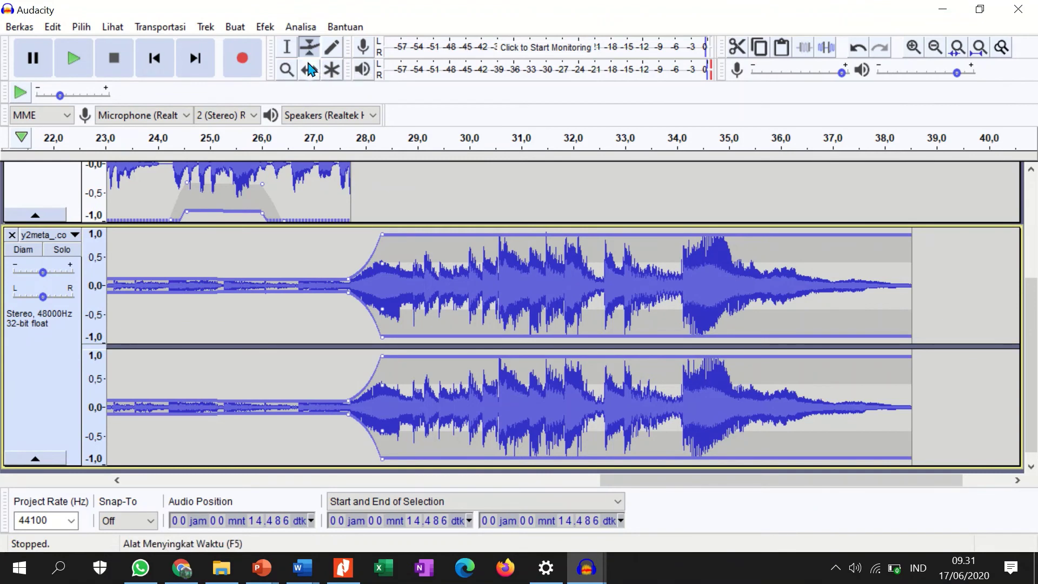
Keep the Envelope tool active and return to the beginning of the project's timeline.
click(287, 48)
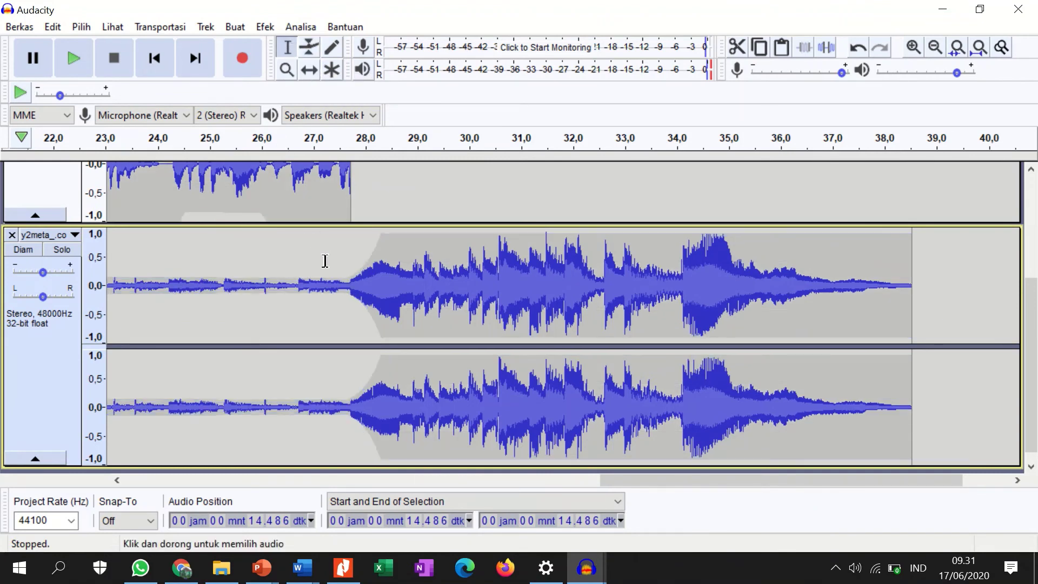
click(309, 47)
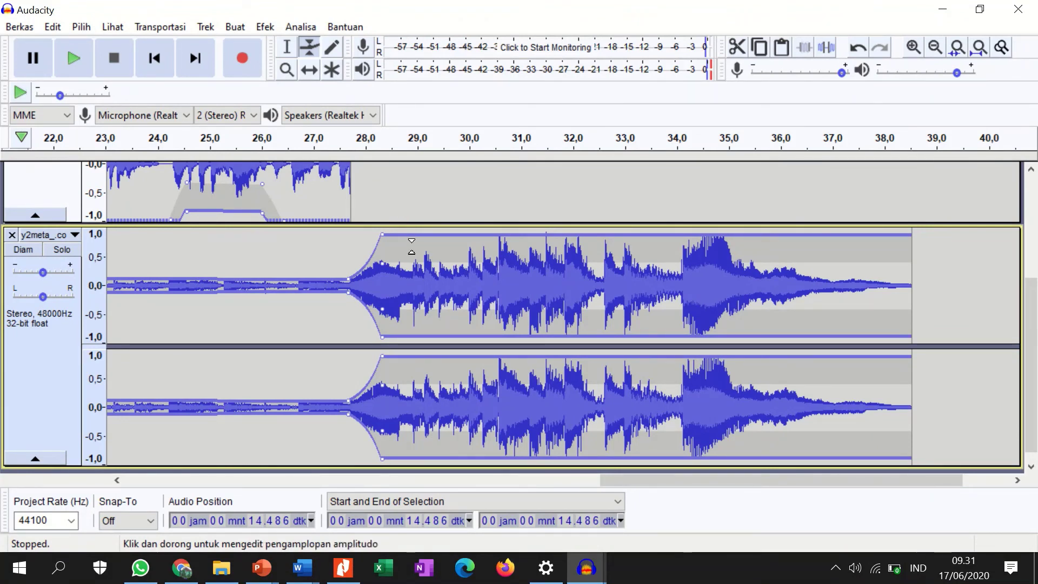
drag(627, 483, 122, 482)
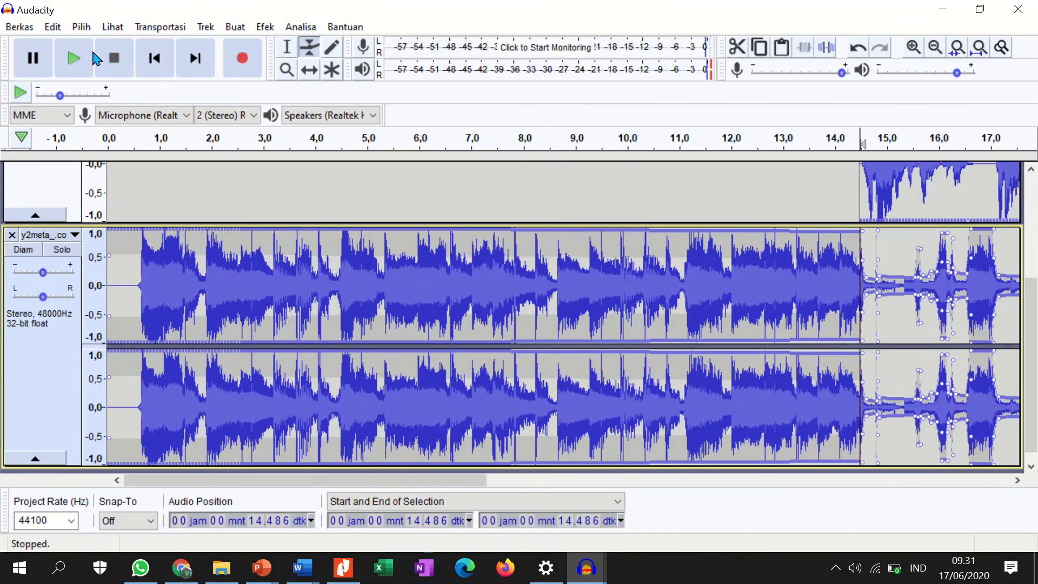
Cut the silent first 0.5 seconds from the beginning of the music track.
click(287, 54)
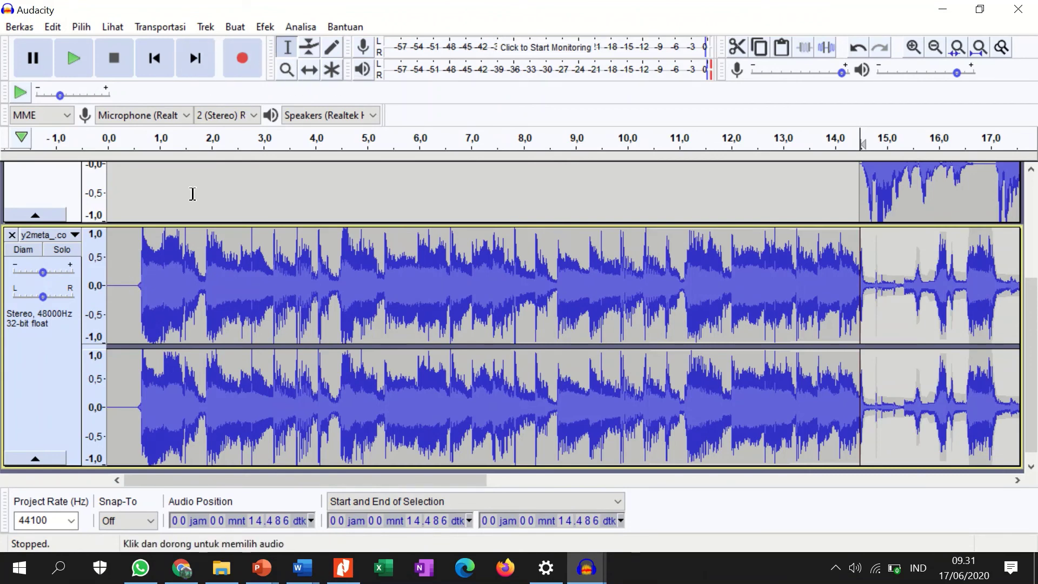
drag(132, 270, 108, 271)
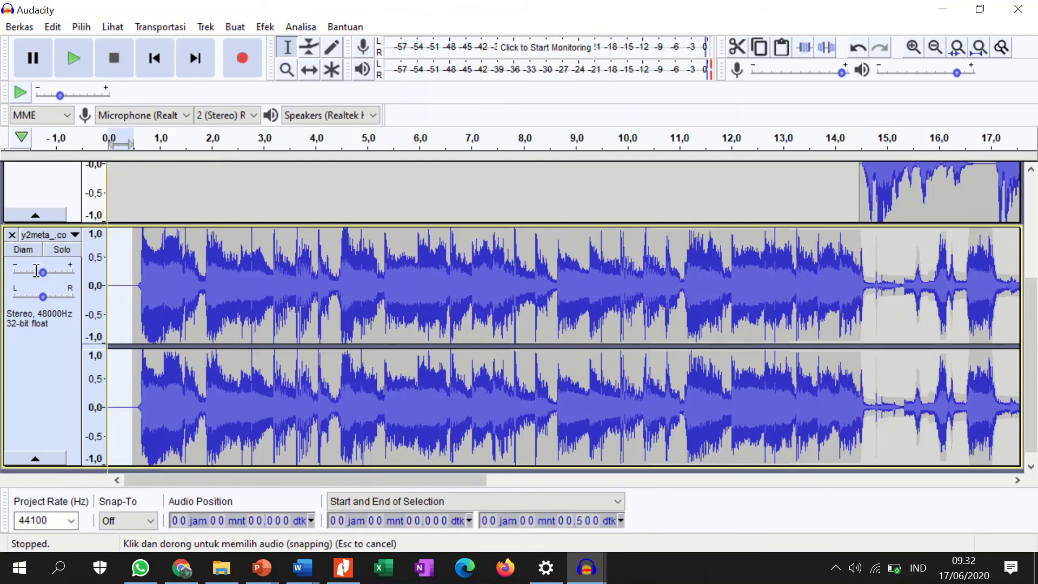
click(737, 47)
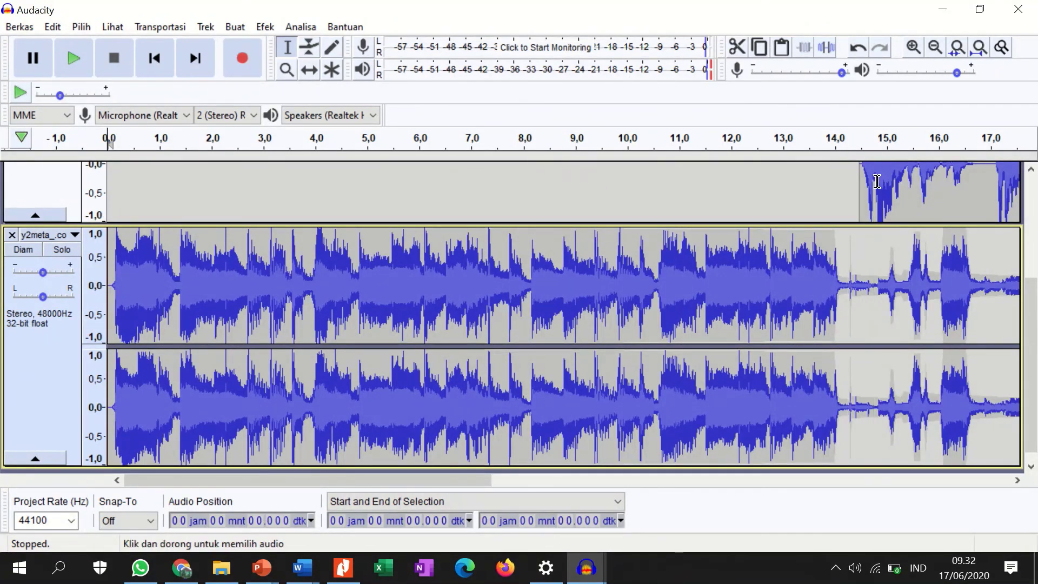
Shift the voice clip earlier so it starts at about 14 seconds, where the music drops to its low level.
click(309, 70)
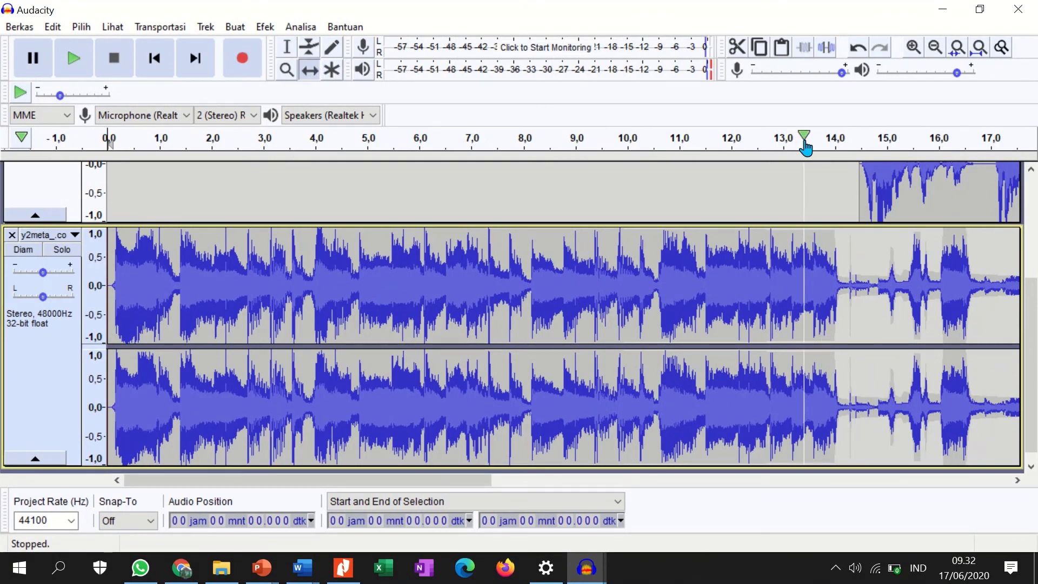
drag(889, 182, 868, 181)
scroll(868, 181, up, 3)
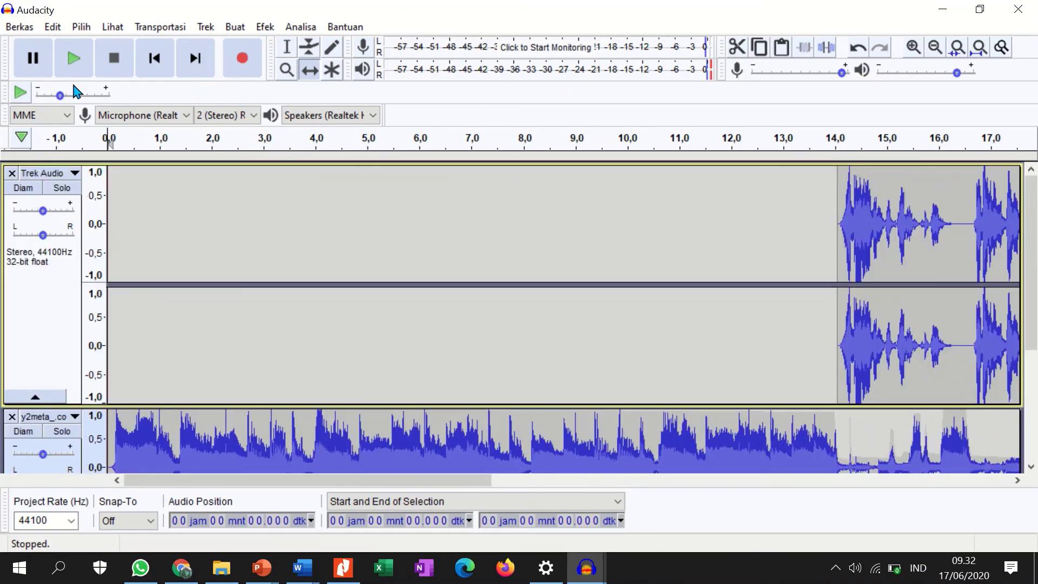
Play the mix from the beginning with both tracks zoomed out to check the music's level changes against the voice.
click(74, 62)
click(71, 70)
click(71, 73)
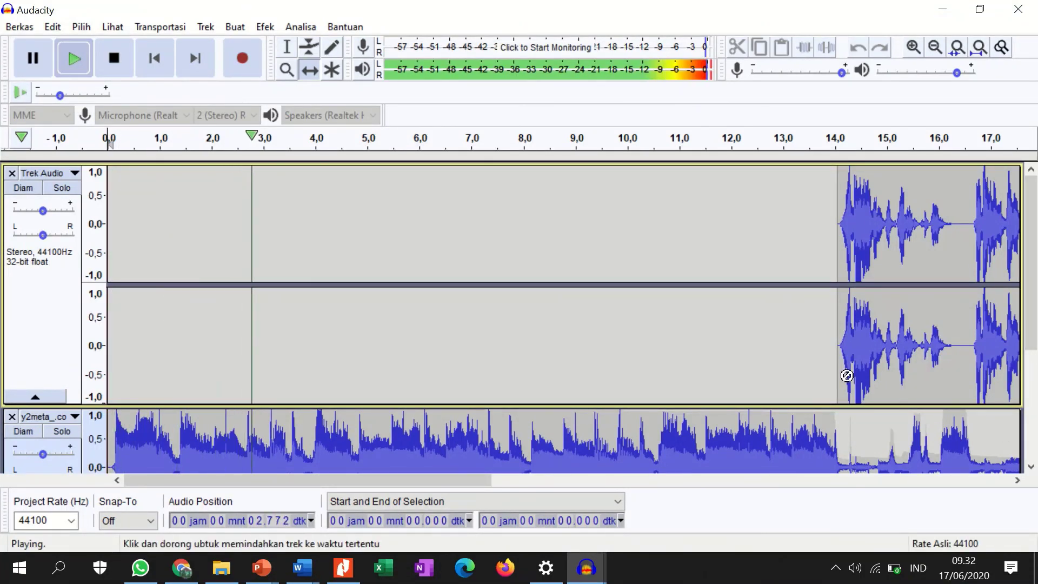
key(ctrl+3)
key(ctrl+3)
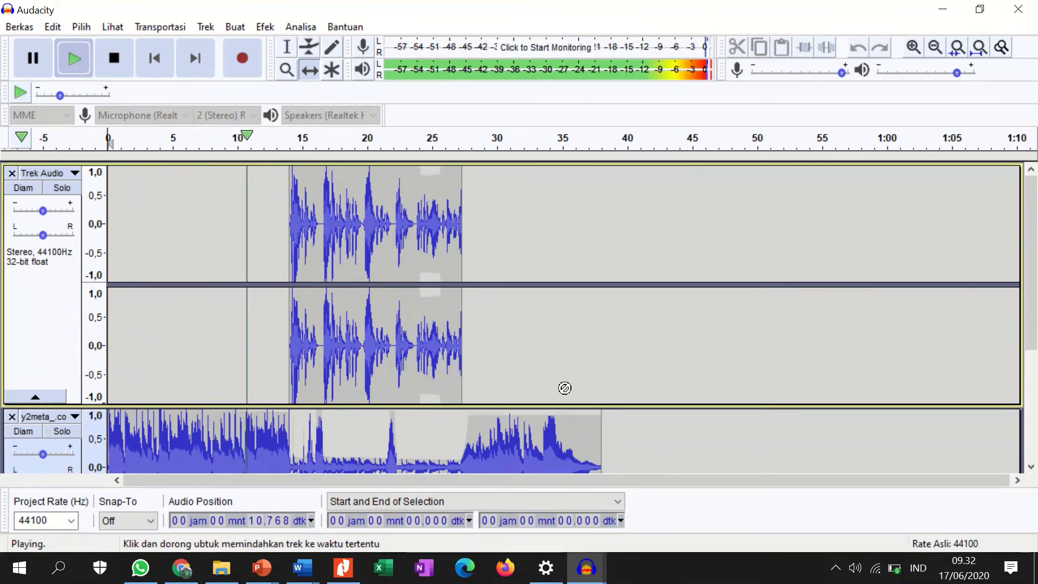
drag(1033, 208, 1035, 243)
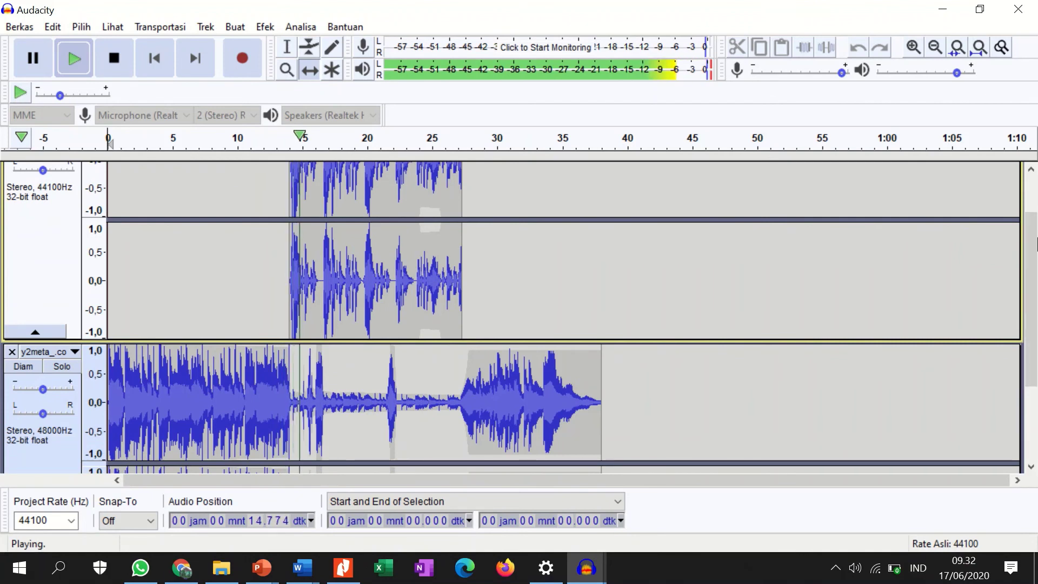